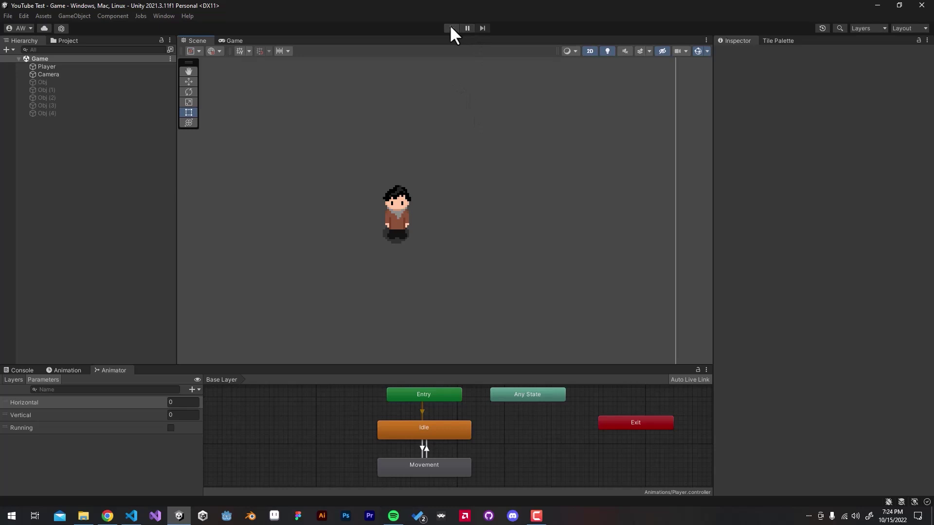
Run the finished game and walk the player in several directions to examine its movement animations.
left_click(451, 28)
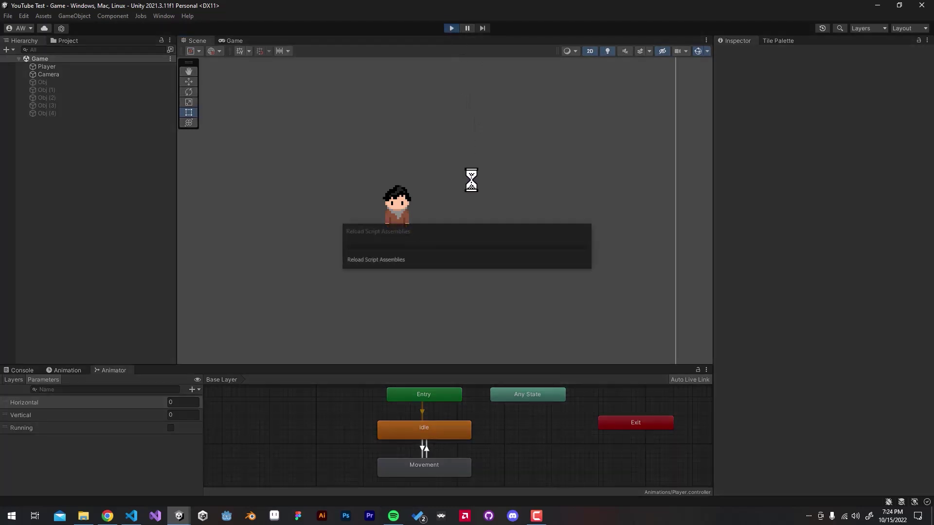
key("a")
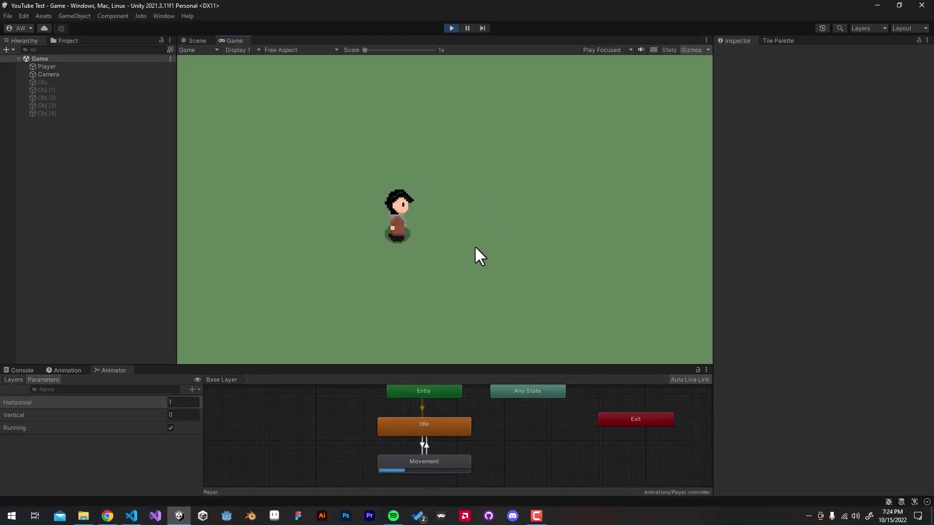
key("d")
key("w")
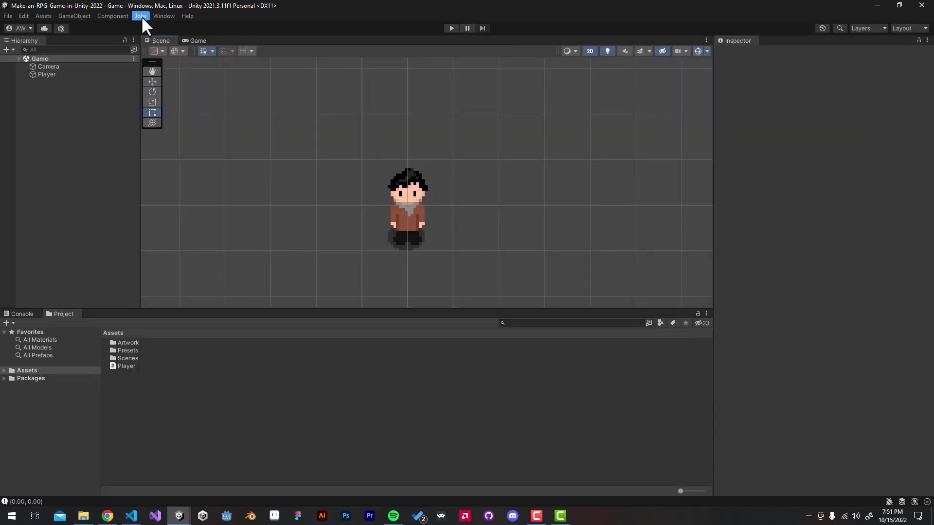
Open the Animation window and dock it beside the Project window.
left_click(165, 16)
mouse_move(200, 210)
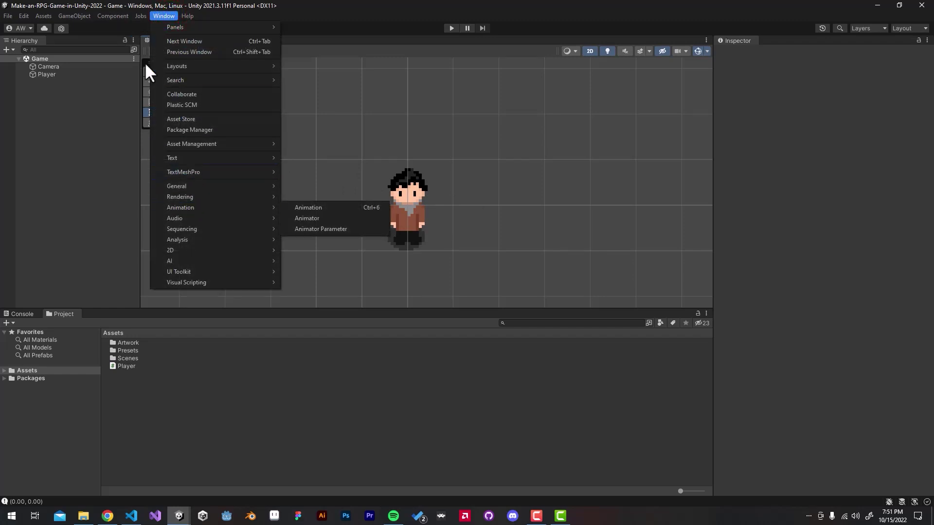
left_click(334, 209)
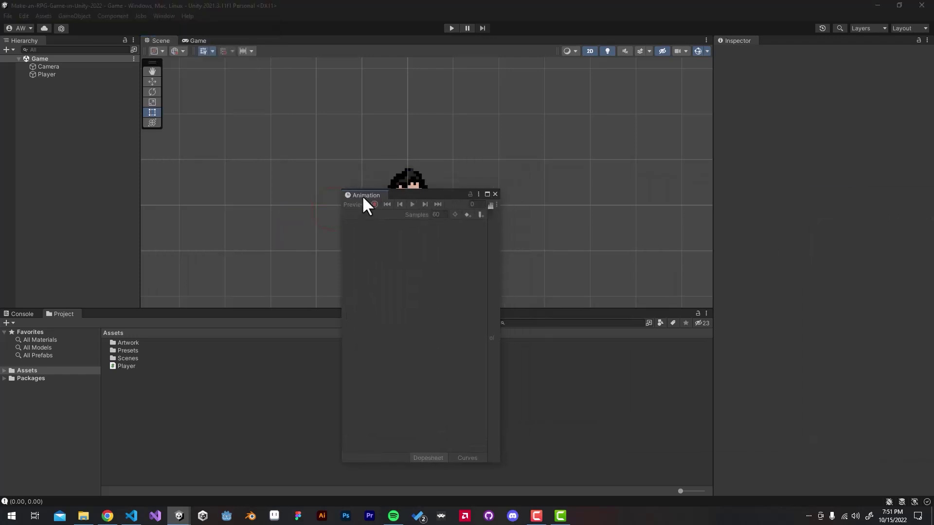
left_click_drag(363, 198, 96, 316)
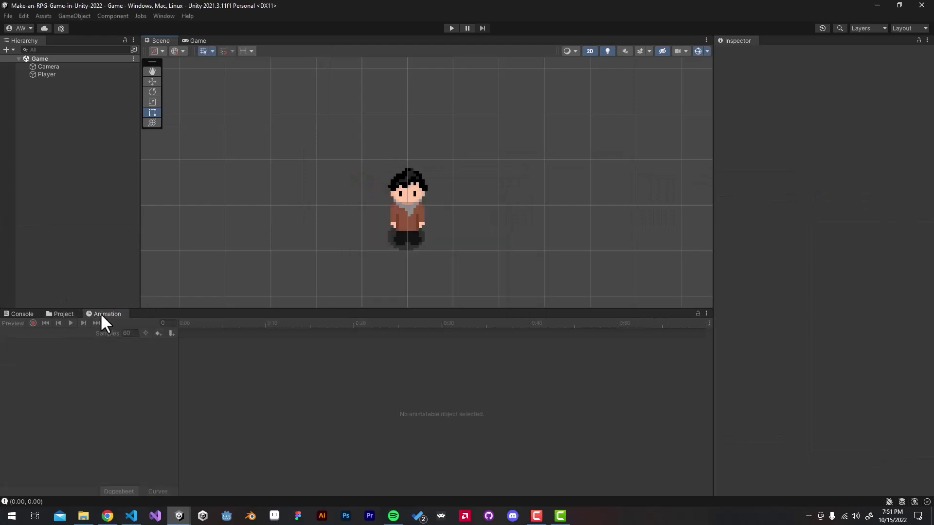
Start a new animation clip for the Player object and create an Animations folder inside Assets to hold it.
left_click(38, 74)
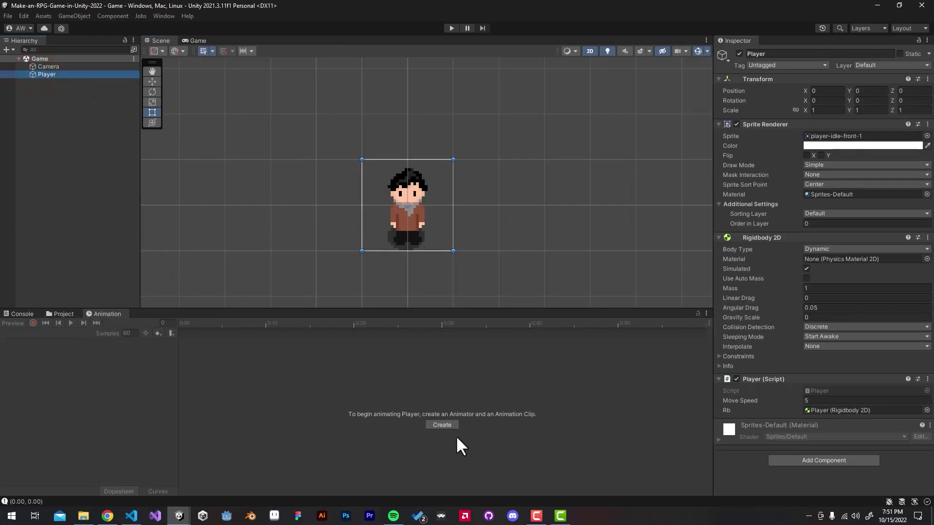
left_click(442, 425)
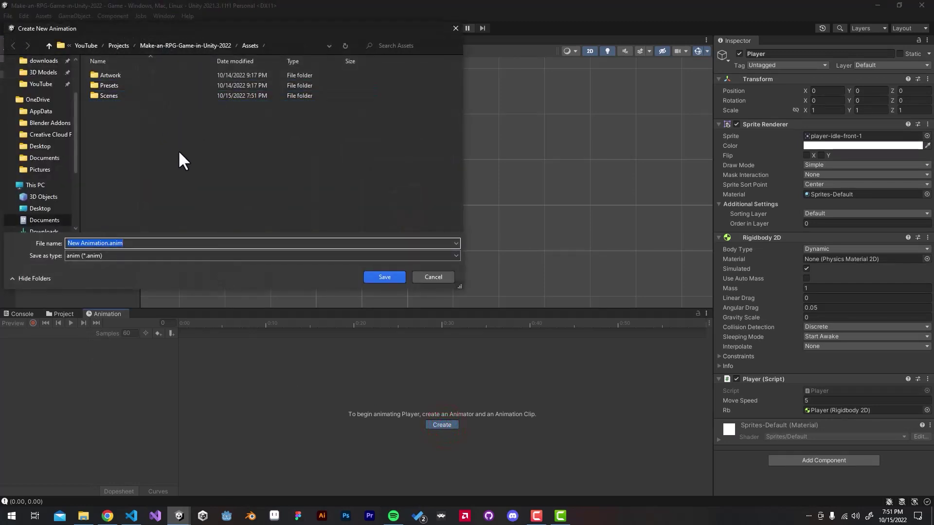
left_click(204, 170)
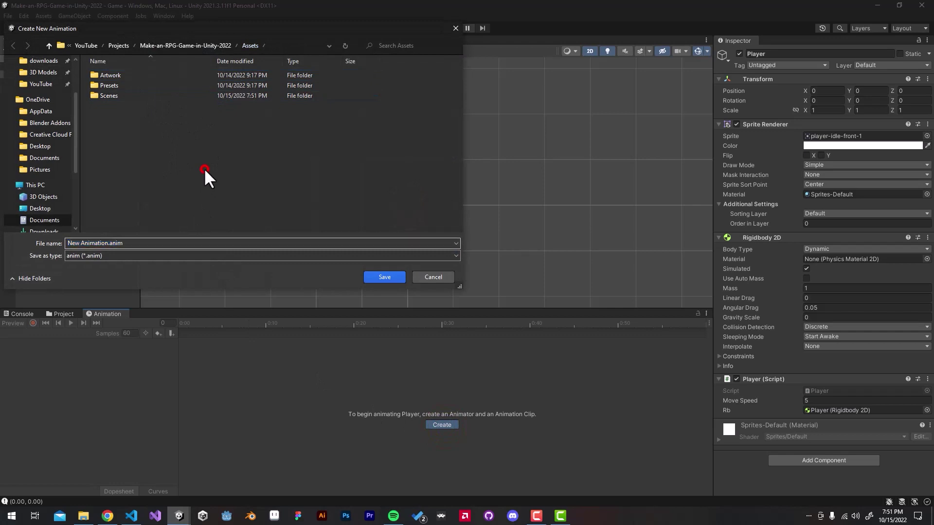
key("ctrl+shift+n")
type("Anim")
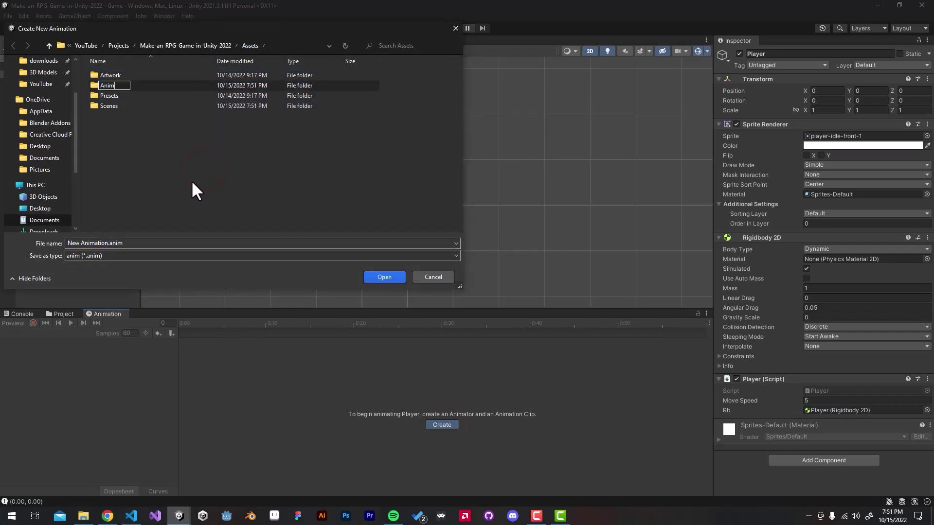
type("ations")
key("Return")
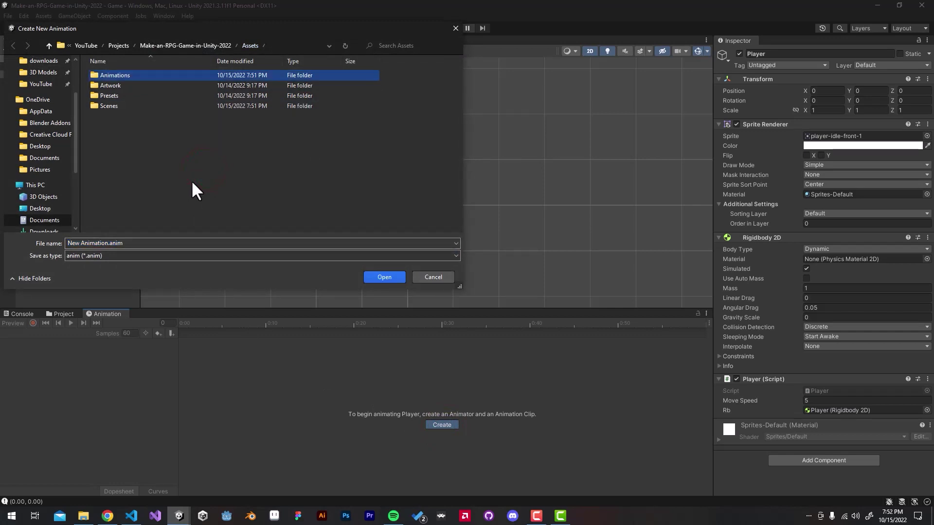
double_click(181, 71)
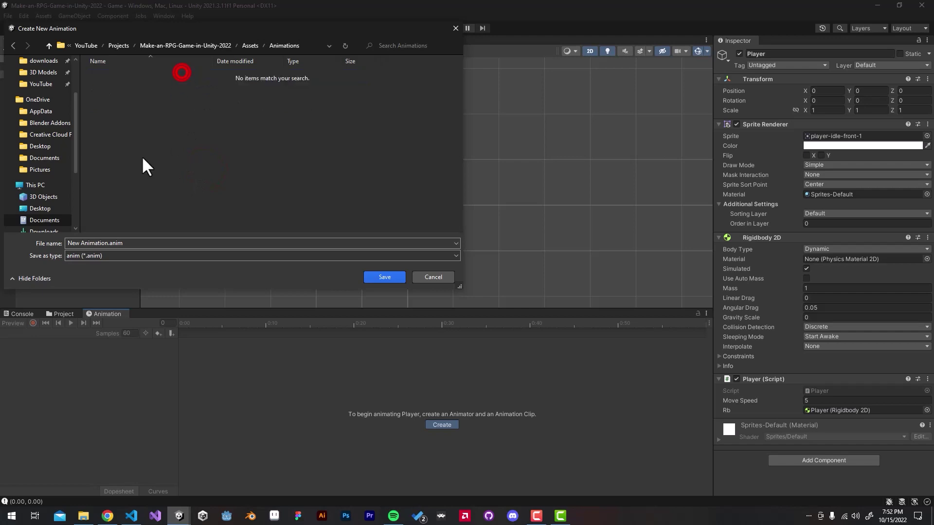
Save the new clip in the Animations folder as Player_Walk_Right.
left_click(108, 243)
type("Player")
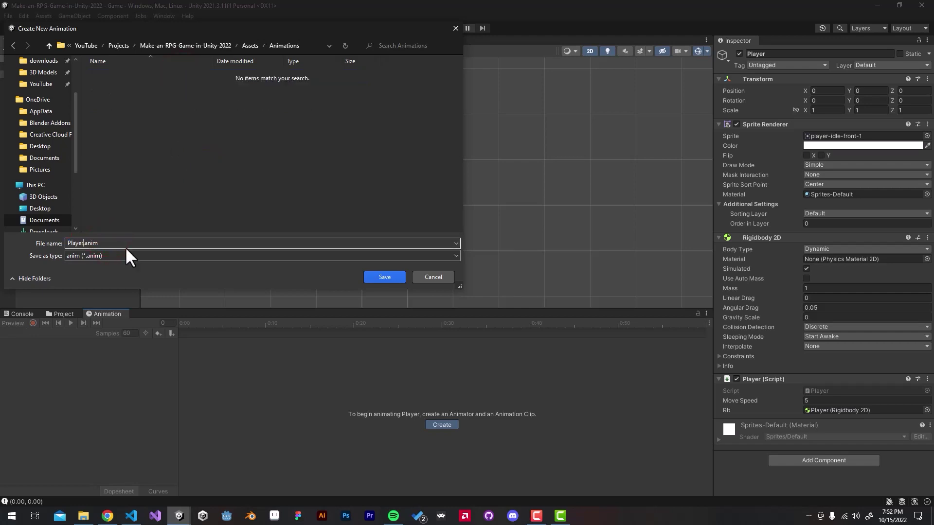
type("_Walk_Right")
key("Return")
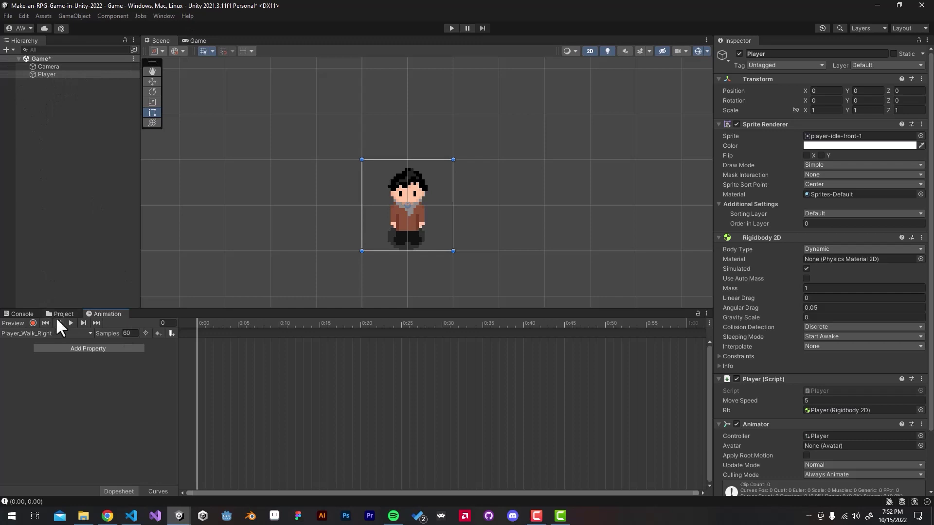
Dock the Project window beside the Hierarchy, open the Artwork folder and widen the window.
left_click_drag(62, 314, 69, 43)
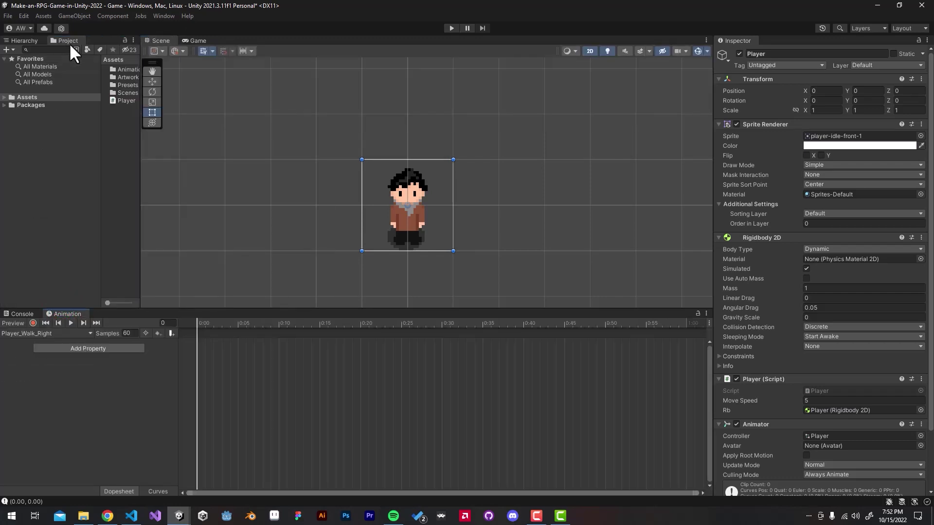
double_click(125, 77)
left_click_drag(140, 98, 252, 99)
Add all six player-walk-right sprites from the Player walk artwork to the start of the Player_Walk_Right timeline.
double_click(163, 92)
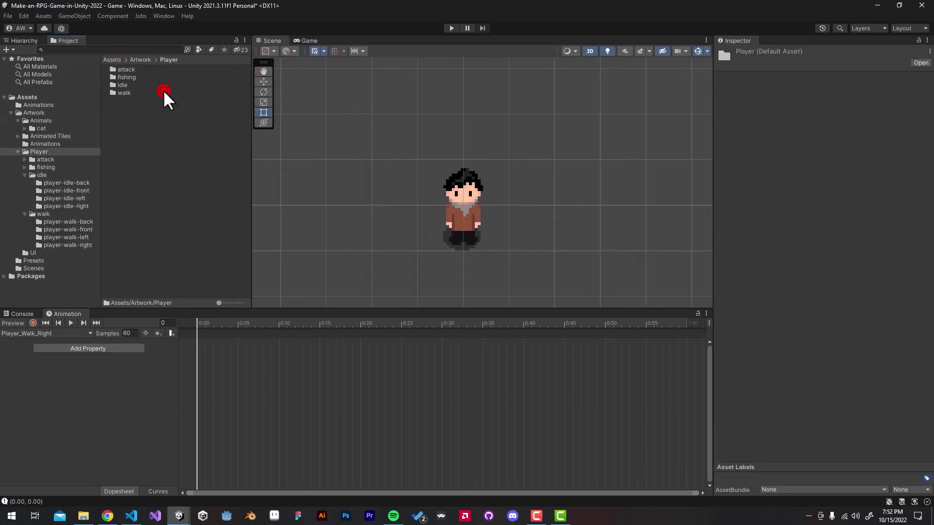
double_click(139, 92)
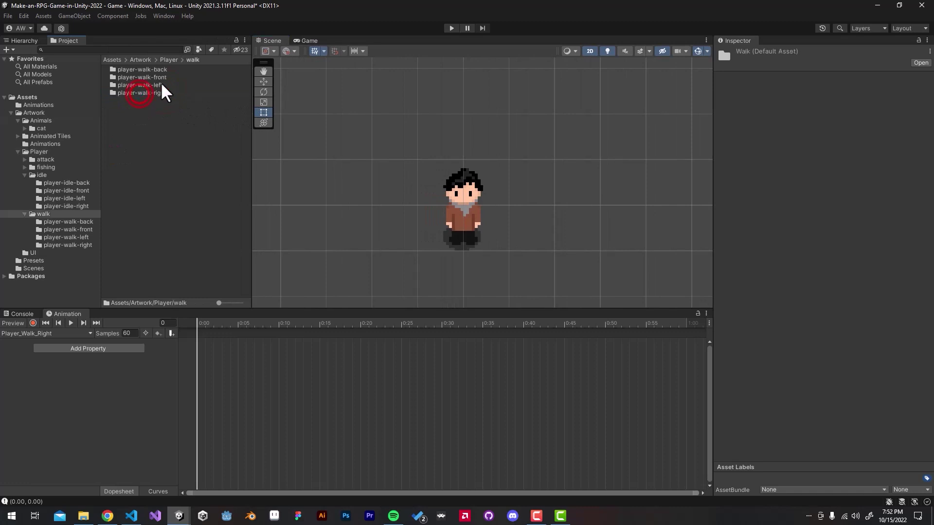
double_click(170, 93)
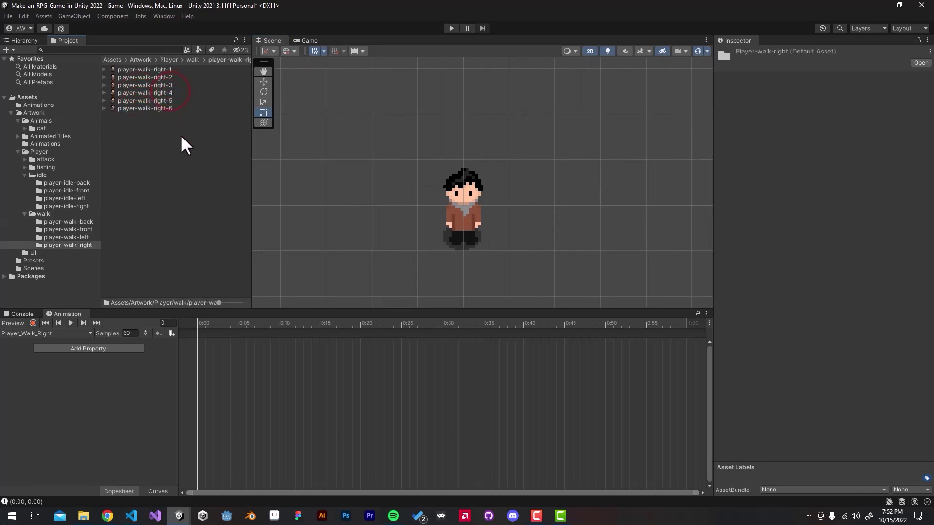
left_click_drag(191, 165, 198, 349)
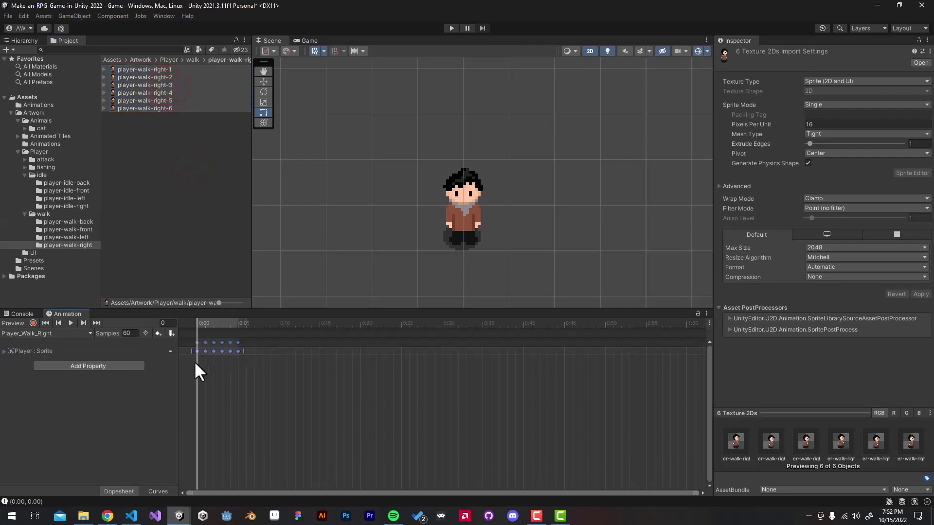
Set the Player_Walk_Right clip's sample rate to 12 and preview its playback.
left_click(71, 323)
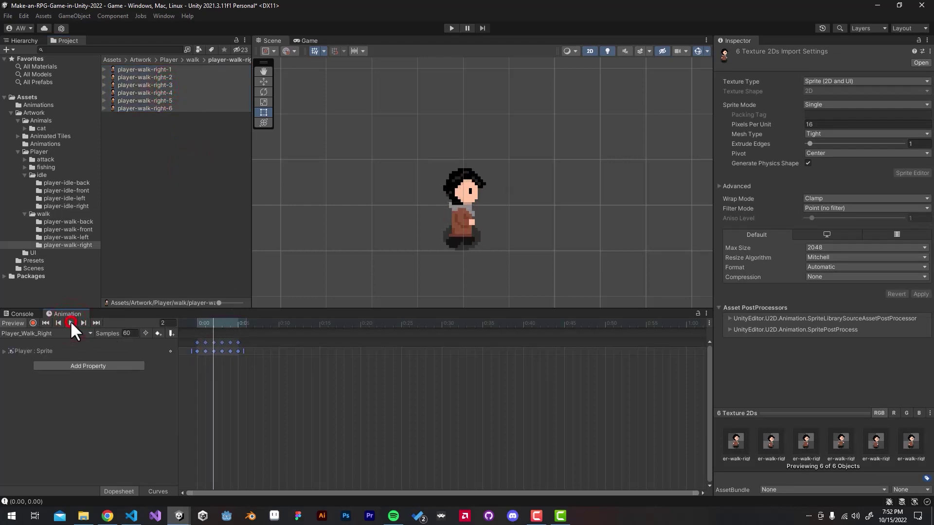
left_click(131, 335)
left_click(235, 375)
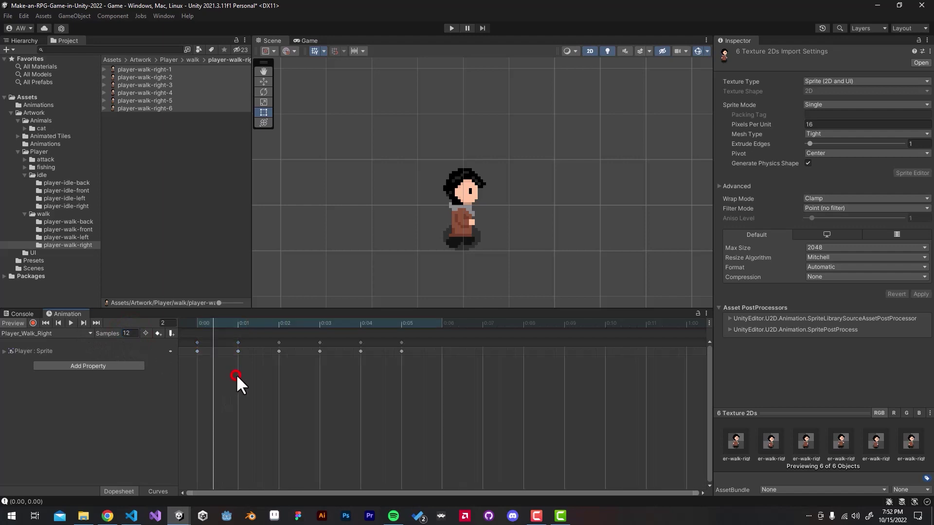
left_click(71, 323)
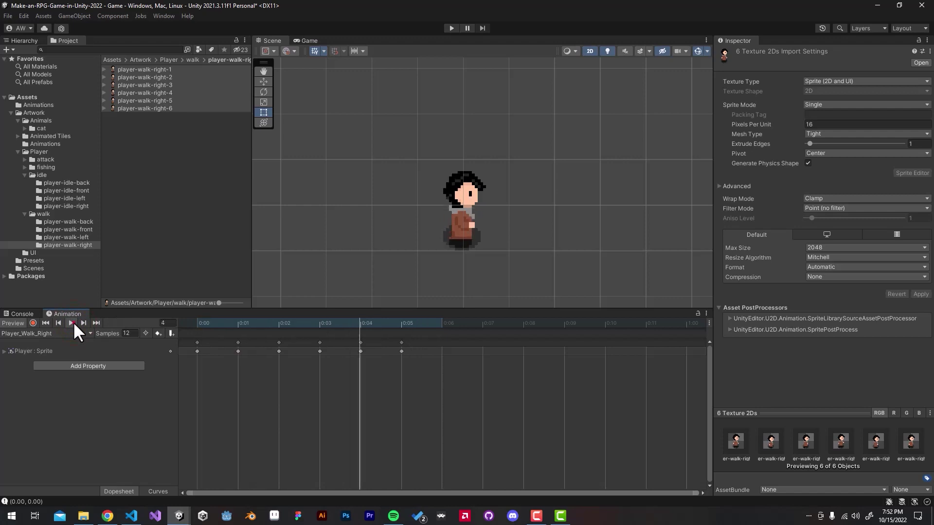
left_click(72, 323)
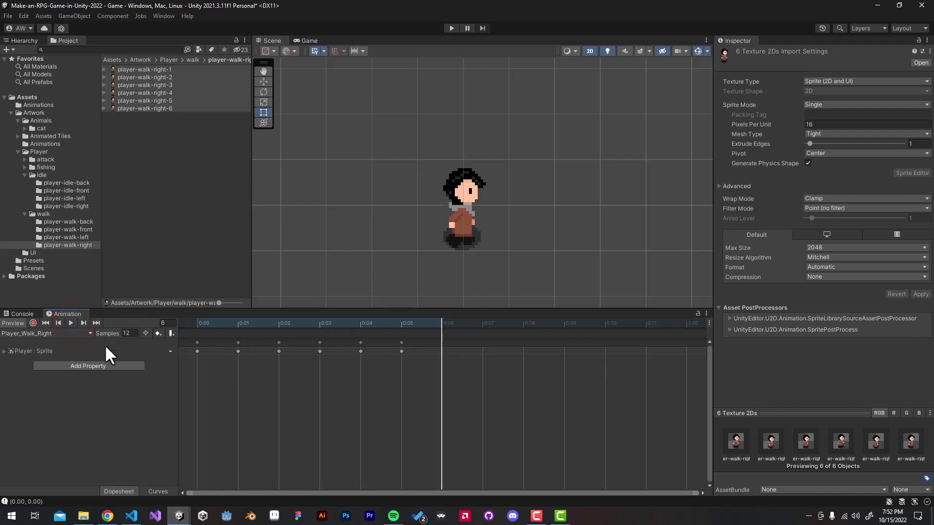
Create another animation clip for the player named Player_Walk_Left in the Animations folder.
left_click(72, 332)
left_click(66, 358)
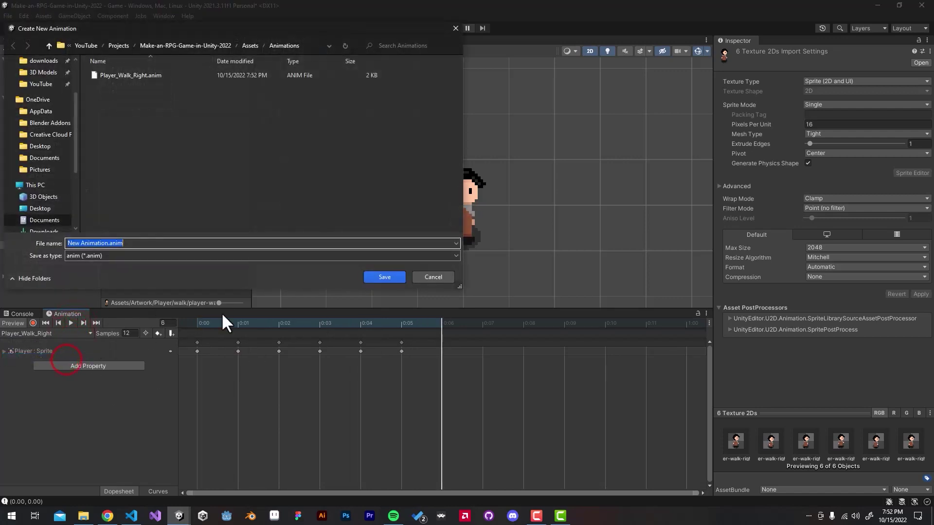
left_click(176, 75)
left_click(115, 245)
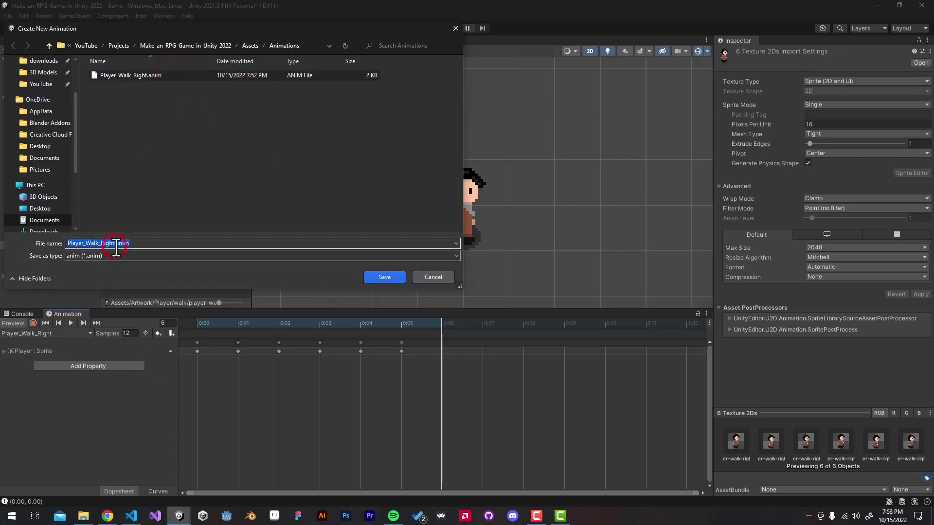
left_click(117, 244)
double_click(116, 245)
type("Left")
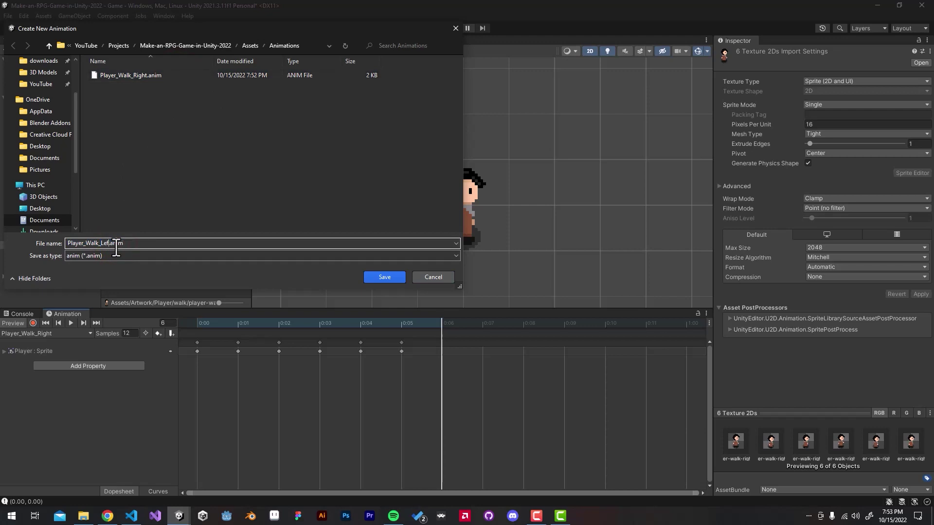
key("Return")
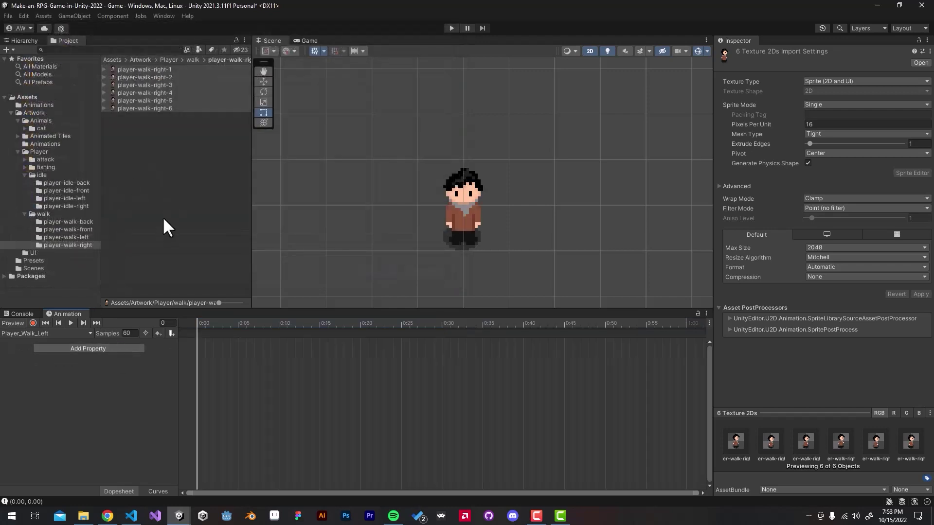
Add all six sprites from the player-walk-left folder to the start of the Player_Walk_Left timeline.
left_click(163, 165)
left_click(193, 59)
double_click(162, 84)
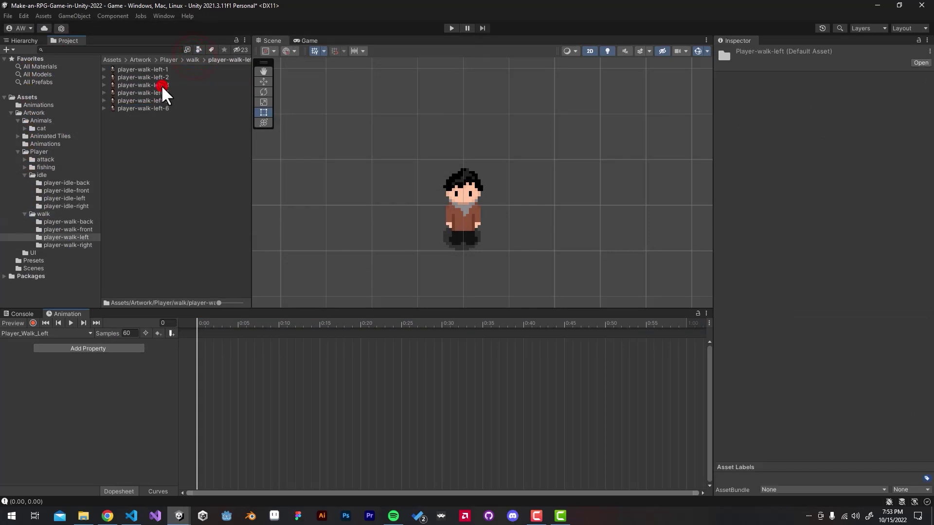
left_click_drag(171, 130, 192, 365)
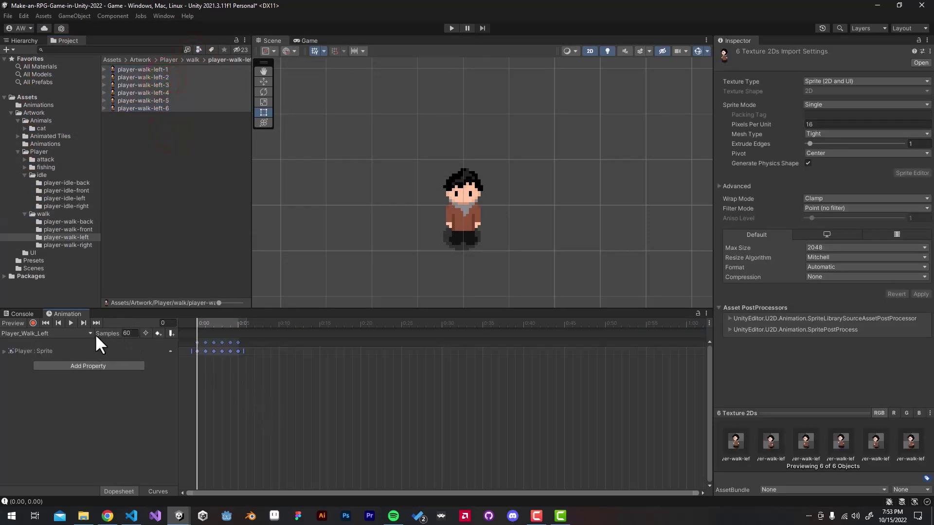
Set the Player_Walk_Left clip's sample rate to 12 and preview its playback.
left_click(71, 323)
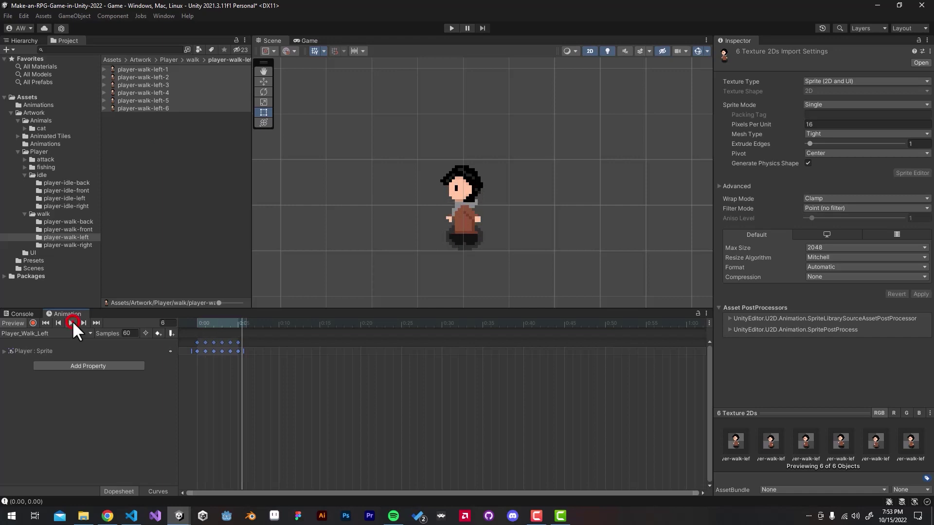
left_click(128, 333)
type("12")
key("Return")
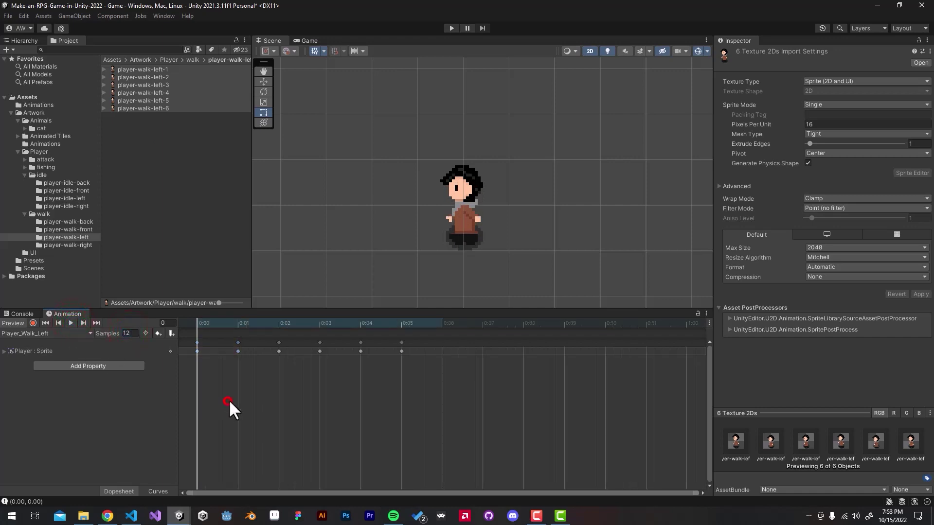
left_click(71, 323)
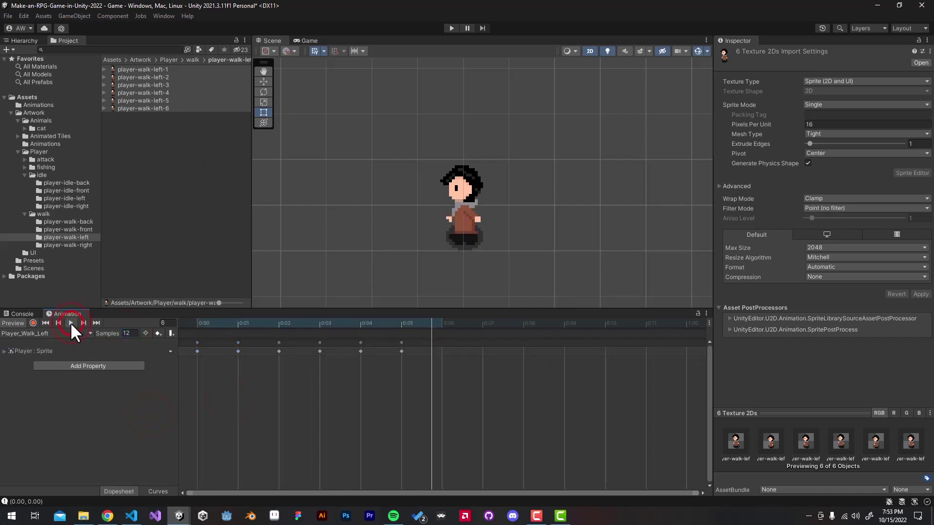
left_click(174, 208)
Create a third player animation clip named Player_Walk_Front in the Animations folder.
left_click(57, 334)
left_click(90, 350)
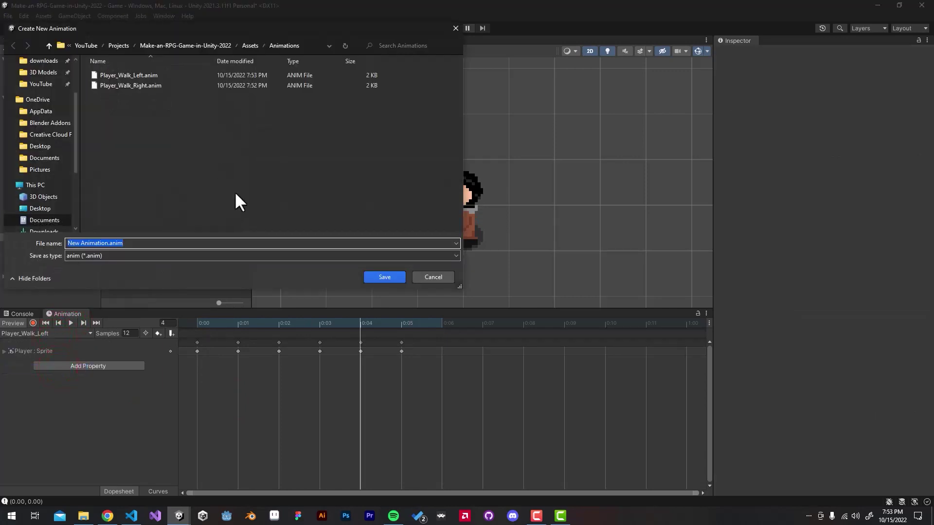
left_click(146, 85)
left_click(113, 242)
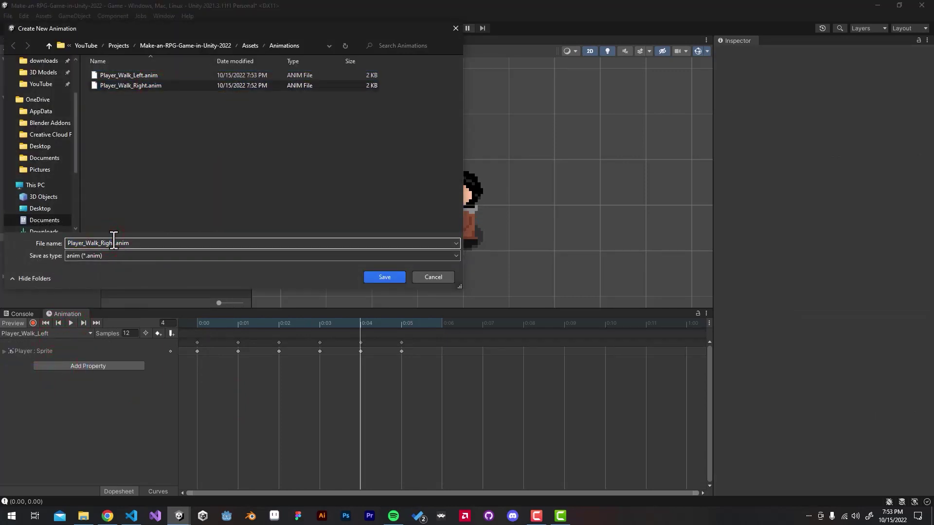
key("BackSpace")
key("BackSpace")
key("BackSpace")
key("BackSpace")
key("BackSpace")
type("Front")
key("Return")
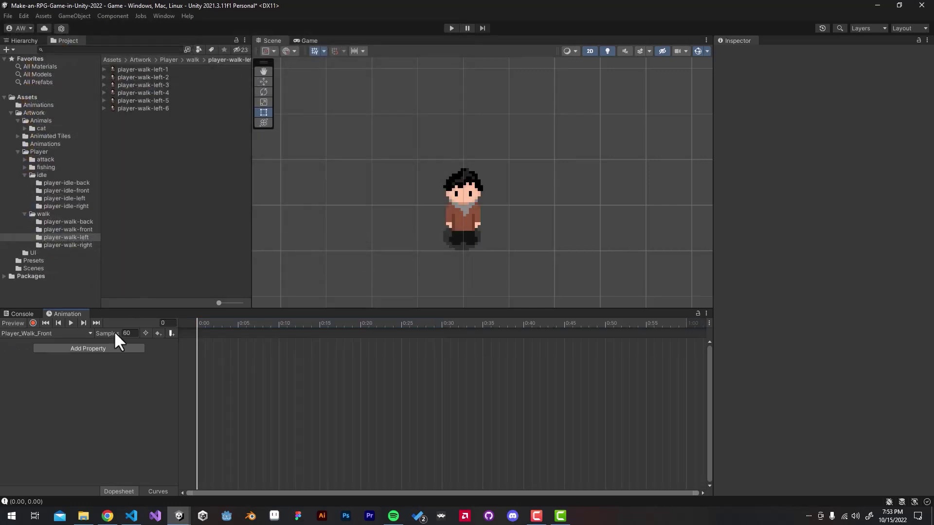
Set the Player_Walk_Front clip's sample rate to 12.
left_click(126, 334)
type("12")
key("Return")
left_click(95, 367)
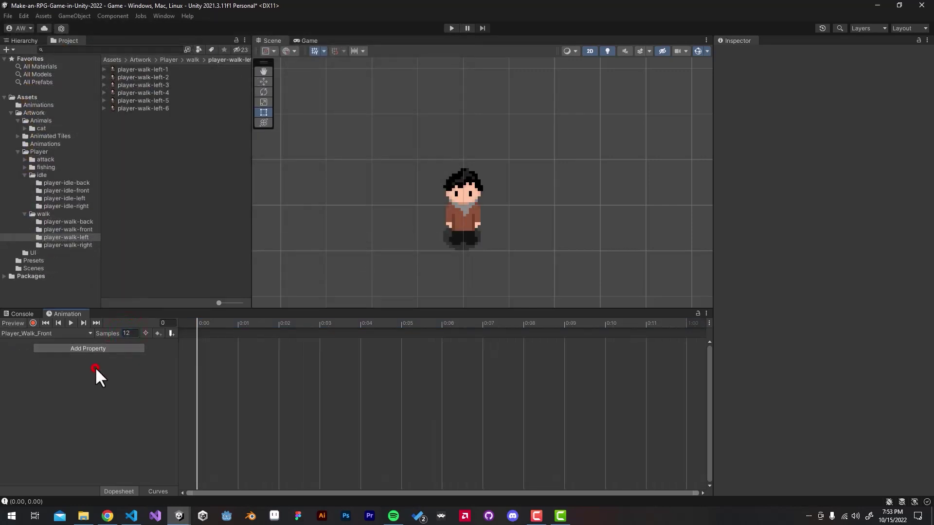
Add all six sprites from the player-walk-front folder to the start of the Player_Walk_Front timeline.
left_click(193, 60)
double_click(174, 77)
left_click_drag(145, 93, 151, 351)
left_click(118, 393)
Create a fourth player animation clip named Player_Walk_Back in the Animations folder.
left_click(68, 334)
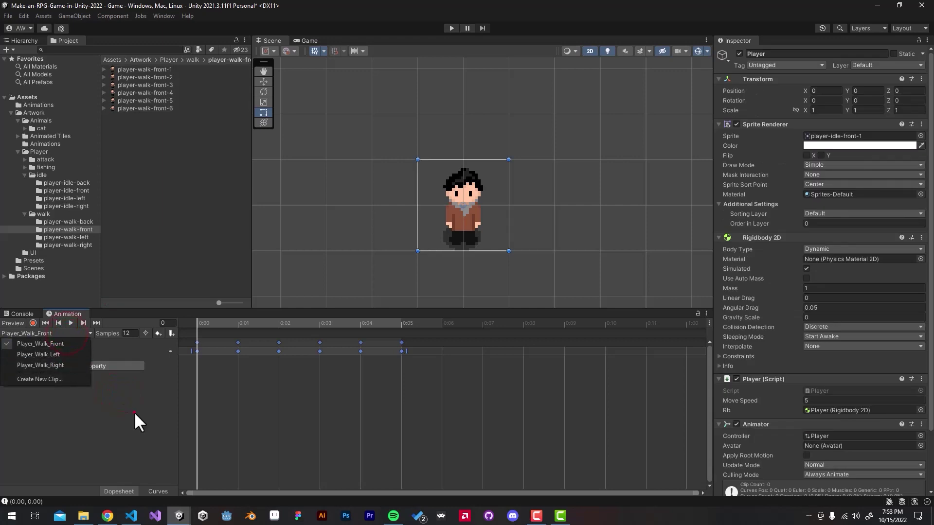
left_click(66, 378)
left_click(154, 97)
left_click(112, 243)
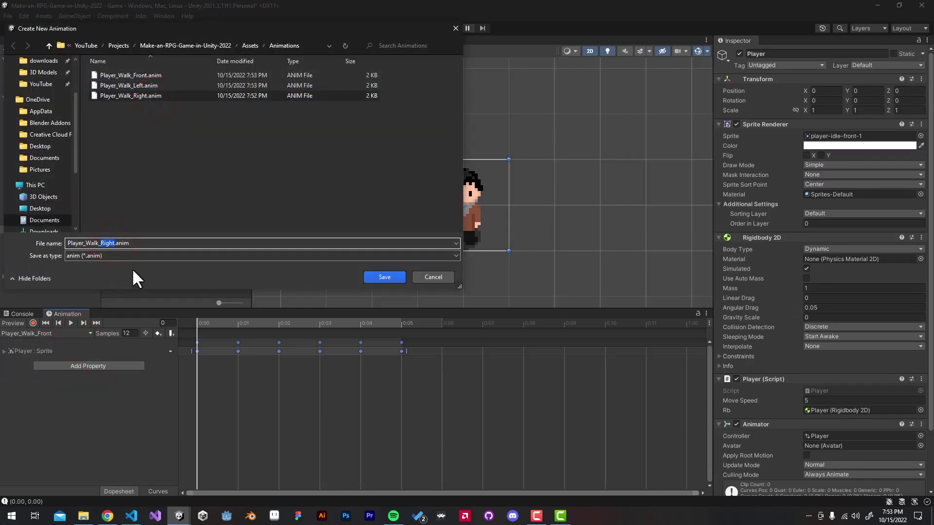
type("Back")
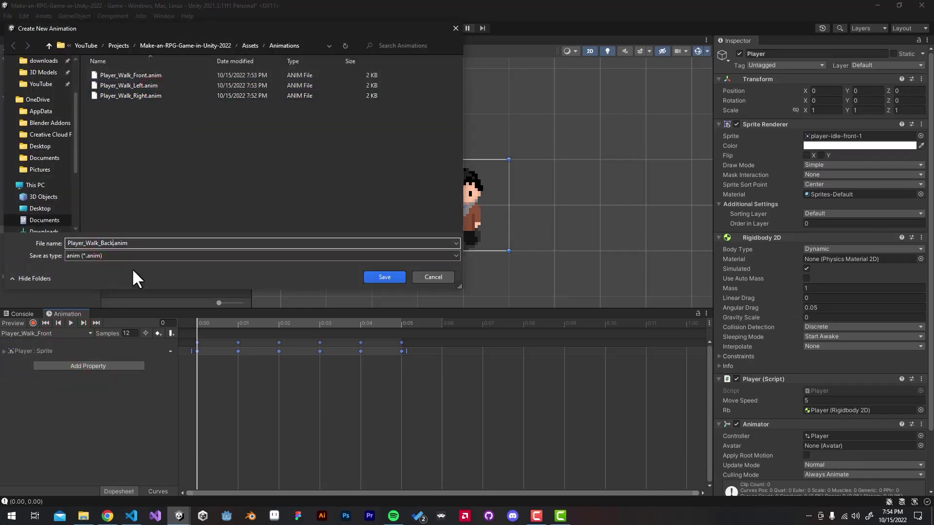
key("Return")
Set the Player_Walk_Back clip's sample rate to 12 and add all six player-walk-back sprites to its timeline.
type("12")
key("Return")
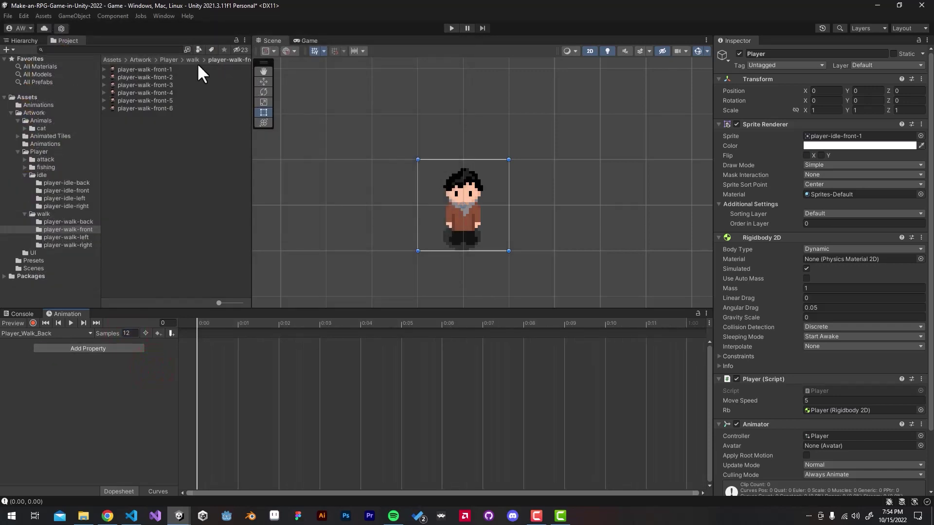
left_click(68, 221)
left_click(145, 69)
left_click(145, 108, "shift")
left_click_drag(171, 77, 206, 345)
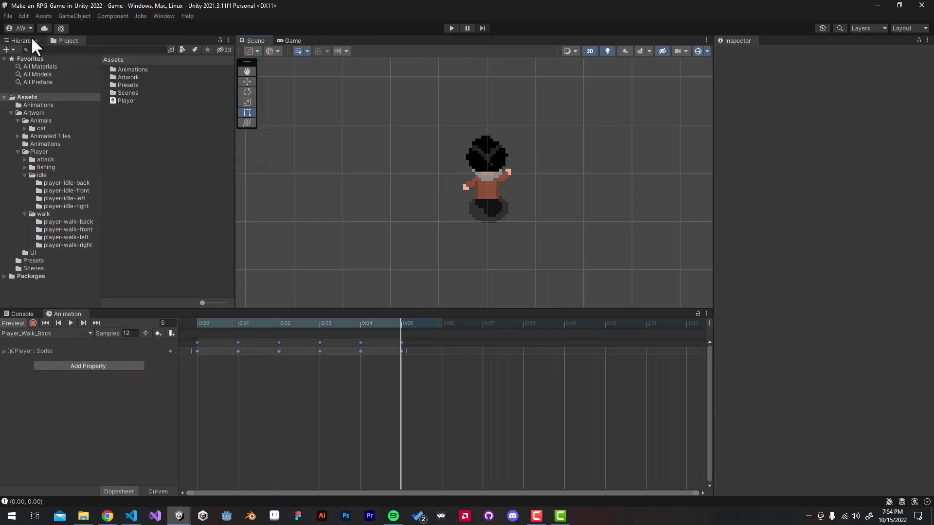
Enable the Animator component on the Player object.
left_click(31, 37)
left_click(67, 74)
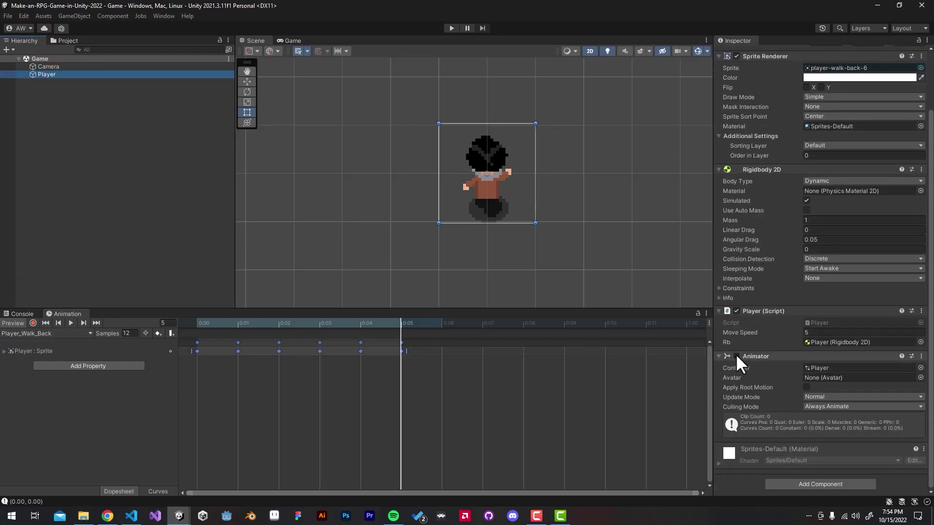
left_click(736, 356)
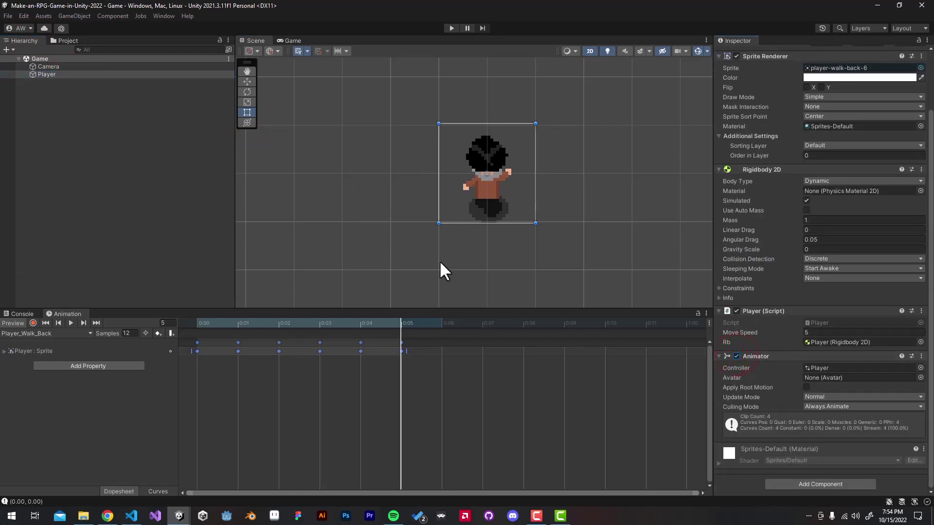
Open the Animator window to show the Player controller's state graph.
scroll(460, 216, "up", 1)
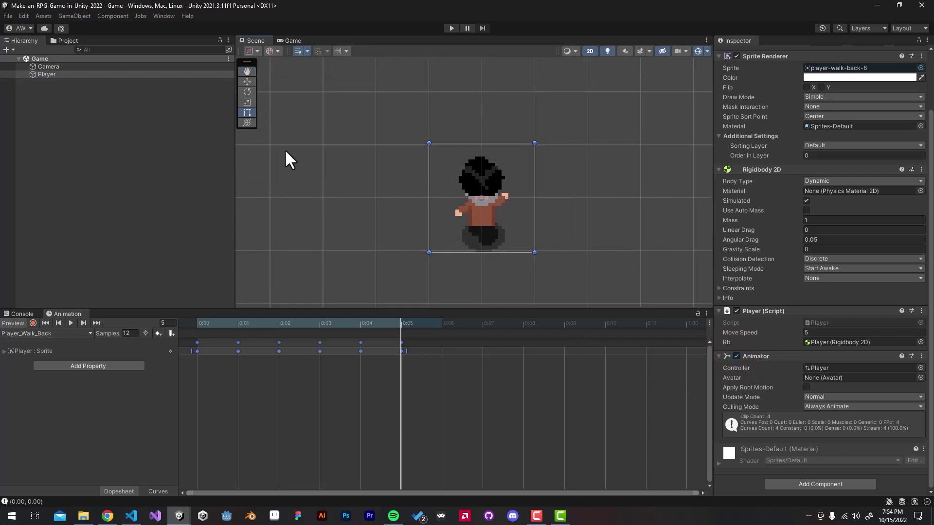
left_click(164, 15)
mouse_move(205, 207)
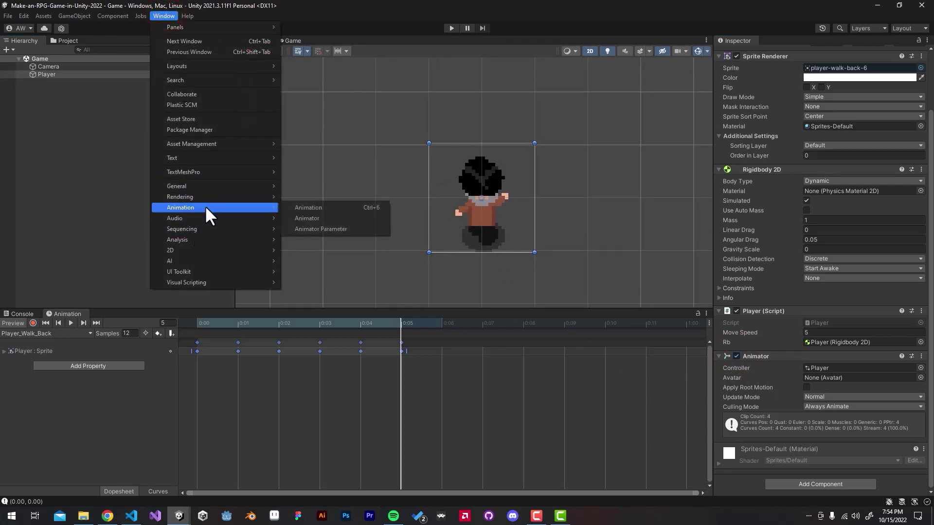
left_click(325, 217)
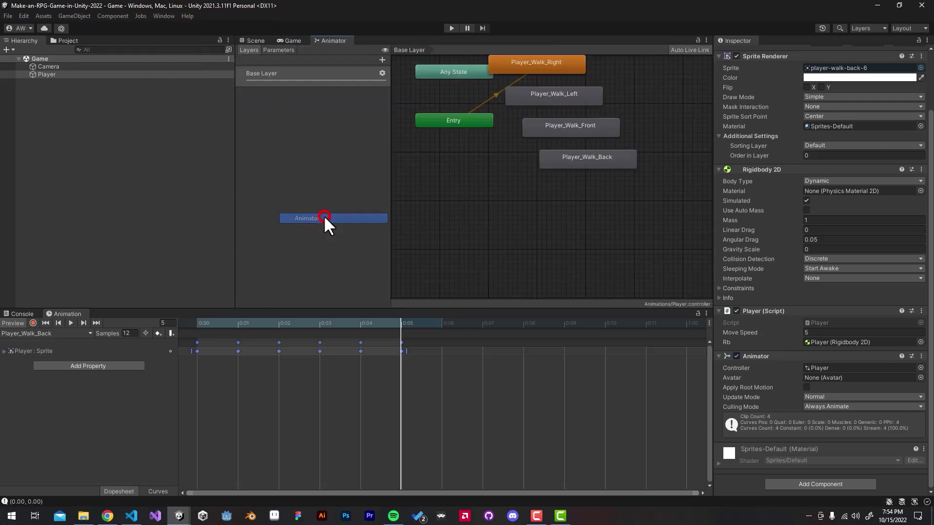
Delete the four Player_Walk states from the Animator's Base Layer.
scroll(526, 157, "down", 3)
scroll(496, 214, "up", 4)
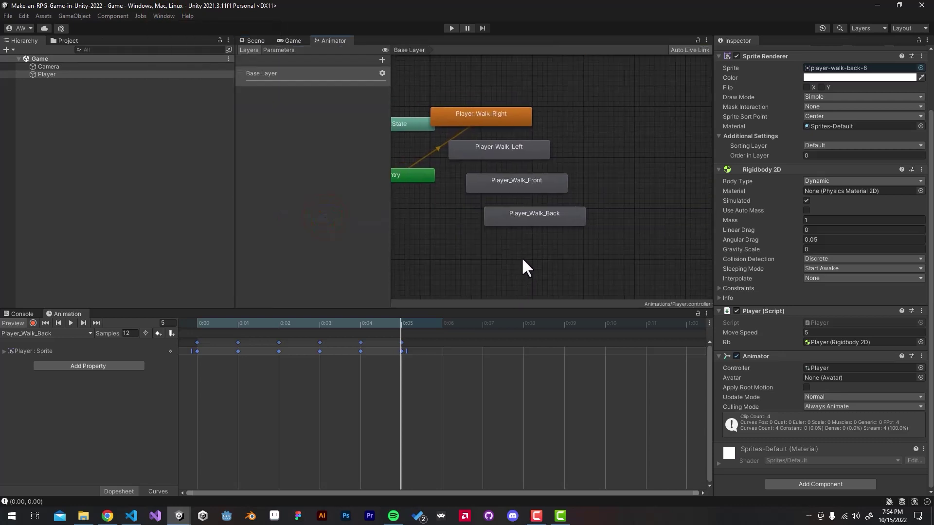
left_click_drag(576, 263, 650, 179)
scroll(521, 252, "down", 3)
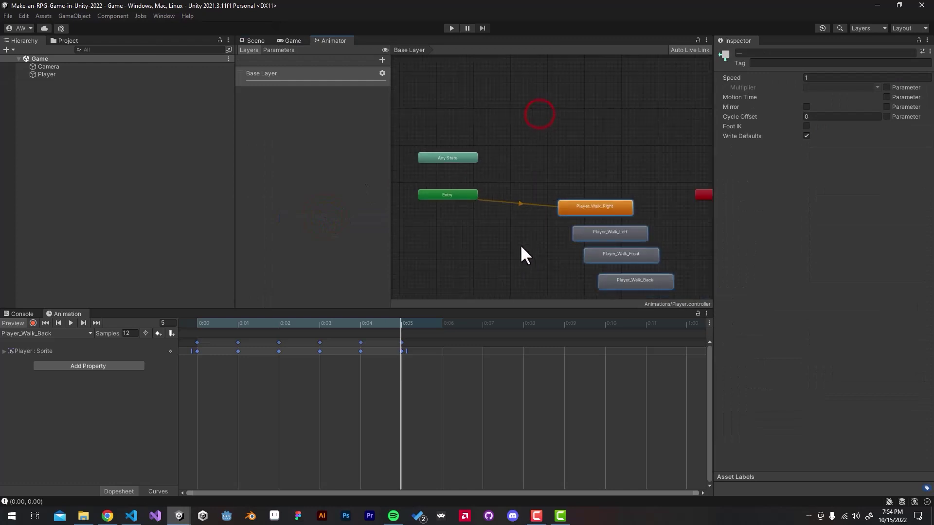
middle_click_drag(521, 253, 611, 221)
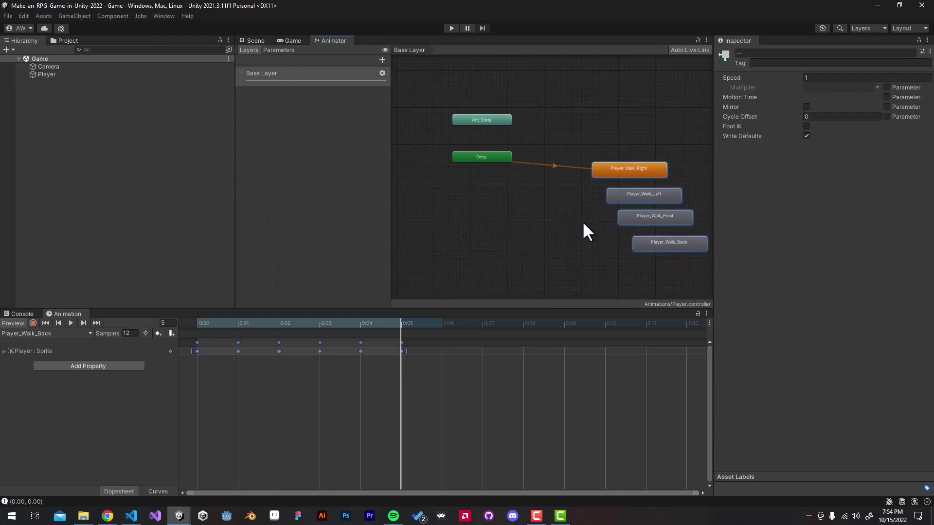
key("Delete")
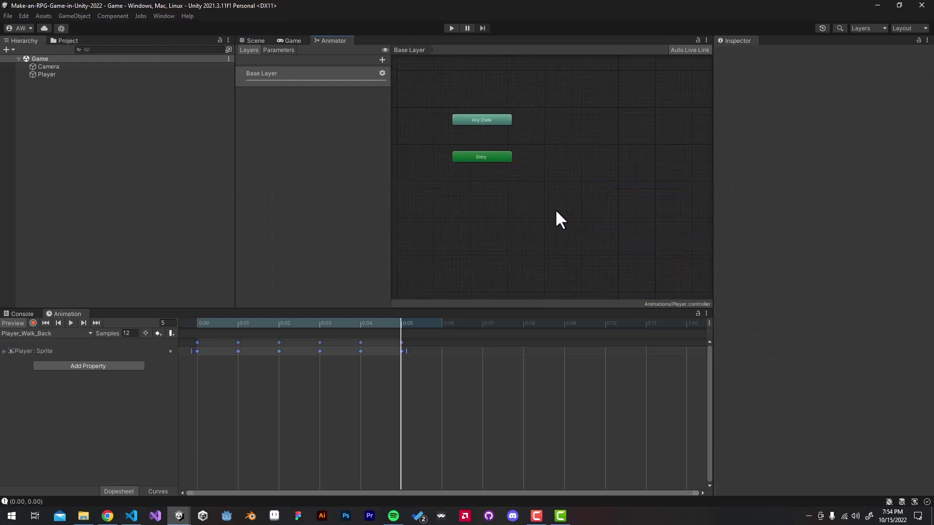
Create a state from a new blend tree in the Base Layer and place it just below Entry.
right_click(503, 196)
mouse_move(554, 200)
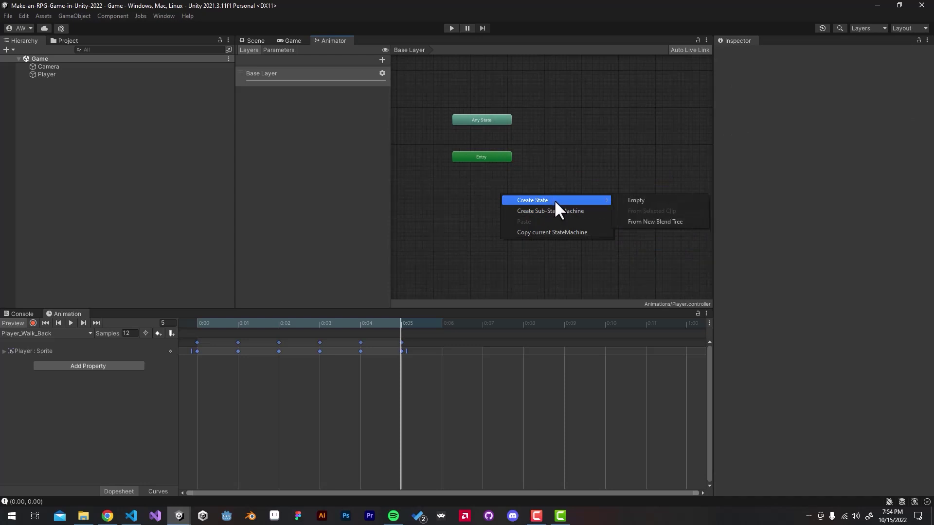
left_click(671, 222)
left_click_drag(501, 200, 498, 197)
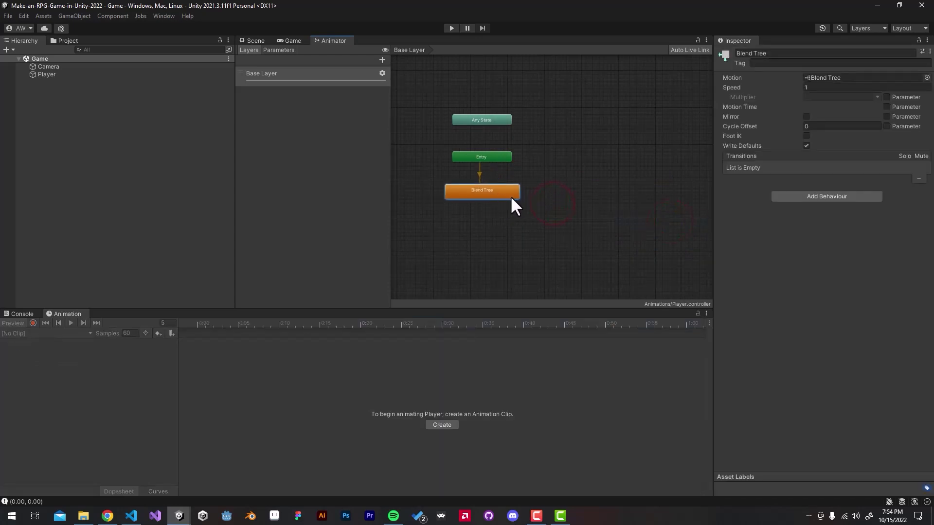
Show the animator parameters and rename the Blend Tree state as Movement.
left_click(340, 140)
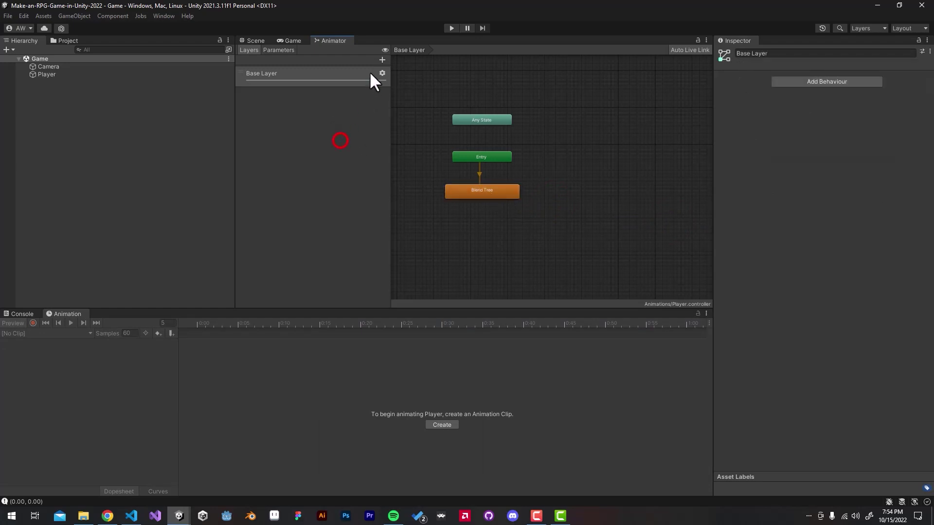
left_click(278, 49)
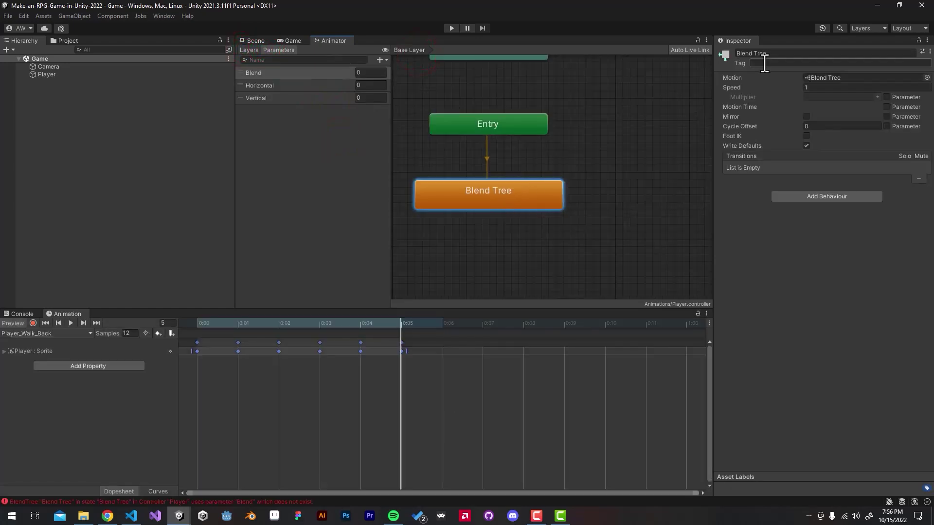
left_click(767, 54)
type("Movement")
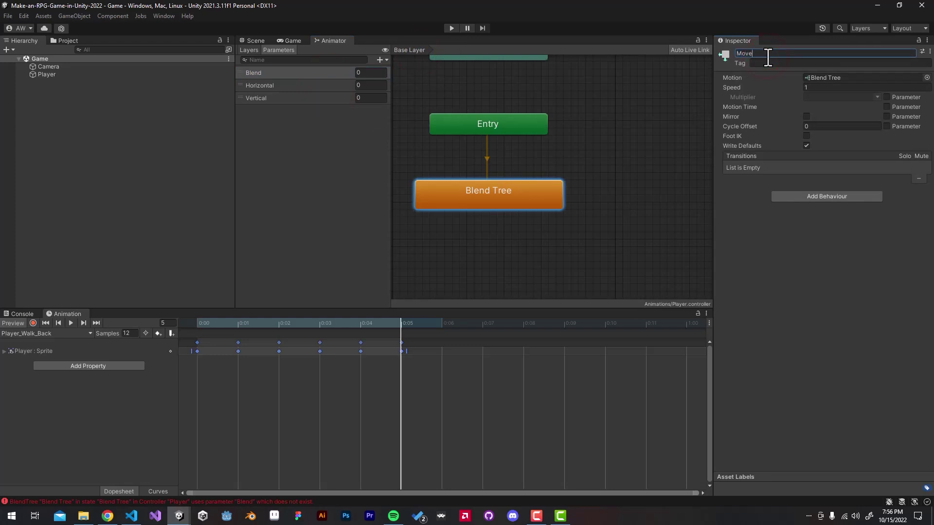
key("Return")
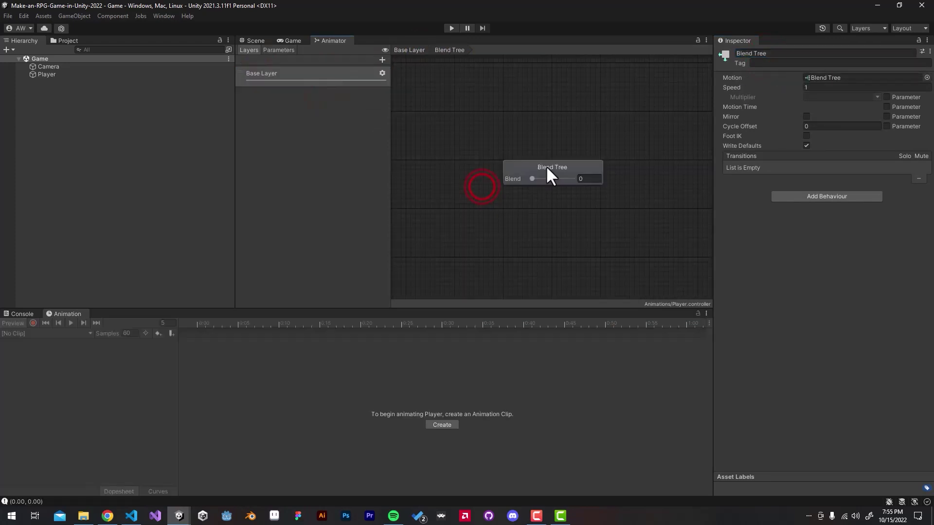
Set the blend type of the blend tree inside the state to 2D Simple Directional.
left_click(545, 165)
left_click(798, 62)
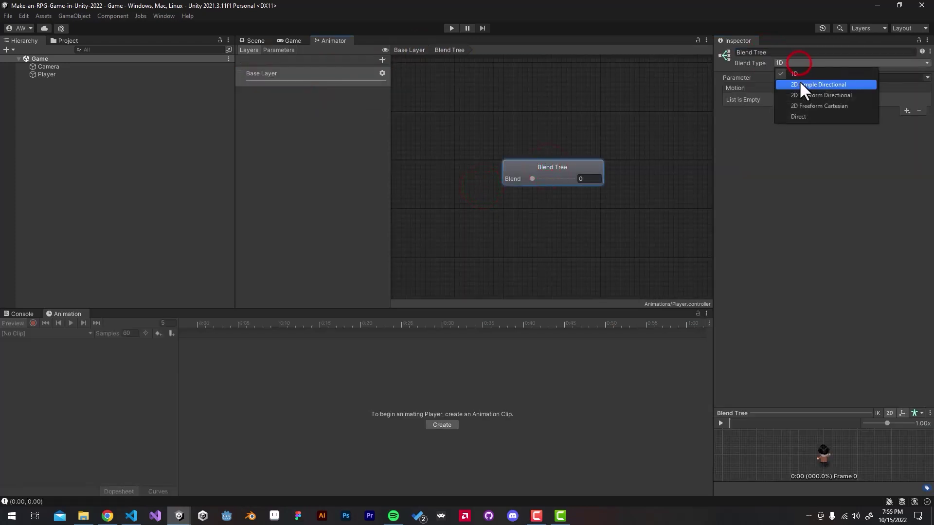
left_click(799, 83)
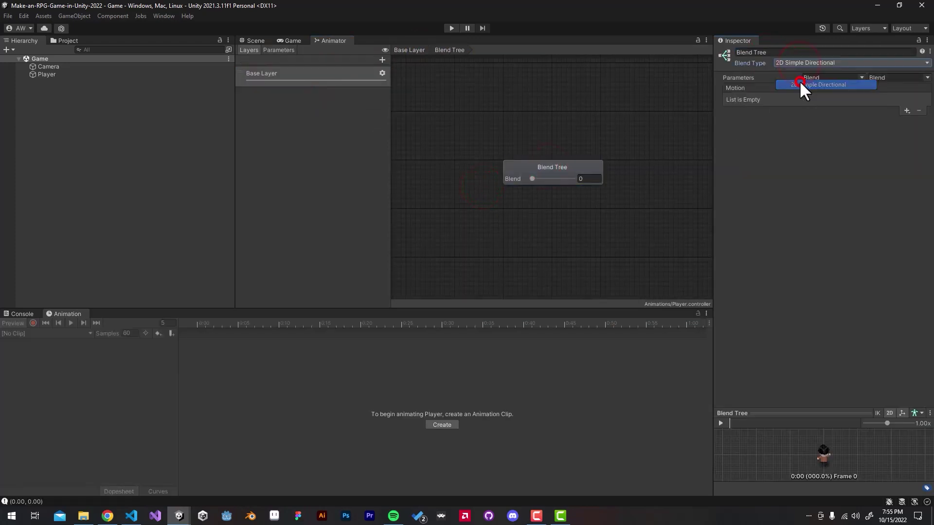
Add four empty motion fields to the blend tree.
left_click(906, 111)
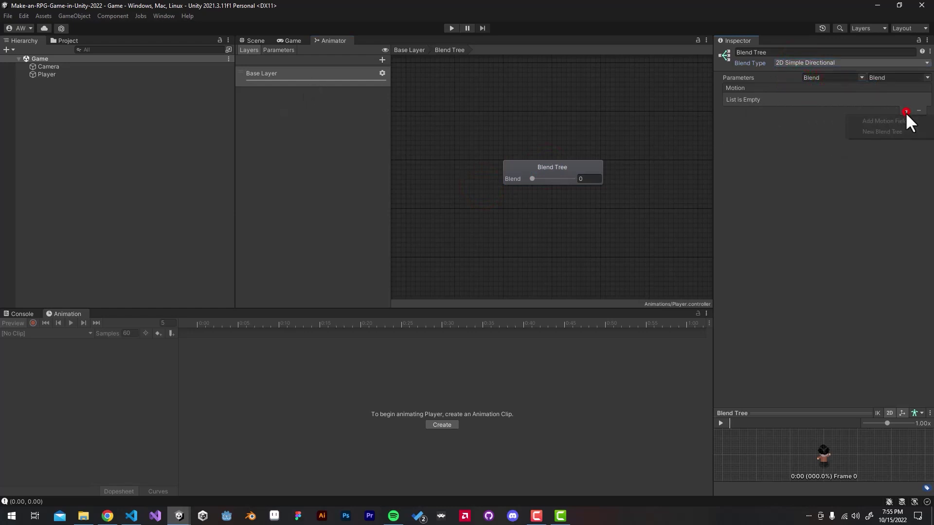
left_click(900, 123)
left_click(906, 113)
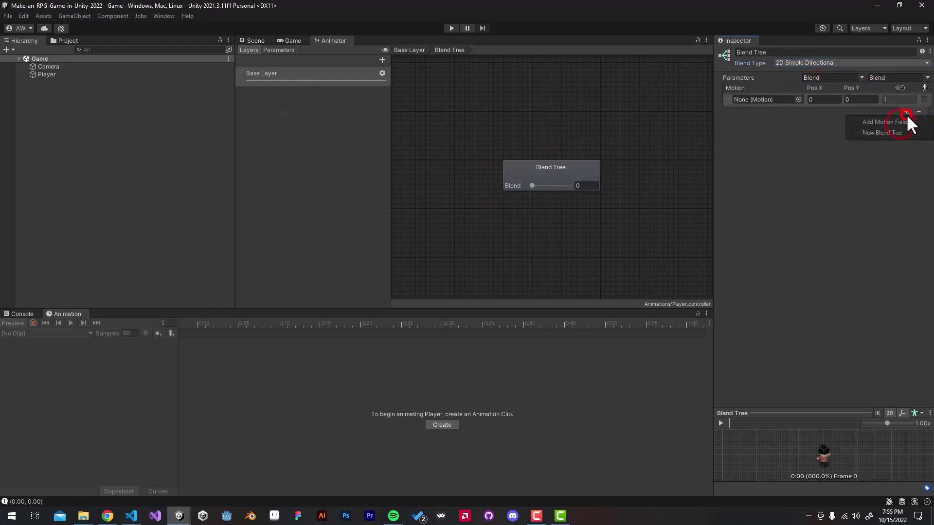
left_click(903, 122)
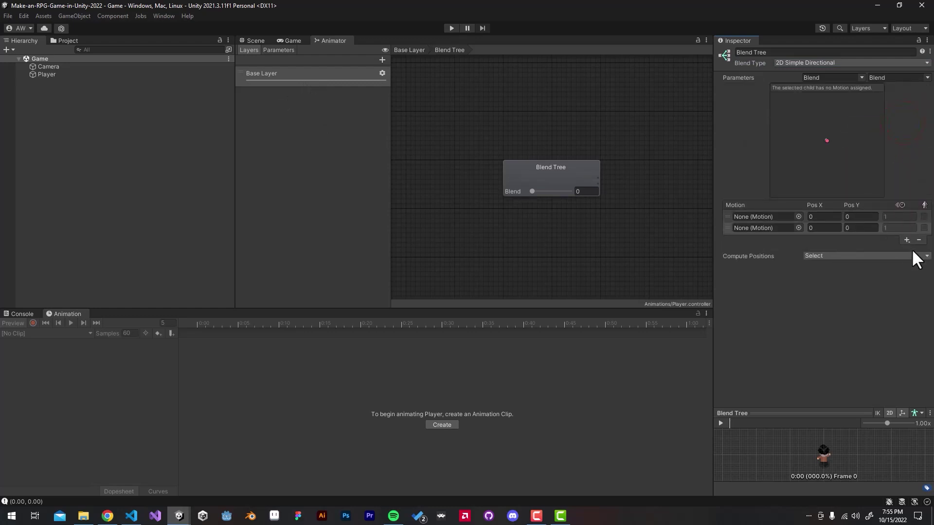
left_click(906, 241)
left_click(906, 251)
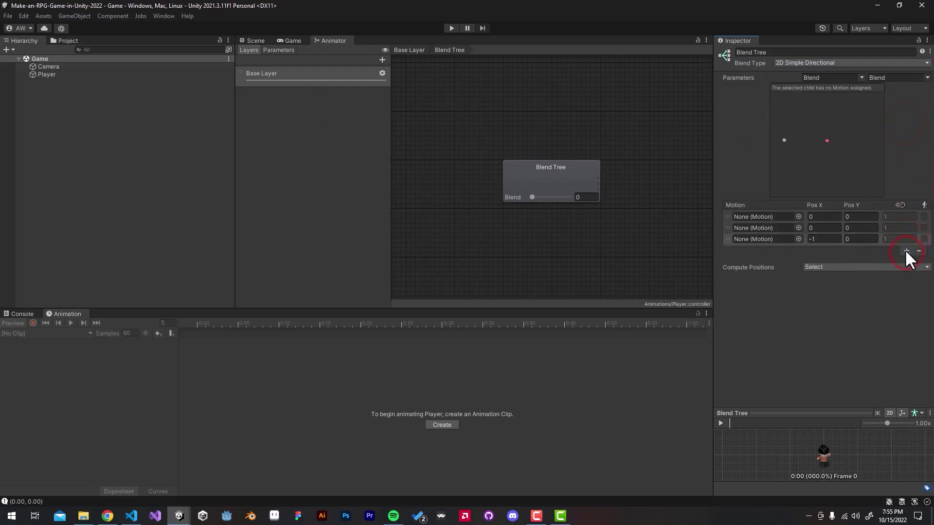
left_click(906, 251)
left_click(903, 259)
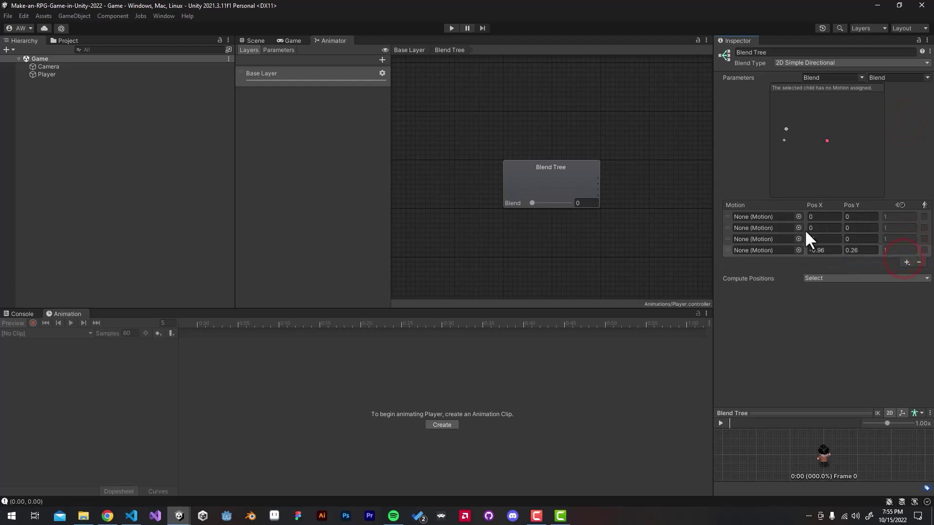
Add two integer animator parameters named Horizontal and Vertical.
left_click(279, 49)
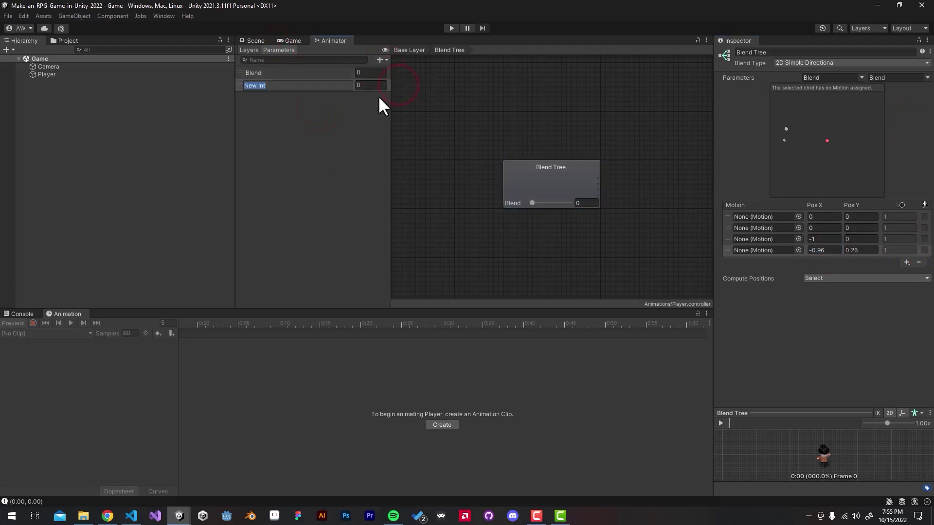
left_click(382, 59)
left_click(261, 98)
type("Vertical")
key("Return")
Delete the Blend parameter and check which parameters the blend tree can use.
right_click(275, 73)
left_click(282, 87)
left_click(814, 78)
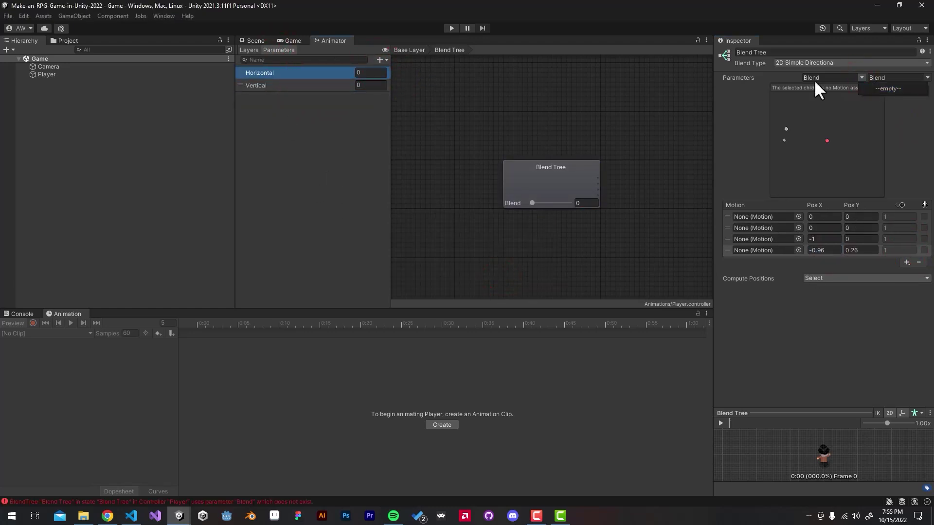
left_click(307, 75)
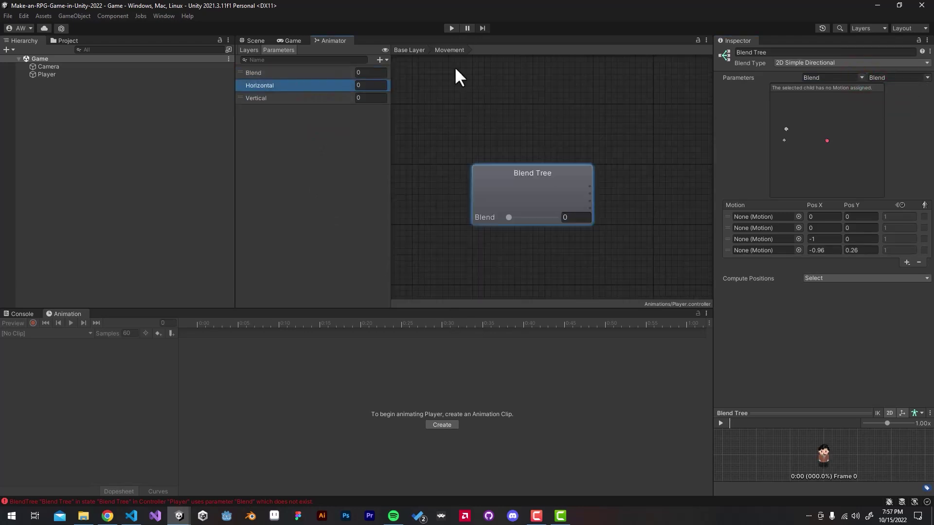
Add a new float animator parameter and delete the integer Vertical and Horizontal parameters.
left_click(386, 60)
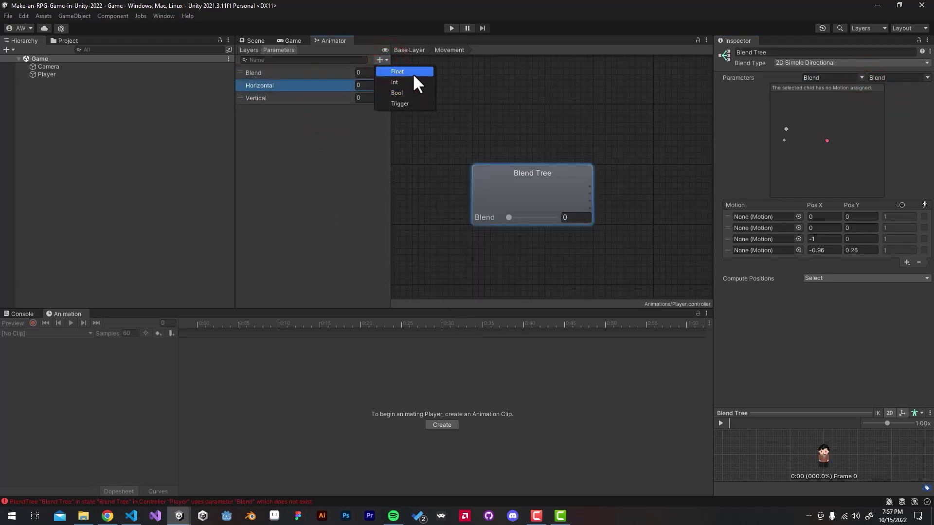
left_click(413, 73)
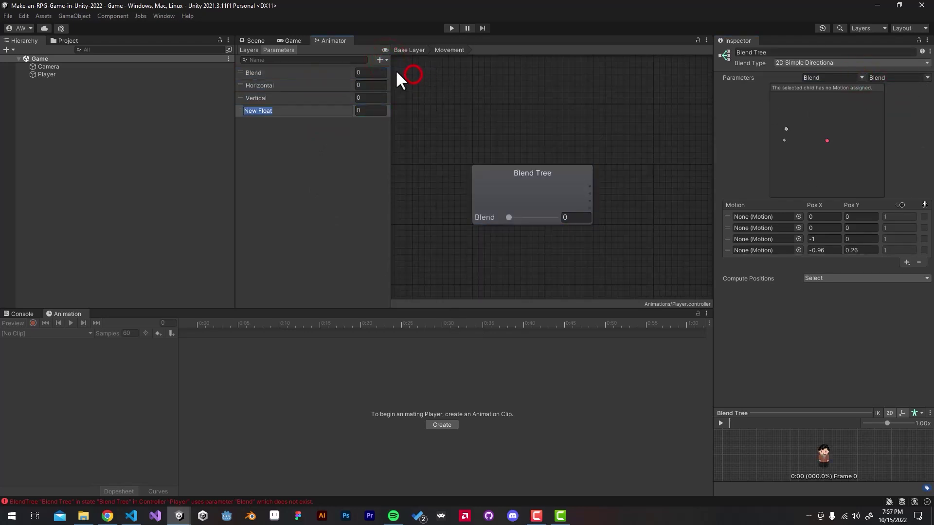
left_click(297, 97)
key("Delete")
left_click(299, 85)
key("Delete")
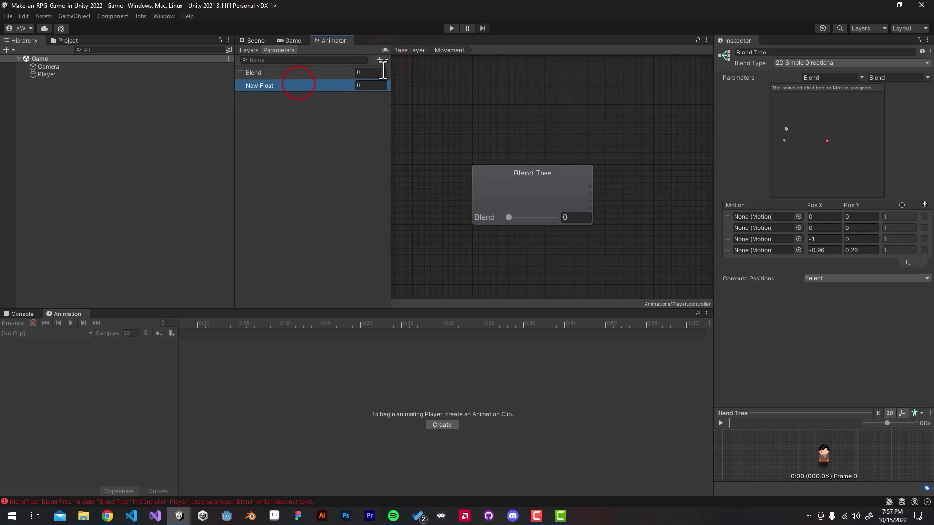
Rename the new float parameter Horizontal and add a second float parameter named Vertical.
double_click(305, 83)
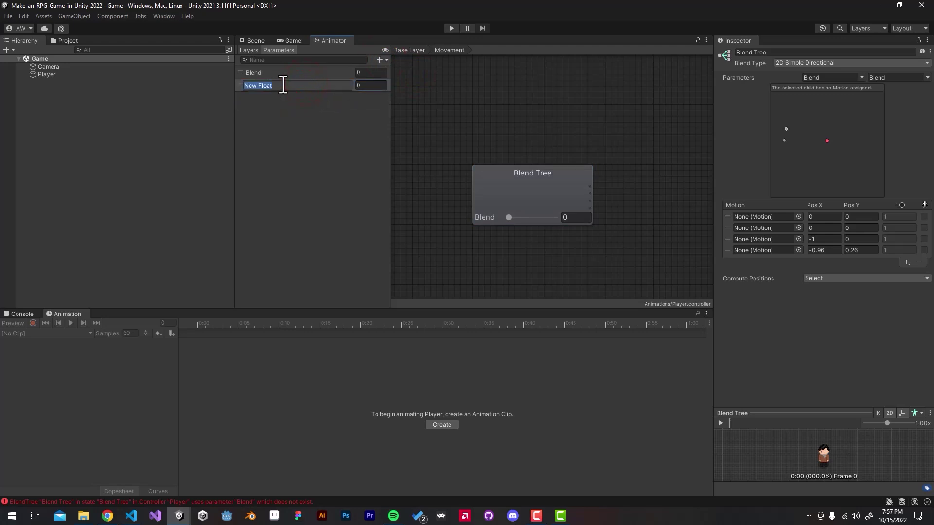
type("Horizontal")
key("Return")
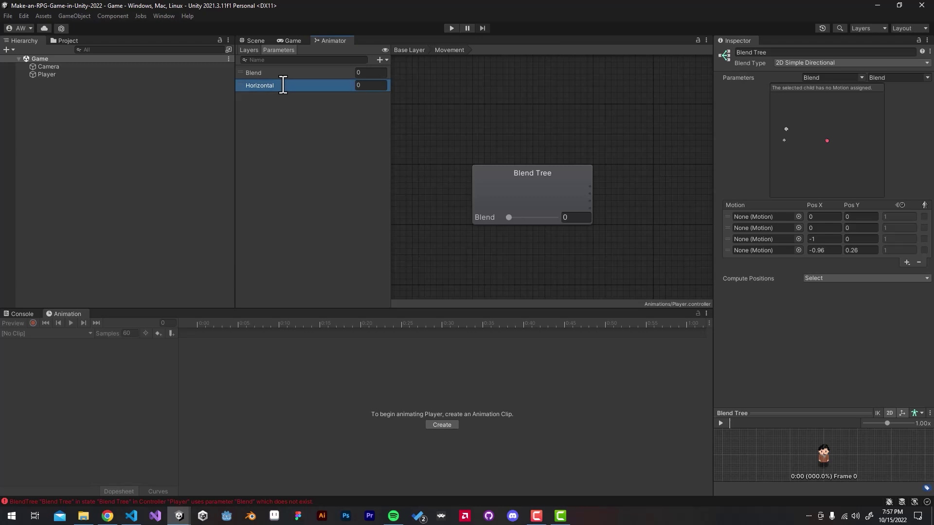
left_click(380, 59)
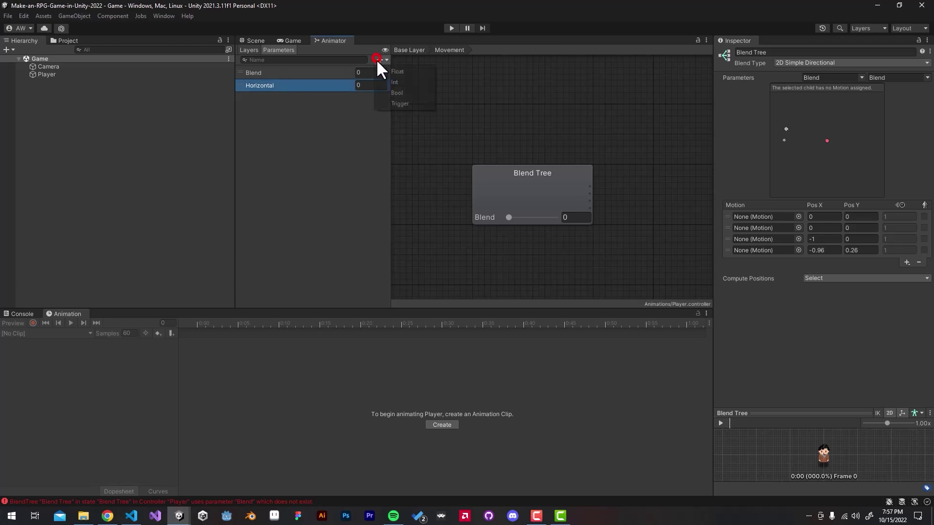
left_click(407, 71)
type("Vertical")
key("Return")
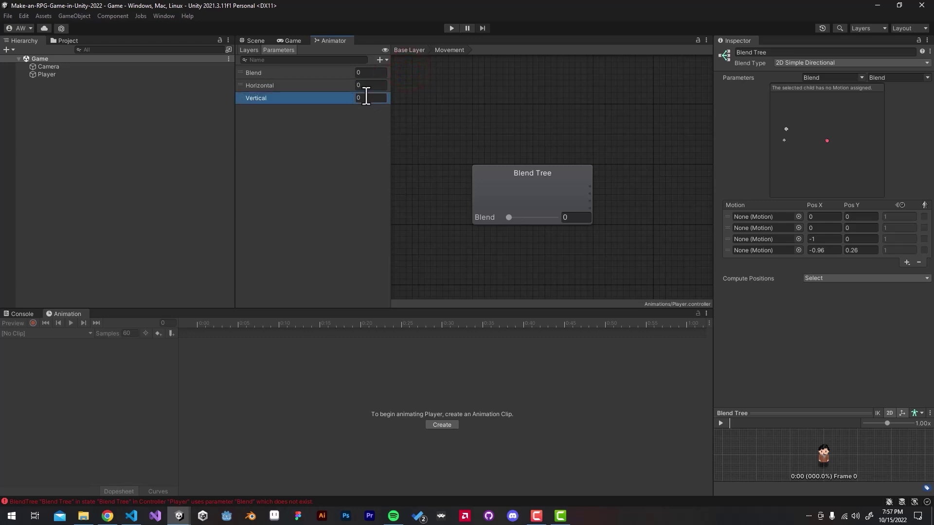
Set the blend tree's two parameters to Horizontal and Vertical, and delete the Blend parameter.
left_click(861, 77)
left_click(875, 99)
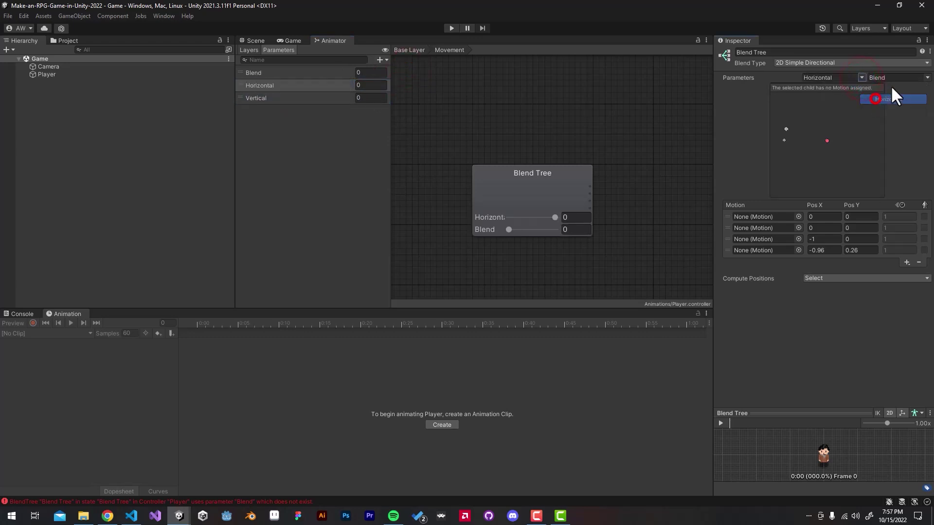
left_click(925, 79)
left_click(909, 108)
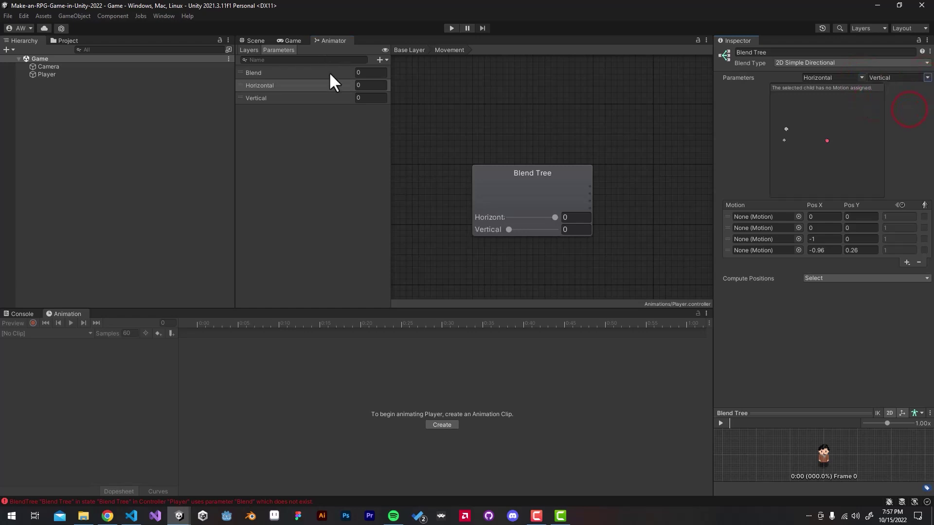
left_click(305, 73)
key("Delete")
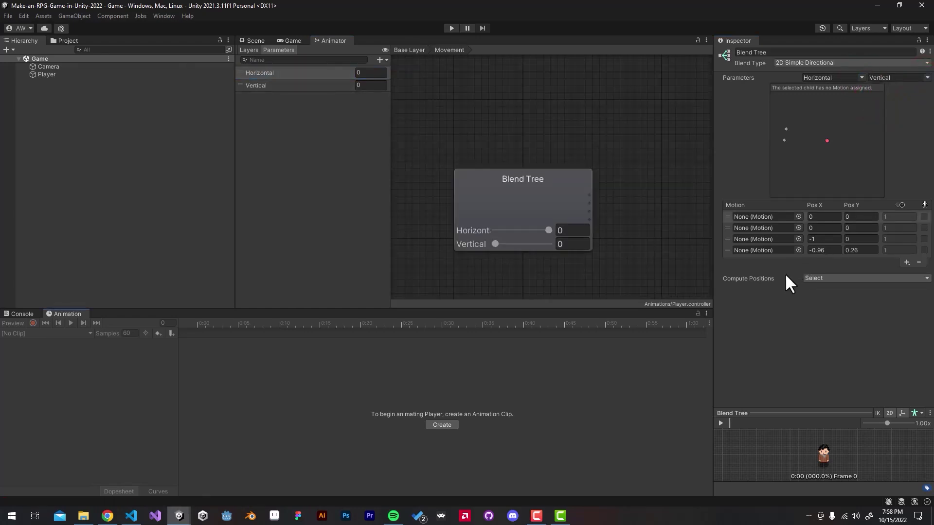
Set the Pos X values of the four motions to 1, -1, 0 and 0, in list order.
left_click(834, 217)
type("1")
left_click(824, 227)
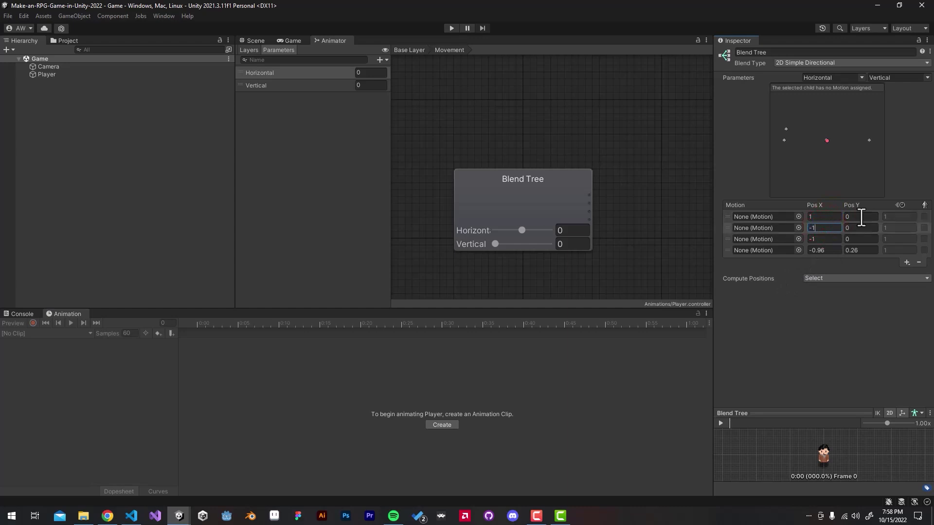
left_click(821, 239)
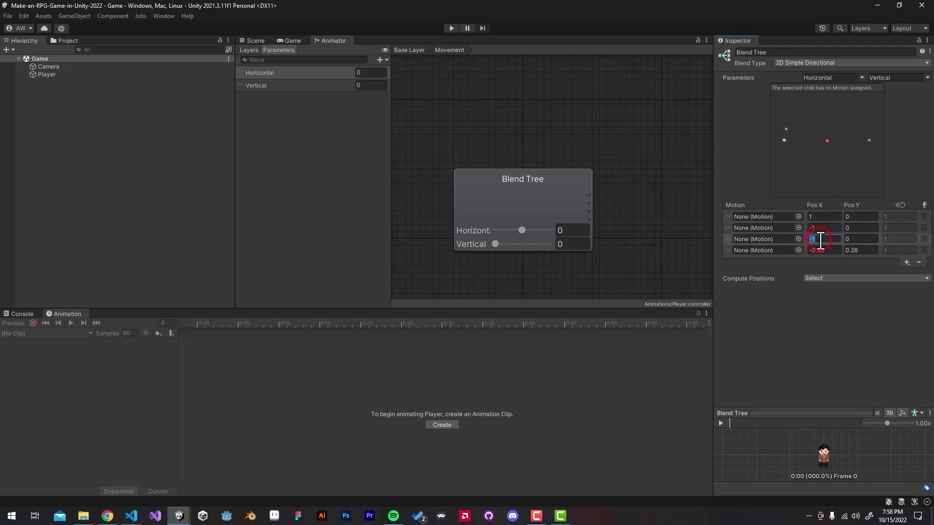
type("0")
left_click(831, 246)
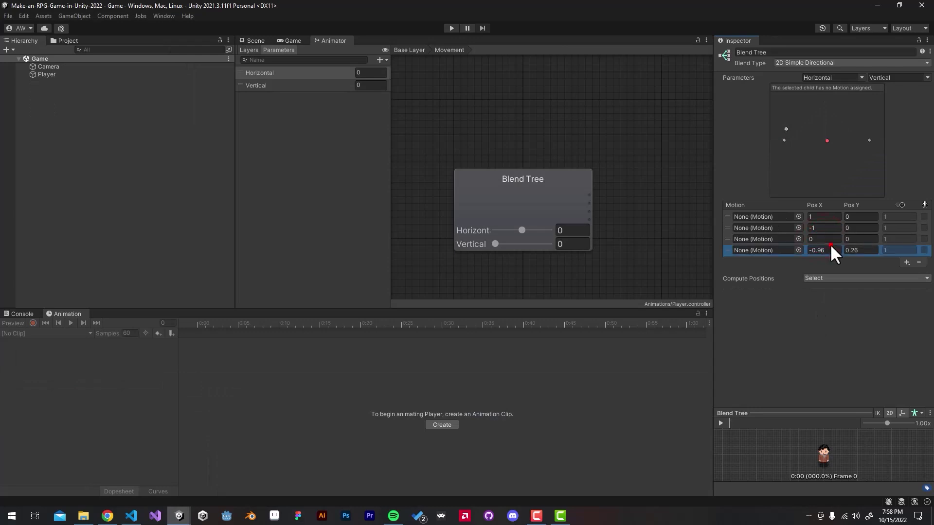
type("0")
Set the Pos Y value of the third motion to 1 and of the fourth motion to -1.
left_click(855, 238)
type("1")
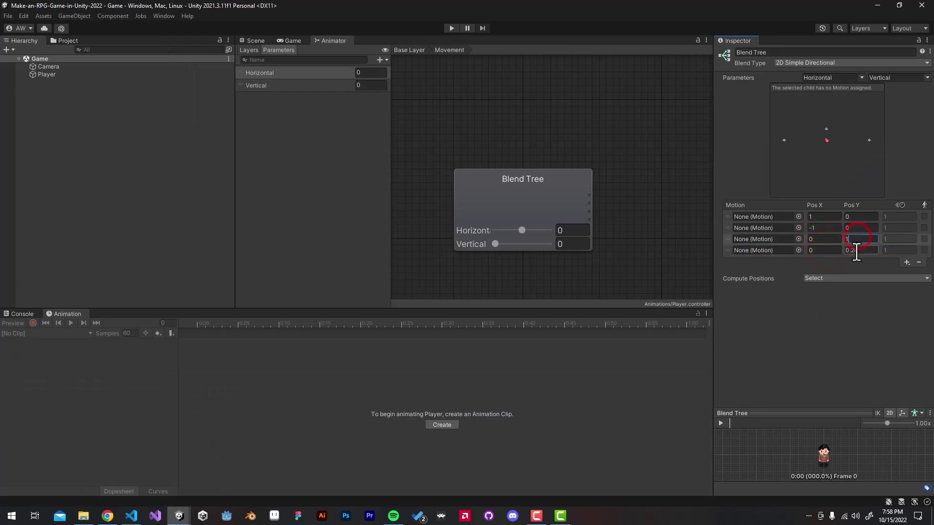
left_click(855, 250)
type("1")
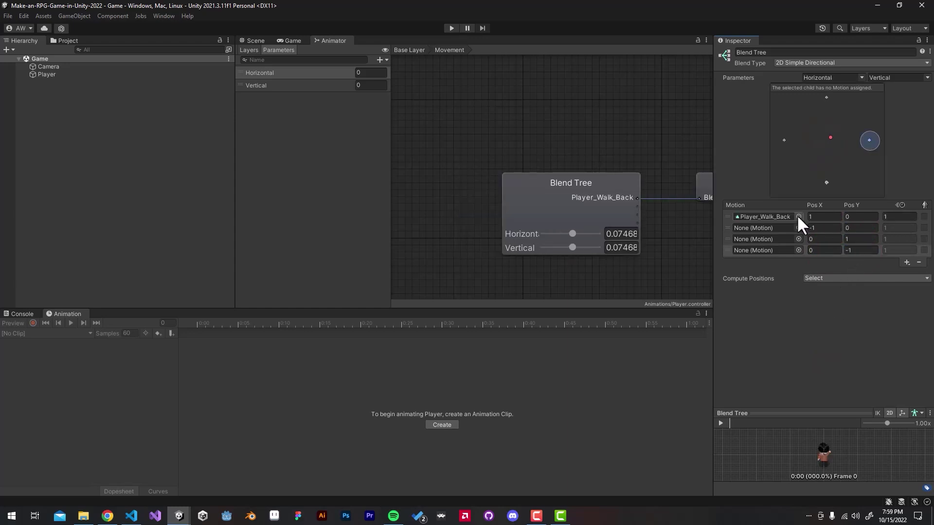
Assign Player_Walk_Right to the first motion of the blend tree and Player_Walk_Left to the second.
left_click(798, 216)
double_click(842, 271)
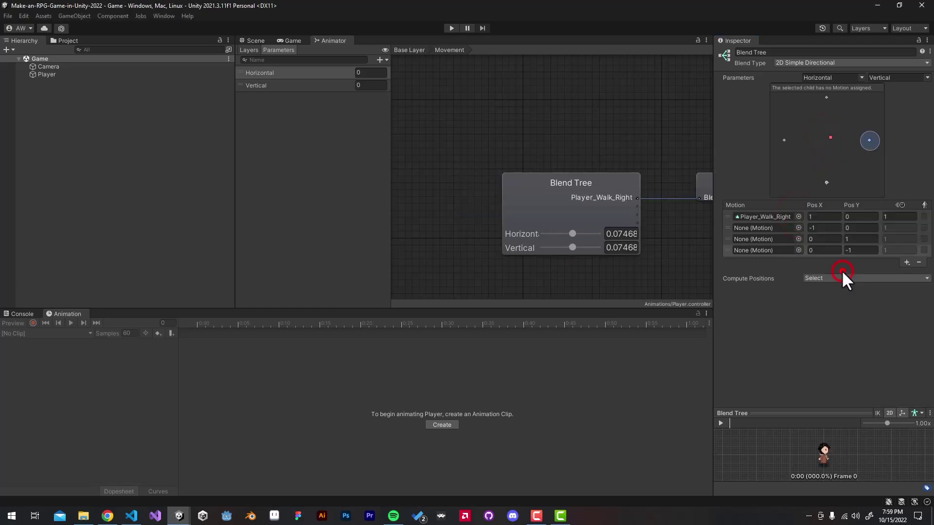
left_click(798, 227)
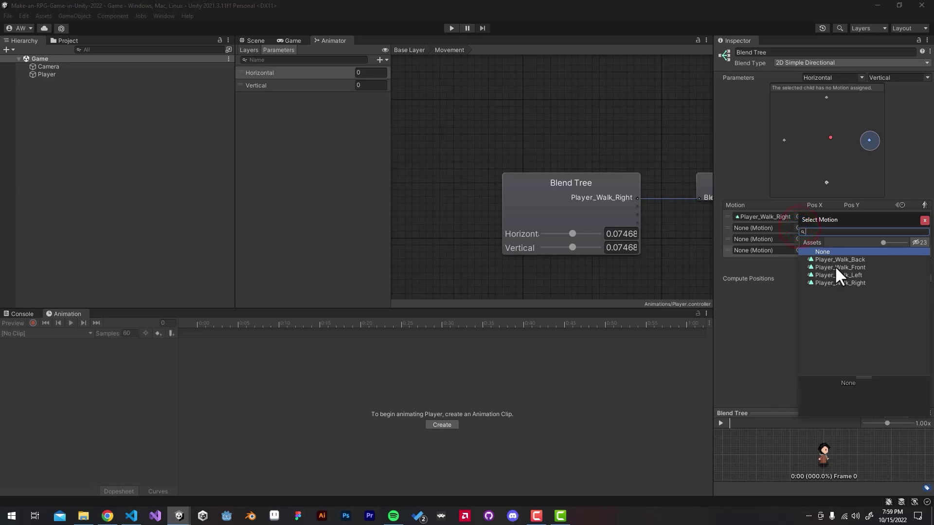
double_click(839, 273)
Assign Player_Walk_Back to the third motion of the blend tree and Player_Walk_Front to the fourth.
left_click(799, 239)
double_click(835, 279)
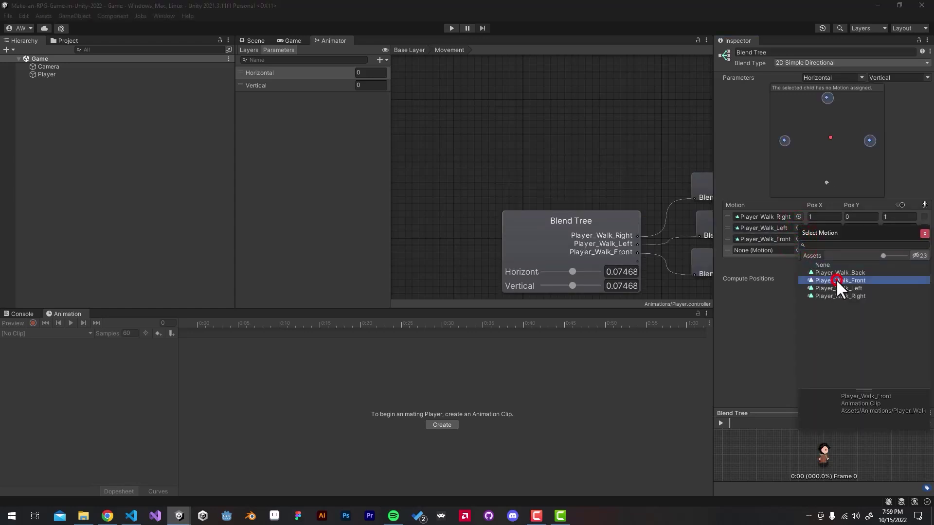
left_click(798, 239)
double_click(835, 268)
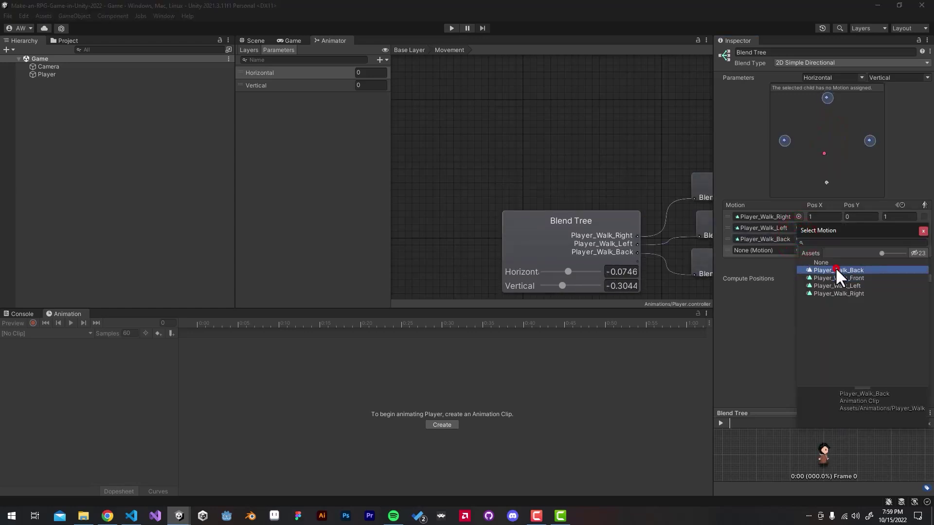
left_click(798, 250)
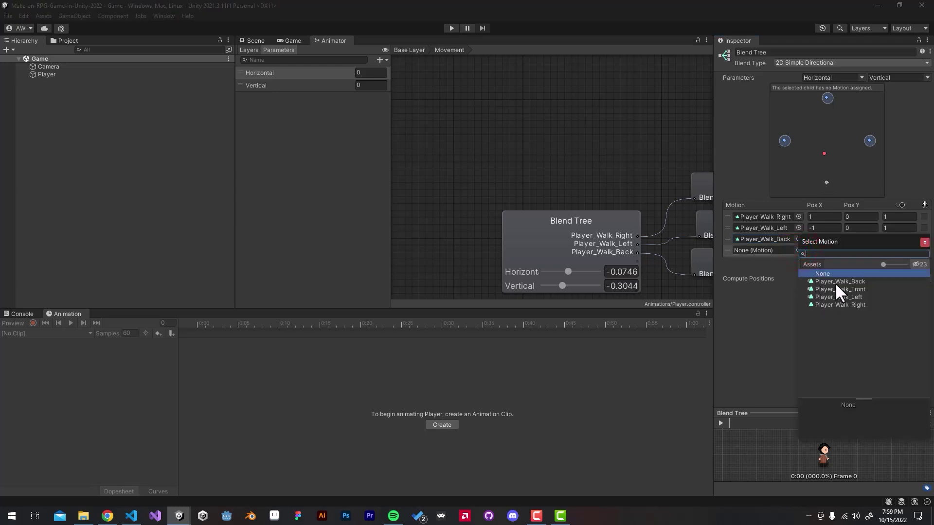
left_click(836, 288)
Preview the directional blending by moving the sample point slightly within the 2D blend graph.
left_click(826, 148)
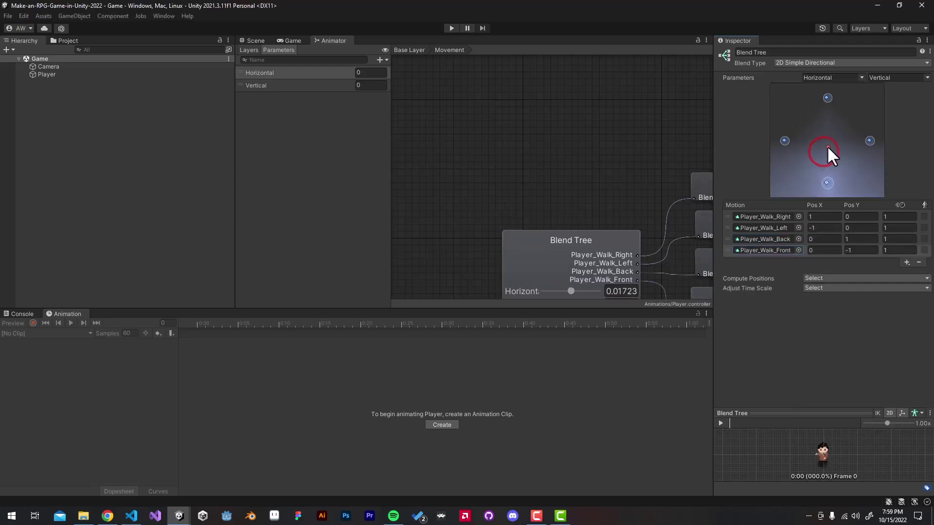
mouse_move(828, 147)
left_mouse_down()
mouse_move(828, 95)
mouse_move(854, 142)
mouse_move(841, 185)
mouse_move(783, 138)
mouse_move(823, 95)
mouse_move(870, 141)
mouse_move(830, 183)
mouse_move(780, 144)
mouse_move(824, 95)
mouse_move(868, 148)
mouse_move(831, 148)
left_mouse_up()
left_click(289, 41)
left_click(331, 40)
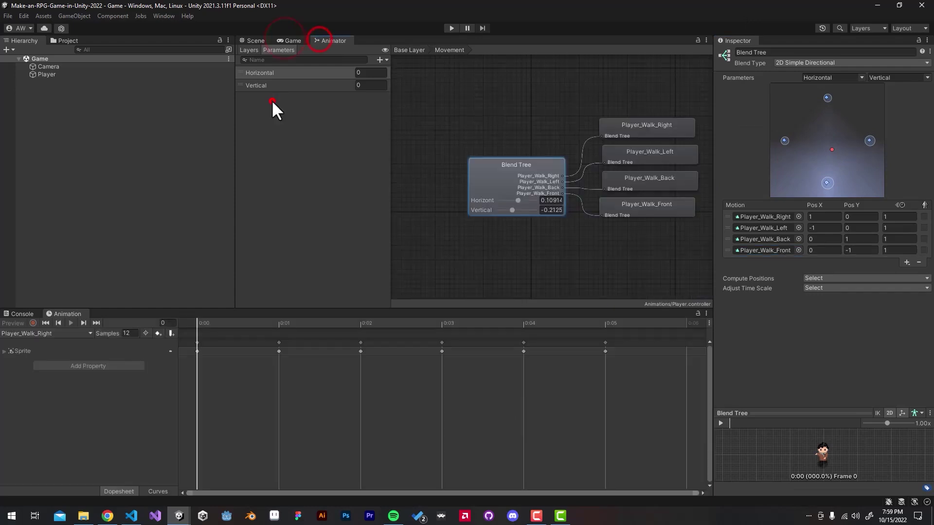
Add a bool animator parameter named Walking.
left_click(381, 60)
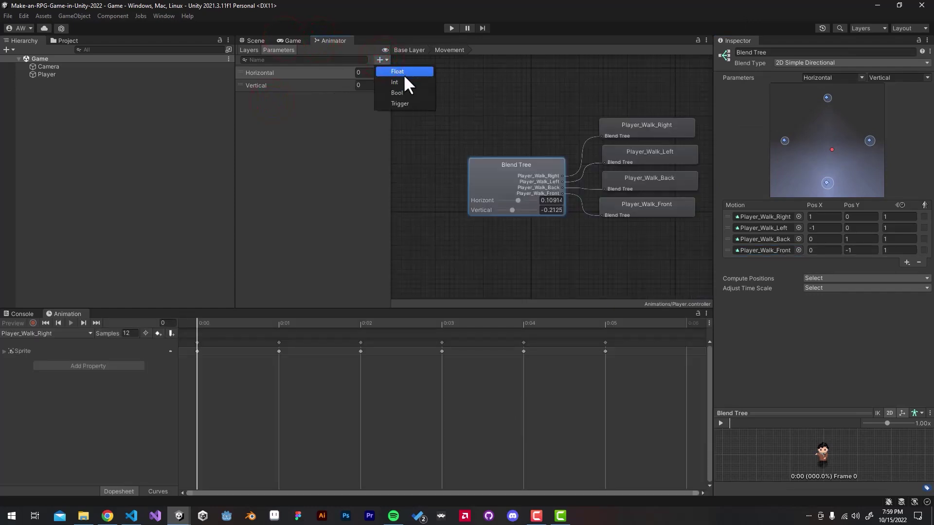
left_click(404, 94)
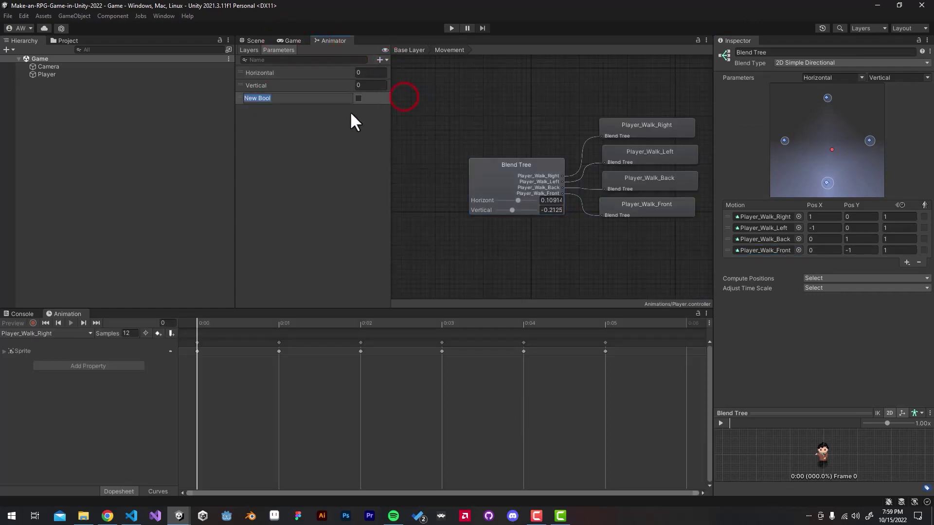
type("Walking")
key("Return")
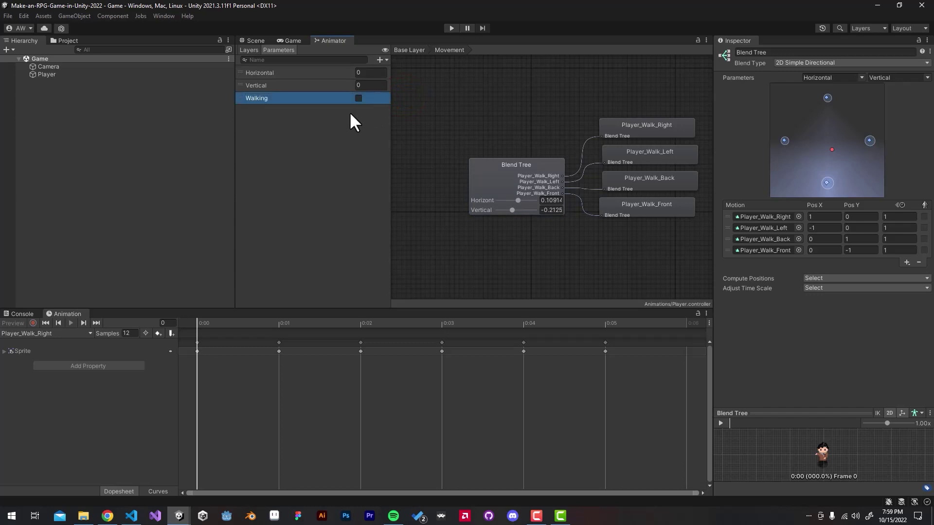
Select the Player object in the scene and open its Player script in Visual Studio.
left_click(258, 40)
left_click(67, 75)
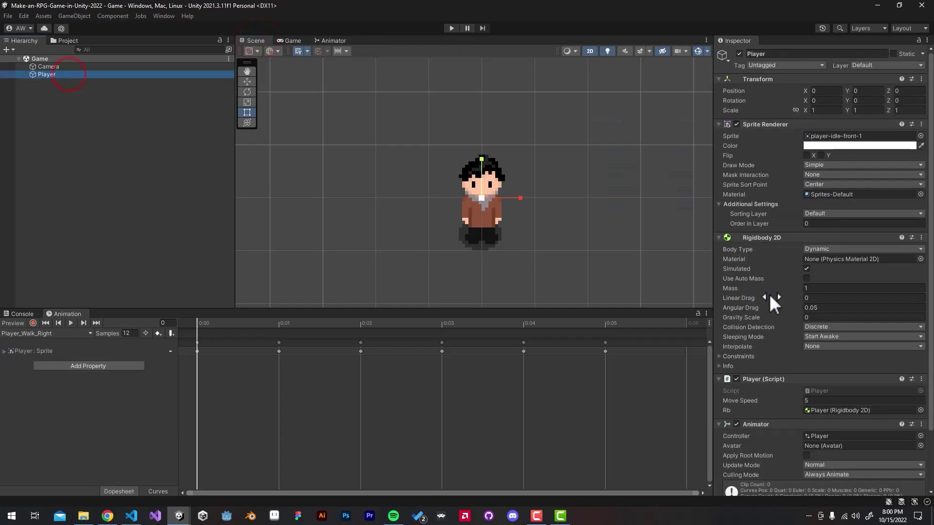
scroll(803, 357, "down", 3)
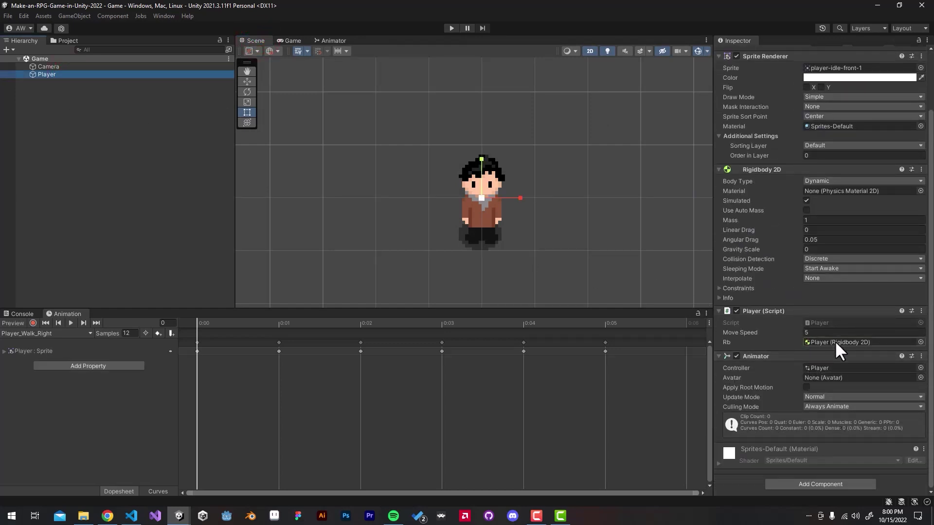
double_click(841, 322)
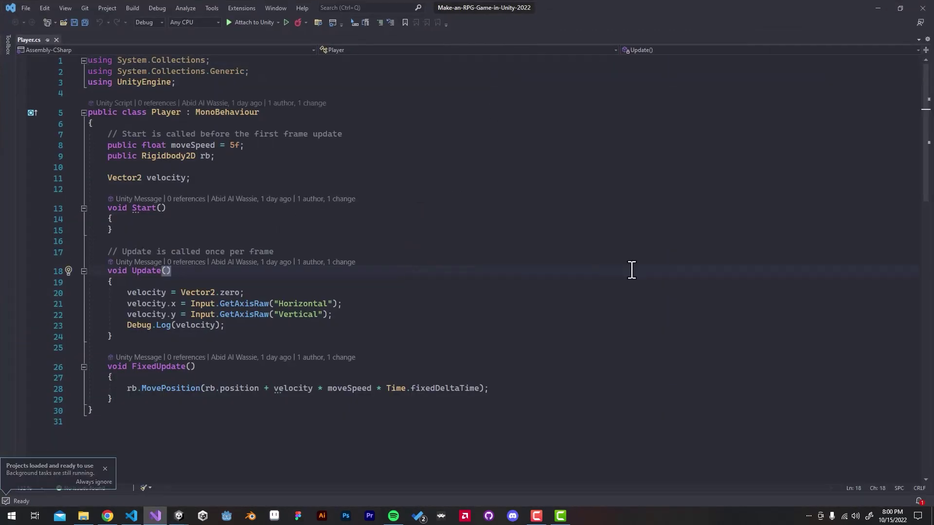
Delete the Debug.Log(velocity) line from the Update method.
scroll(633, 267, "down", 3)
left_click(475, 226)
key("ctrl+shift+l")
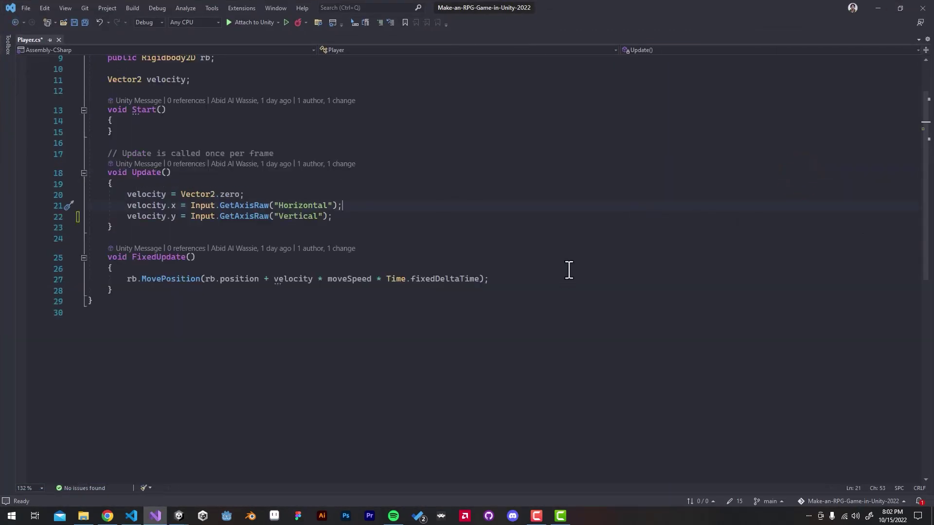
Add an empty method void UpdateAnimation() below FixedUpdate in the Player class.
left_click(598, 292)
key("Return")
key("Return")
type("void ")
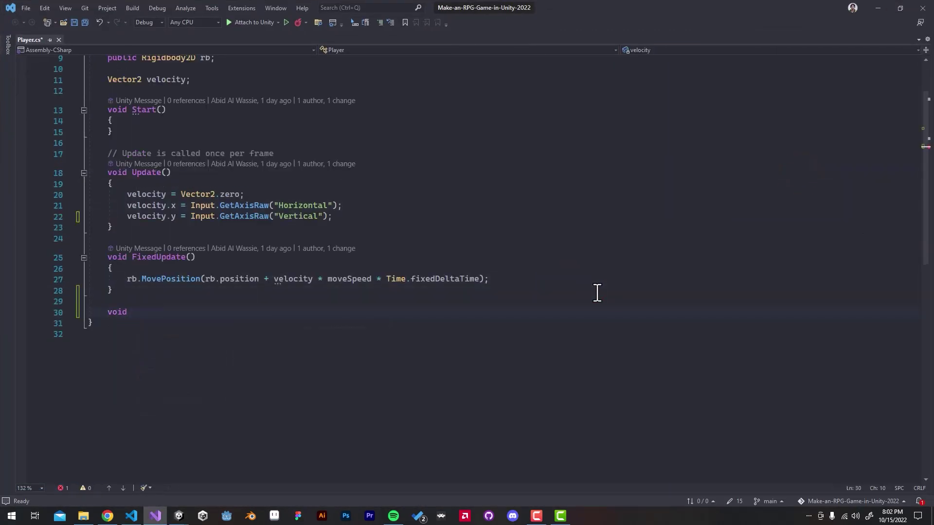
type("UpdateAnimation() {")
key("Return")
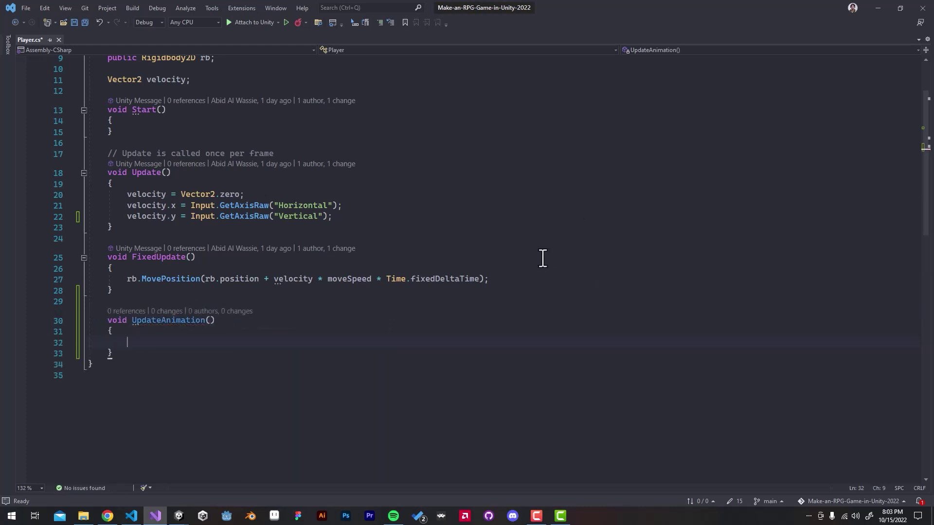
Inside UpdateAnimation, add an if block with the condition velocity != Vector2.zero.
scroll(472, 265, "down", 1)
type("if ")
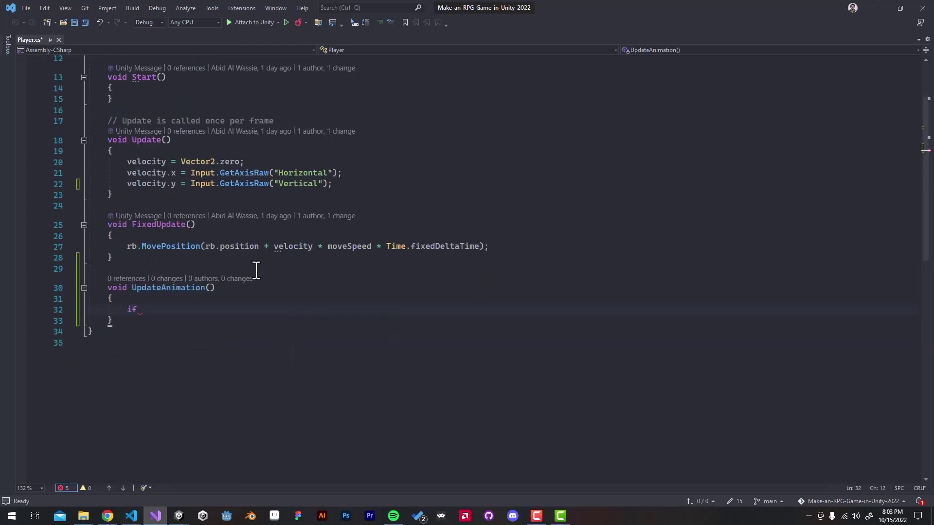
type("(velocity ")
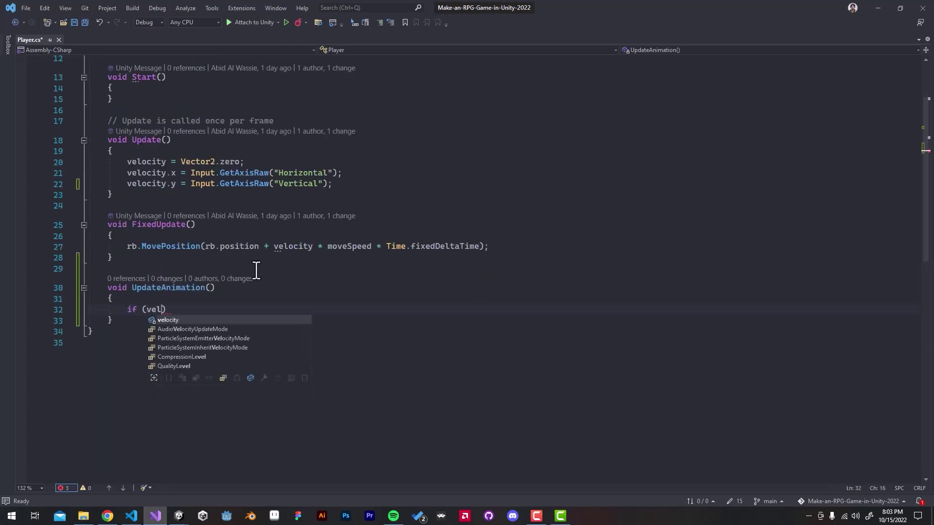
type("!= ")
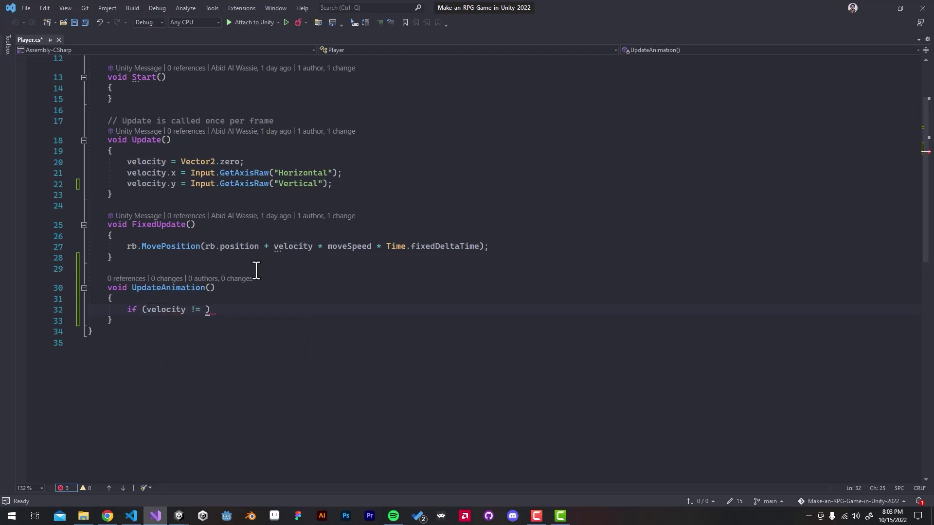
type("Vector2.zero)")
key("Return")
type("{")
key("Return")
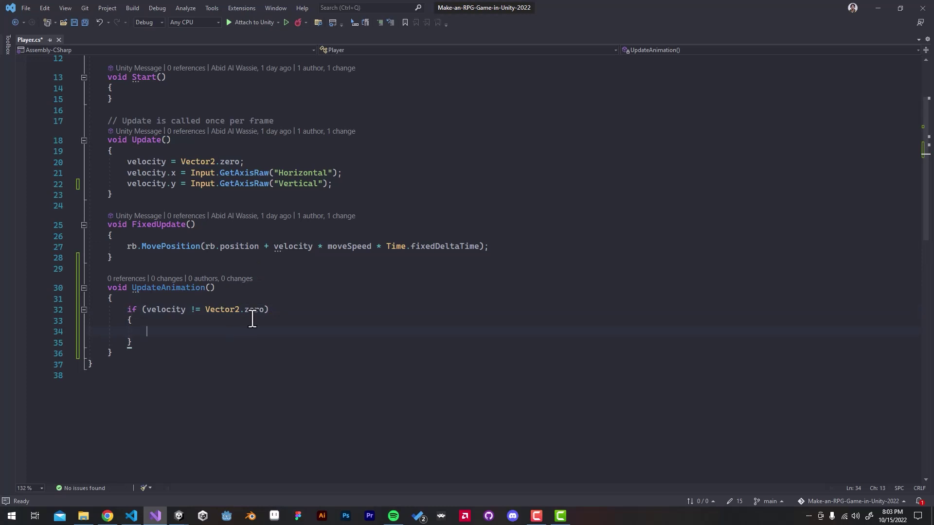
scroll(252, 319, "down", 1)
type("animat")
key("ctrl+BackSpace")
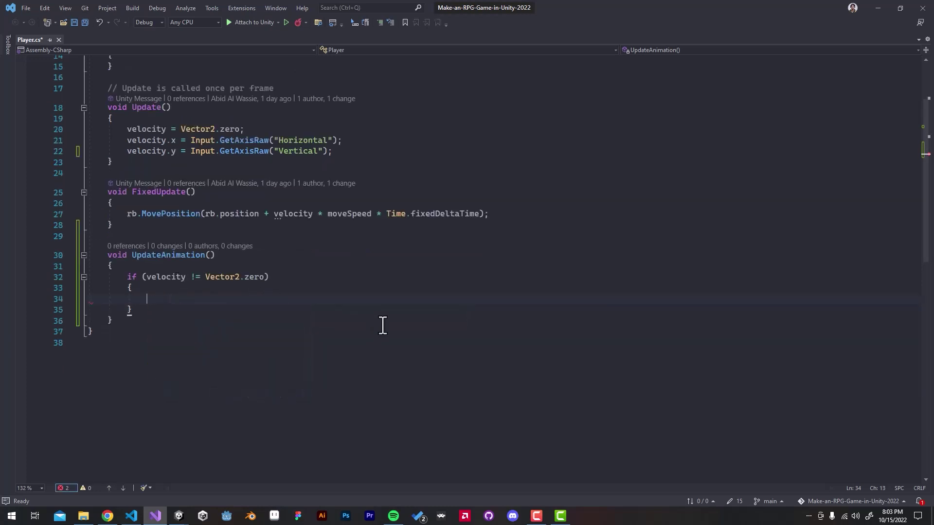
Declare a public Animator field named animator below the velocity field in the Player class.
scroll(383, 326, "up", 4)
left_click(463, 229)
left_click(375, 146)
key("Return")
key("Return")
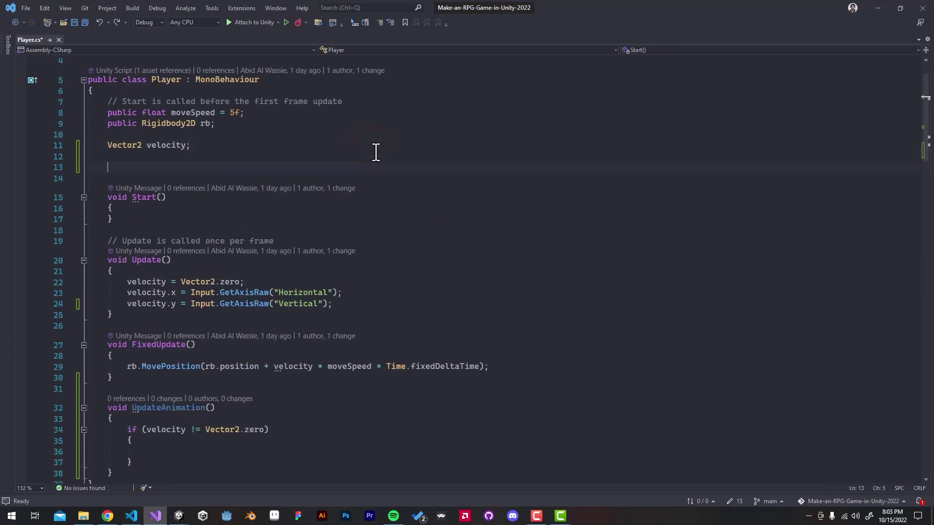
type("public anima")
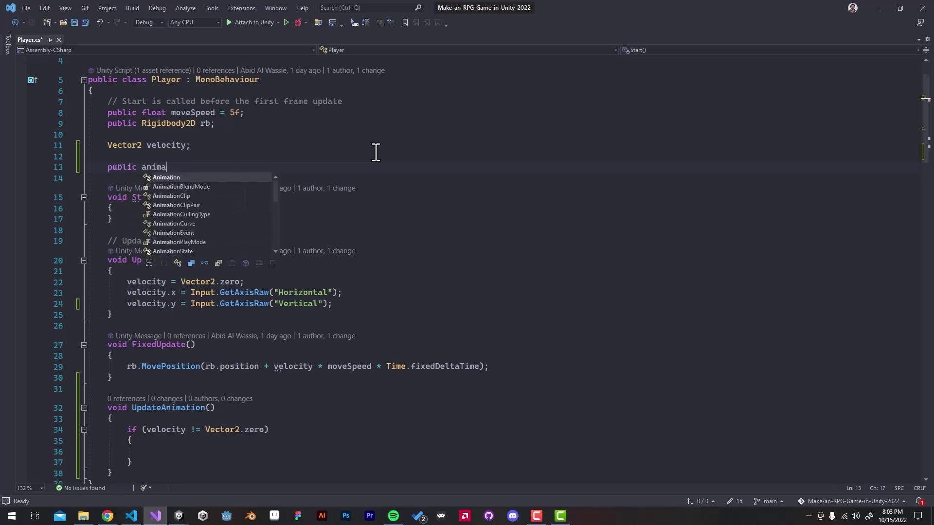
type("tor animator")
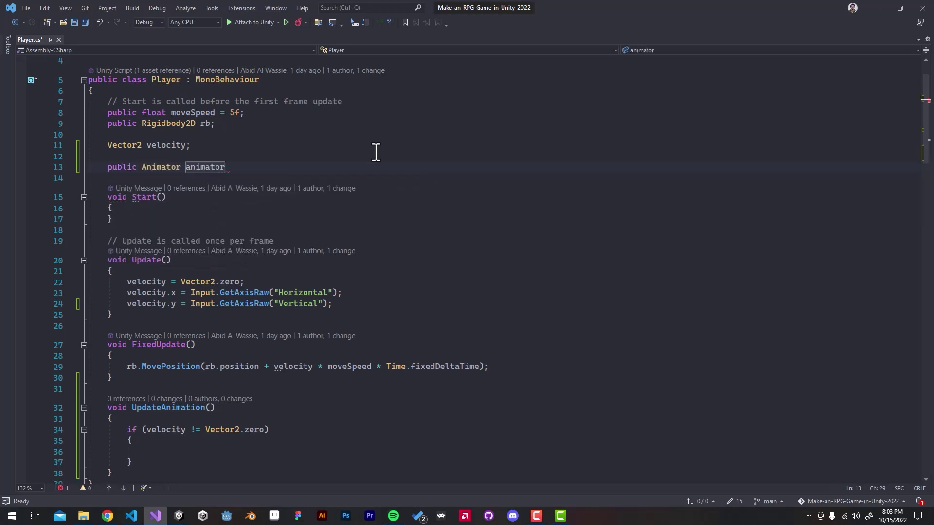
type(";")
Inside the if block of UpdateAnimation, add the statement animator.SetBool("Walking", true);.
scroll(361, 225, "down", 7)
left_click(329, 189)
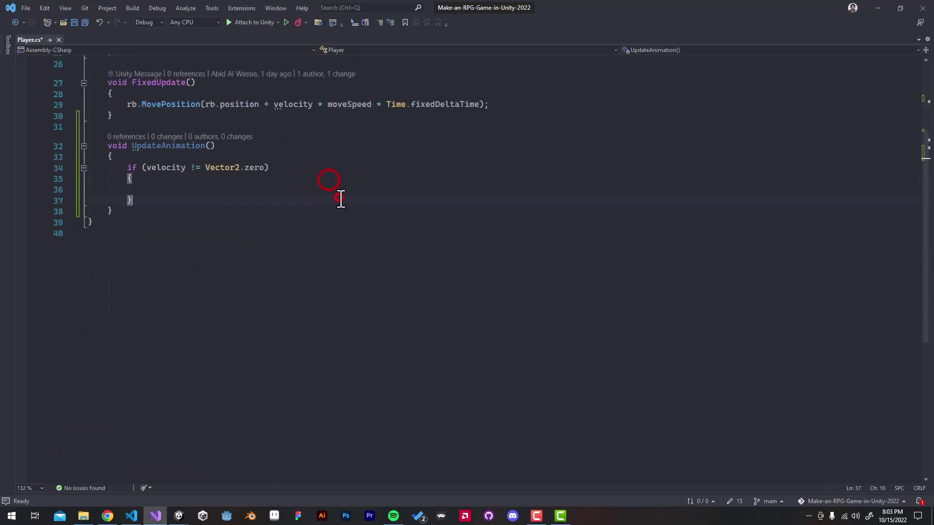
scroll(454, 236, "up", 2)
type("animator.set")
key("Down")
type("(")
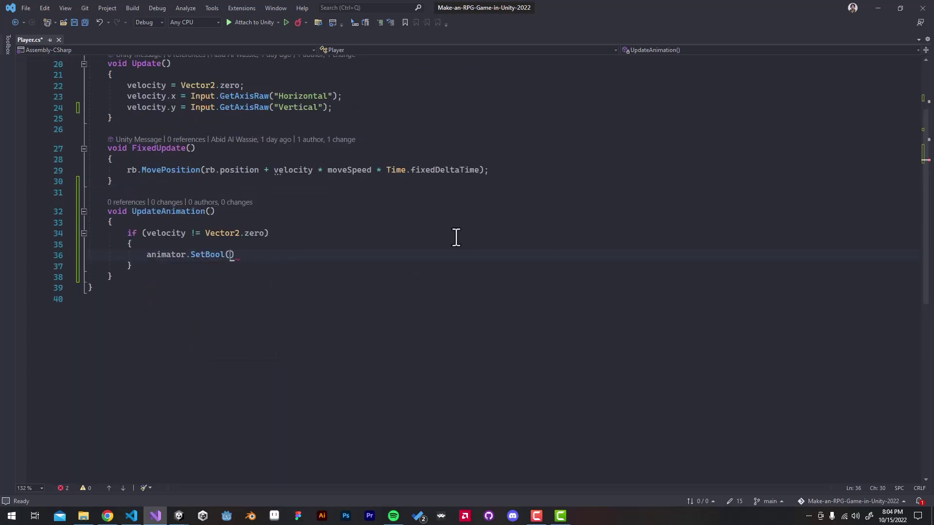
type("\"Walking\", true")
key("End")
Below the SetBool line, add the statement animator.SetFloat("Horizontal", velocity.x);.
key("Return")
type("animator.setf")
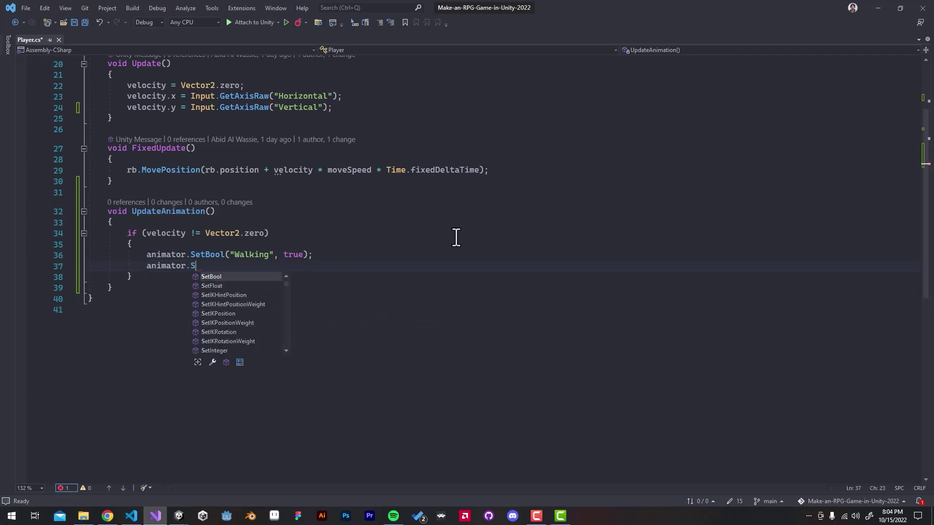
key("Tab")
type("();")
key("Left")
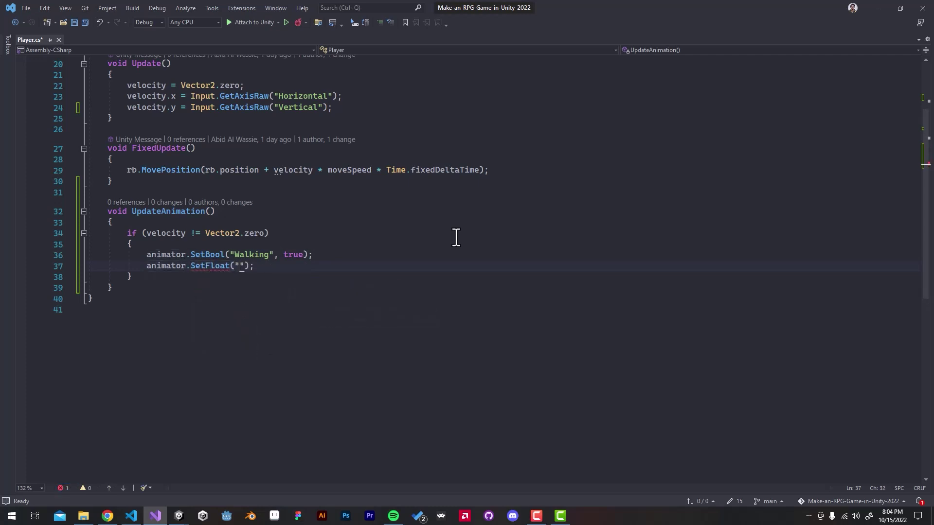
type("\"Horizontal\", velocity.x")
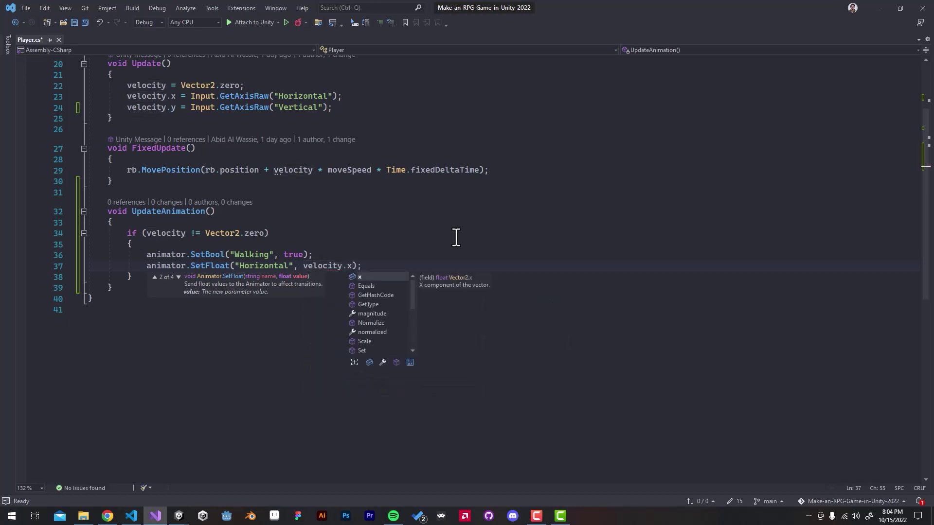
key("End")
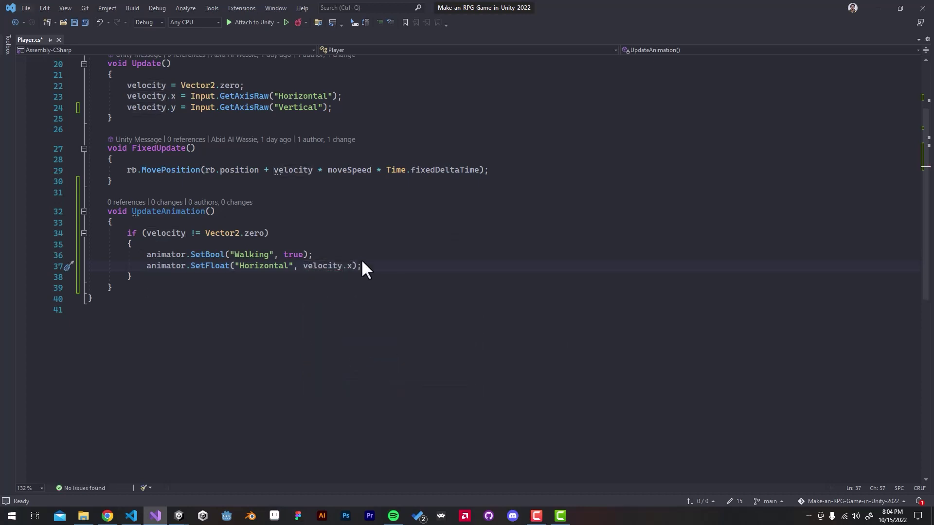
Duplicate the SetFloat line below itself and change the copy to animator.SetFloat("Vertical", velocity.y);.
left_click_drag(375, 265, 146, 266)
key("ctrl+c")
left_click(377, 266)
key("Return")
key("ctrl+v")
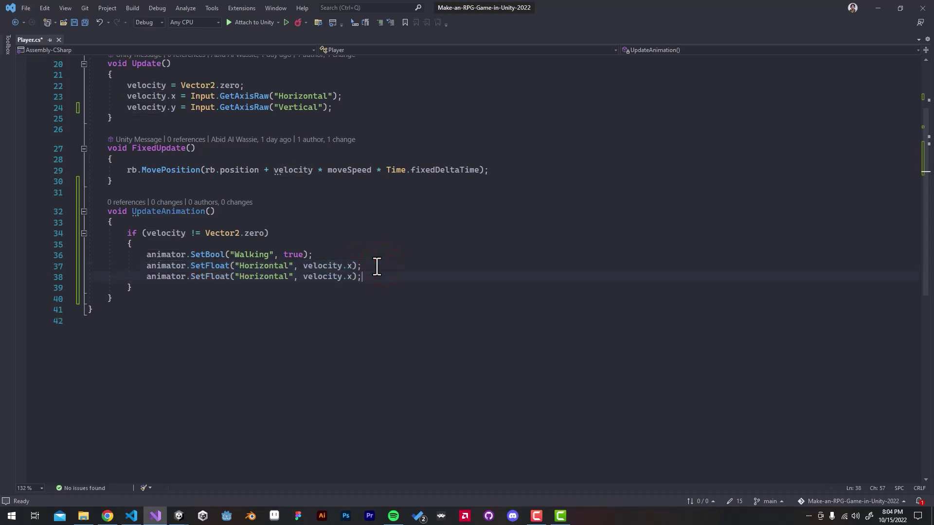
double_click(270, 276)
type("Vertical")
double_click(339, 276)
type("y")
left_click(388, 279)
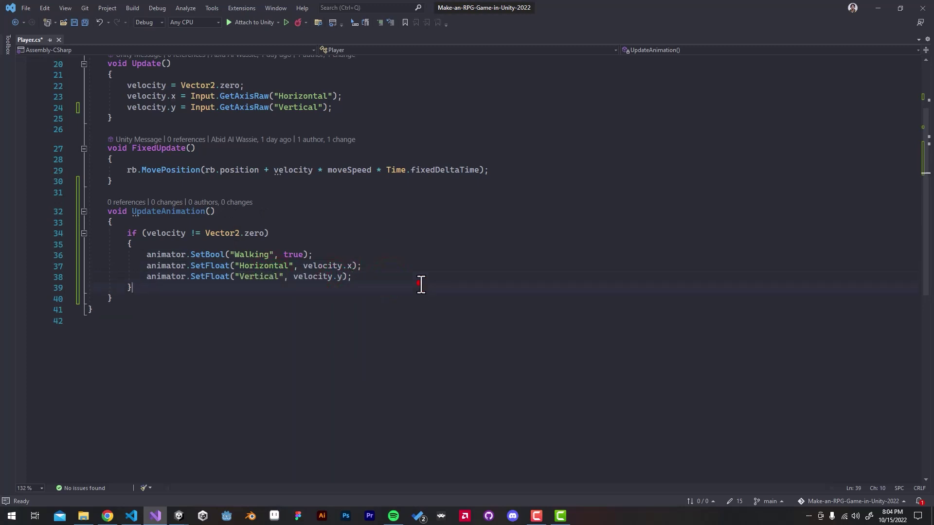
Add an else block to the velocity check that calls animator.SetBool("Walking", false);.
left_click(431, 287)
type("else {")
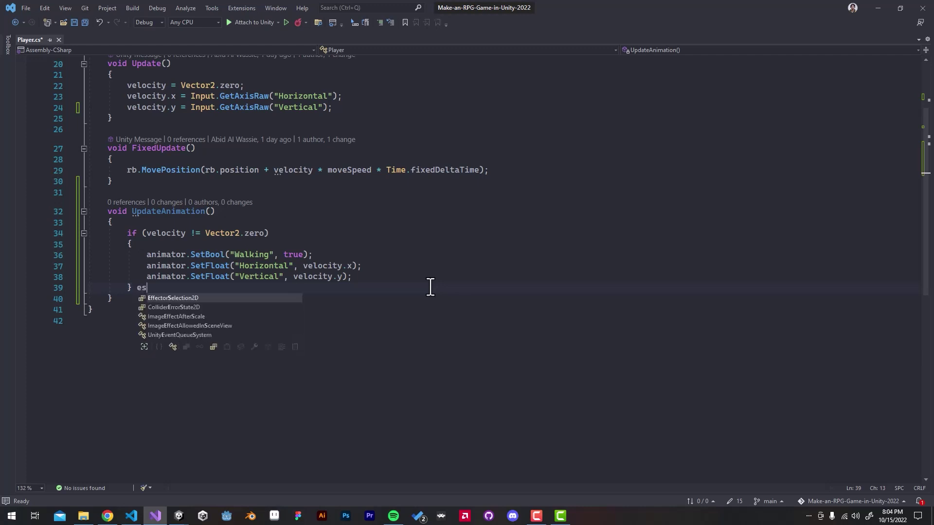
key("Return")
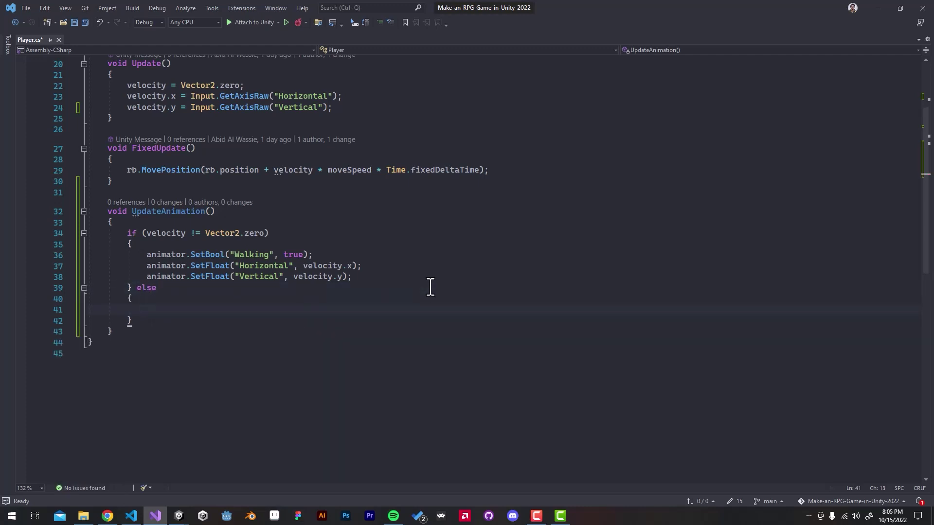
type("animator.")
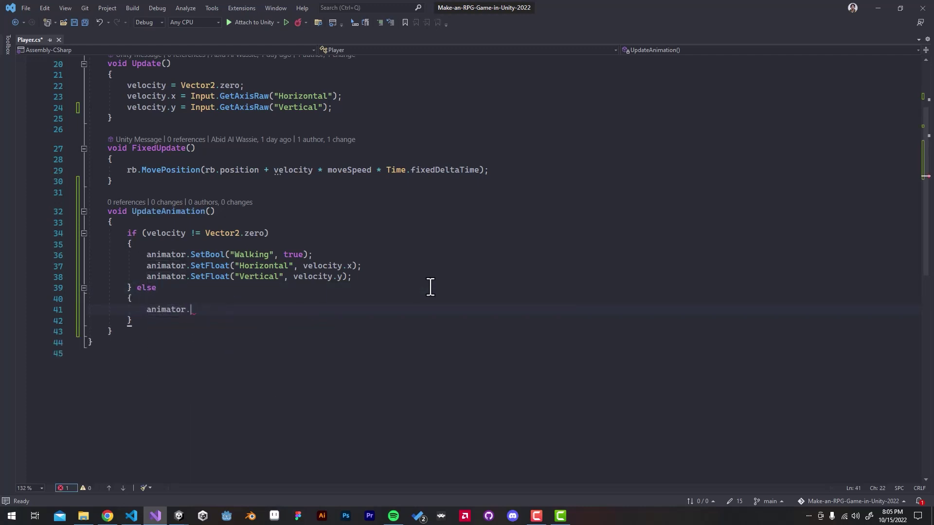
type("SetBool(\"Walking\", false")
left_click(422, 306)
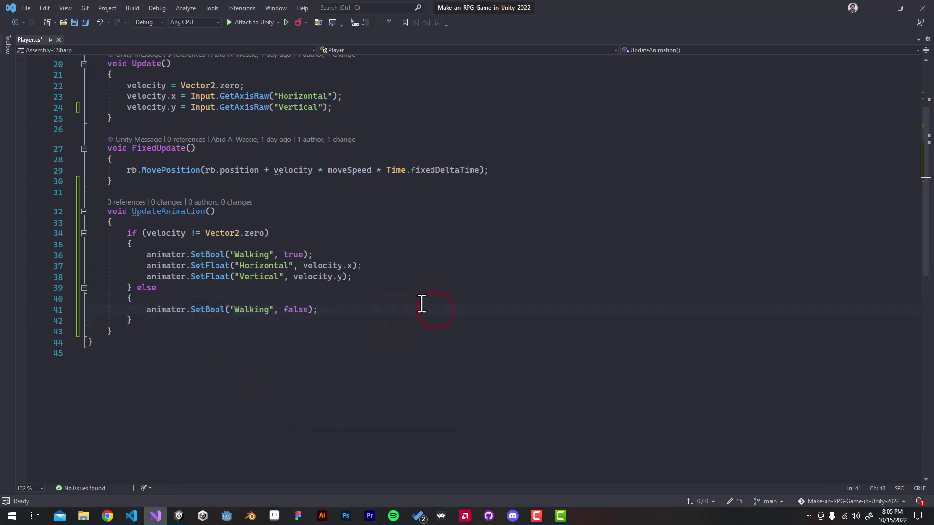
Add blank space below the UpdateAnimation method and cut the rb.MovePosition statement out of FixedUpdate.
left_click(423, 327)
key("Return")
key("Return")
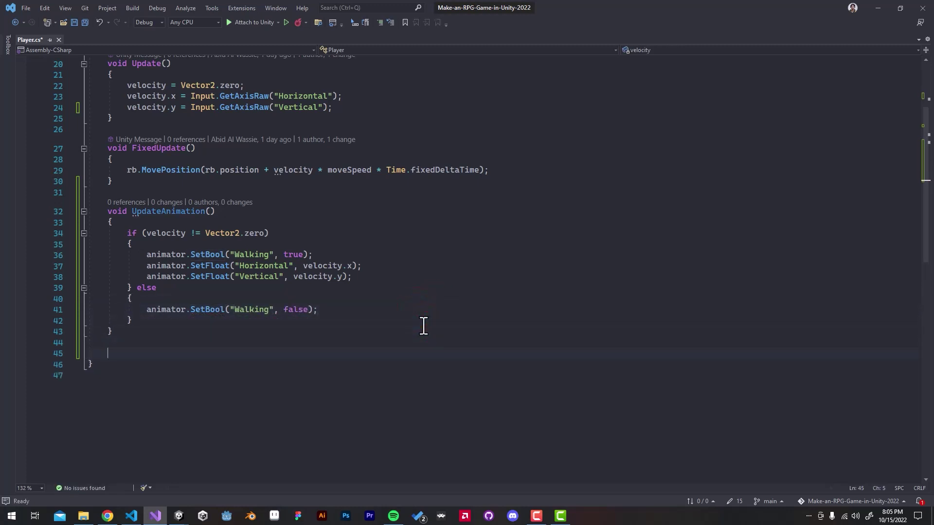
key("BackSpace")
scroll(423, 327, "up", 3)
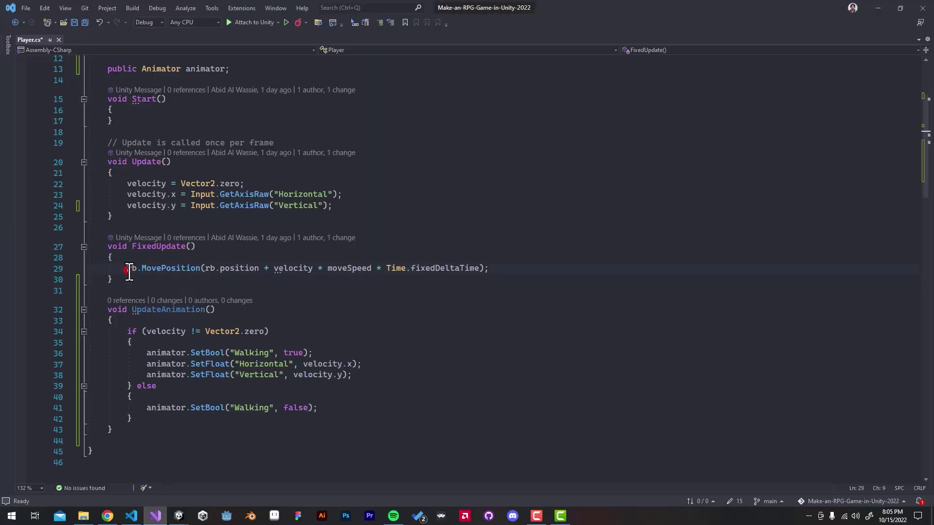
left_click_drag(127, 268, 526, 270)
key("ctrl+x")
Add a method void UpdateMovement() below UpdateAnimation and paste the cut rb.MovePosition statement into its body.
scroll(373, 356, "down", 2)
left_click(323, 372)
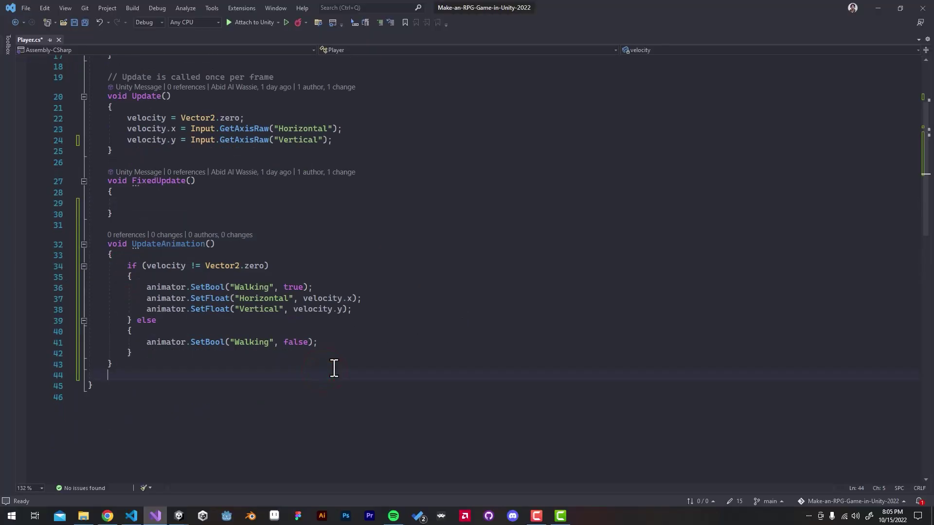
key("Return")
type("void UpdateM")
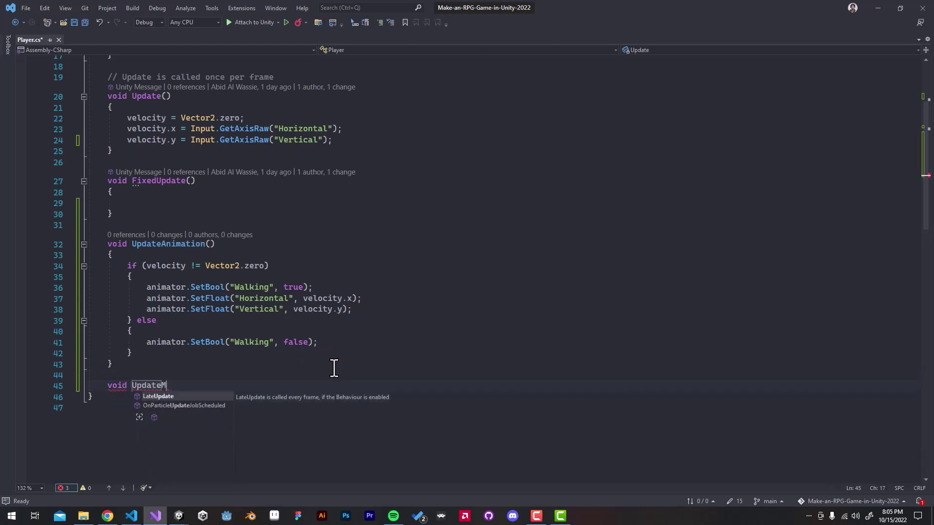
type("ovement()")
key("Return")
type("{")
key("Return")
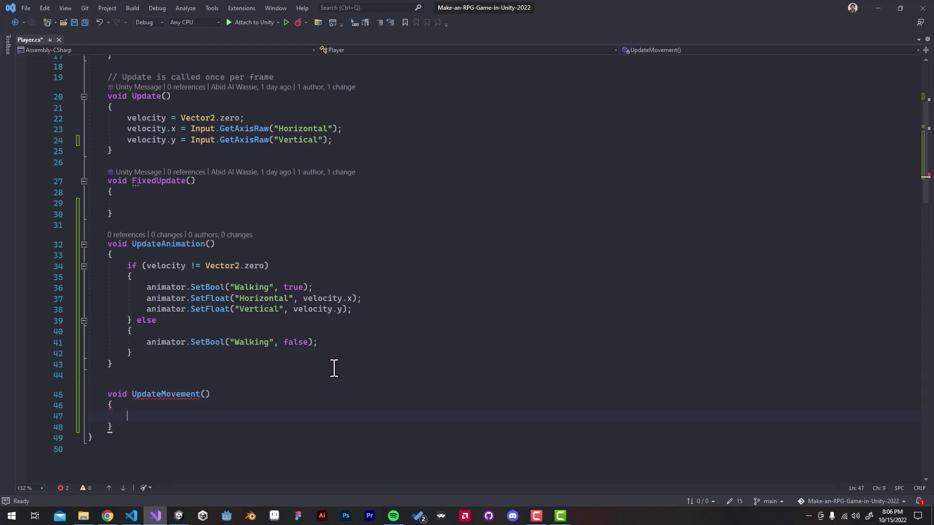
type("rb.MovePosition(rb.position + velocity * moveSpeed * Time.fixedDeltaTime);")
Delete the empty FixedUpdate method and the leftover blank lines above UpdateAnimation.
scroll(322, 393, "down", 3)
scroll(283, 237, "up", 2)
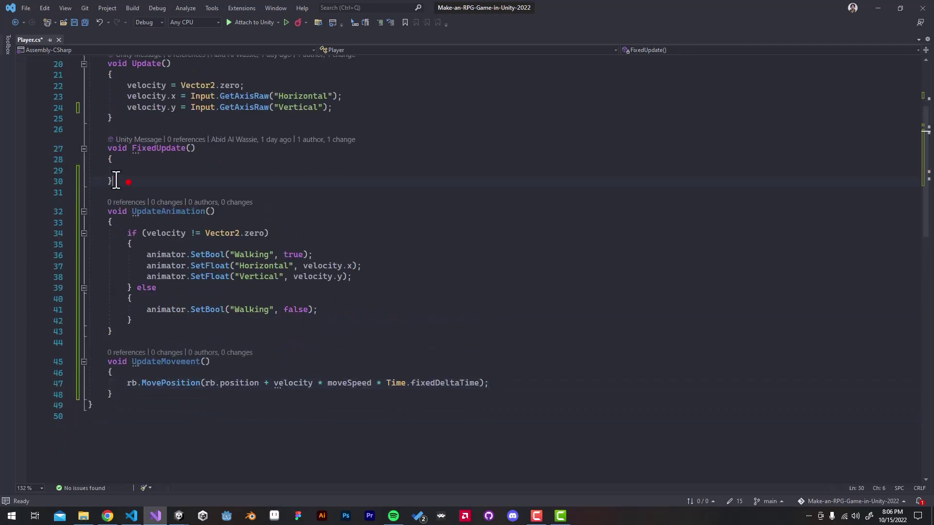
left_click_drag(115, 182, 68, 153)
key("BackSpace")
key("BackSpace")
scroll(192, 210, "up", 3)
key("BackSpace")
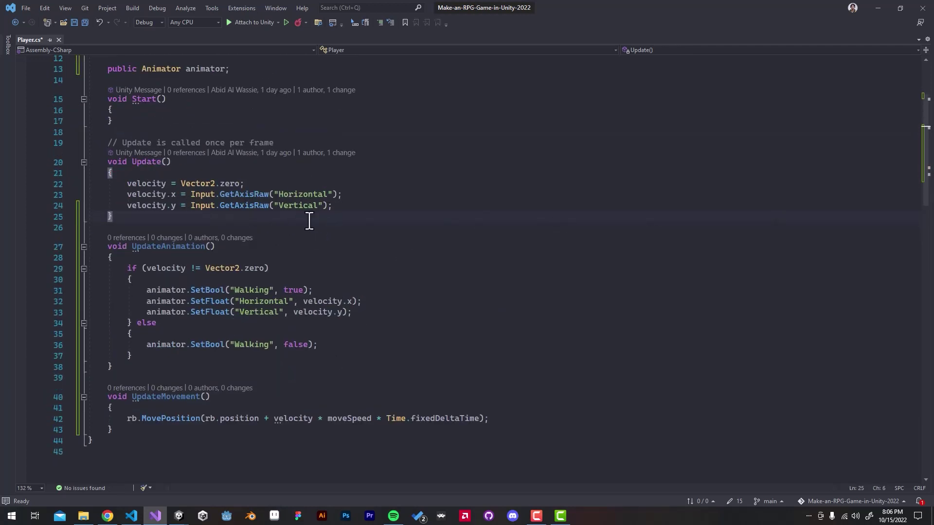
Call UpdateAnimation(); at the end of the Update method, set off by a blank line, and save the script.
left_click_drag(225, 246, 133, 246)
left_click(398, 196)
key("Return")
key("Return")
key("ctrl+v")
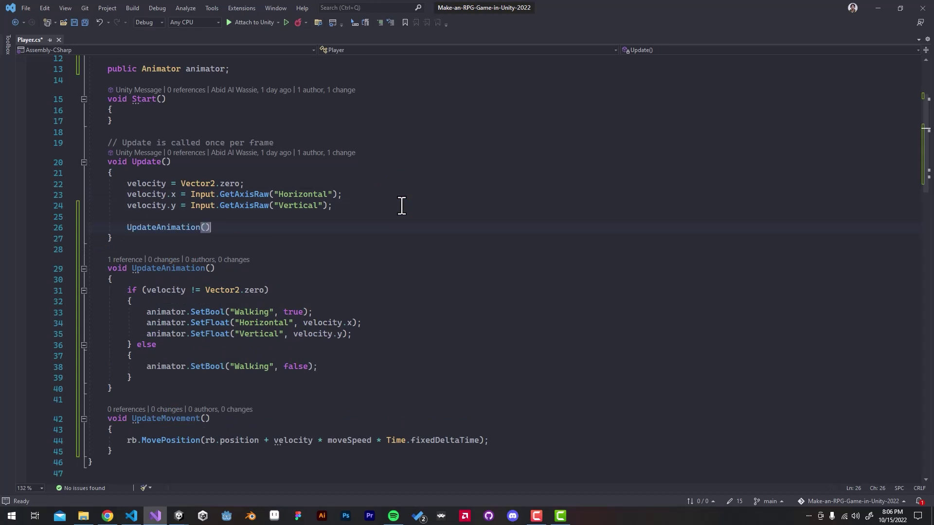
key("ctrl+s")
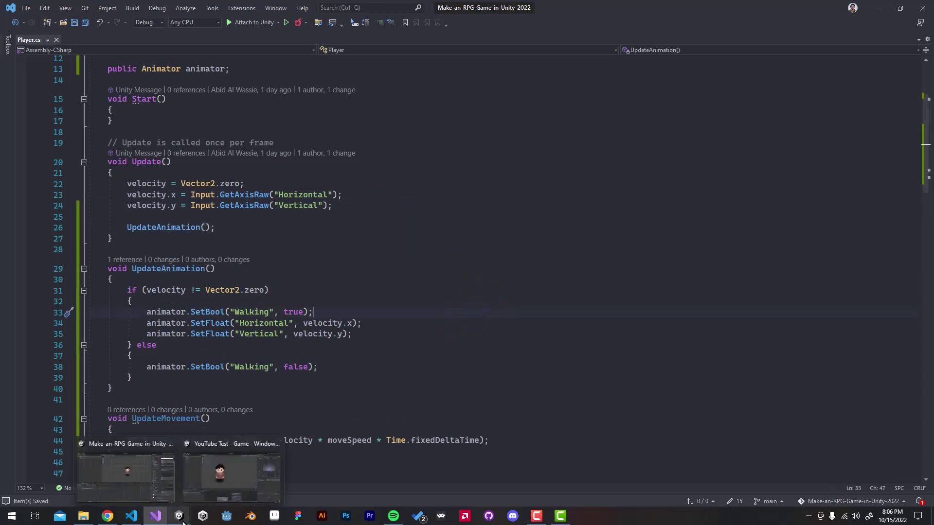
Switch to Unity and test the Player in Play mode, stopping the game after a brief run.
left_click(179, 516)
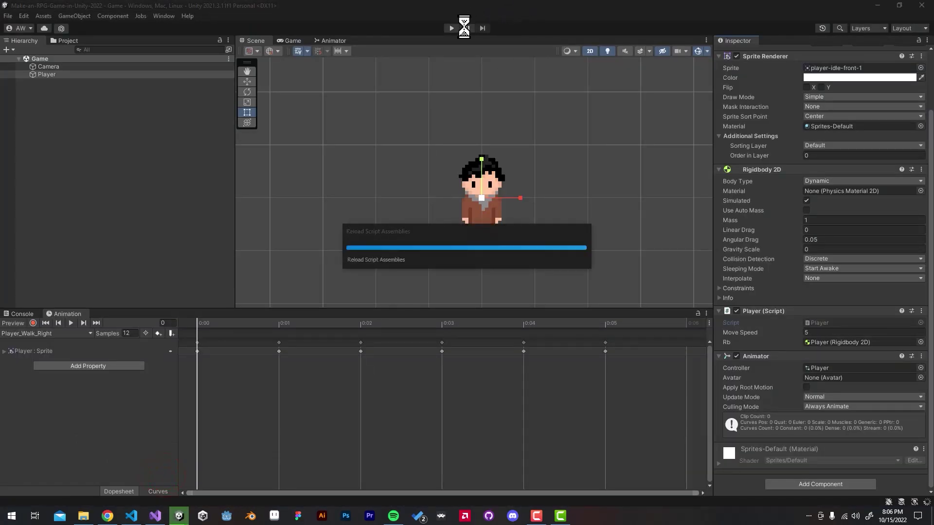
key("r")
scroll(444, 184, "down", 2)
scroll(445, 184, "up", 1)
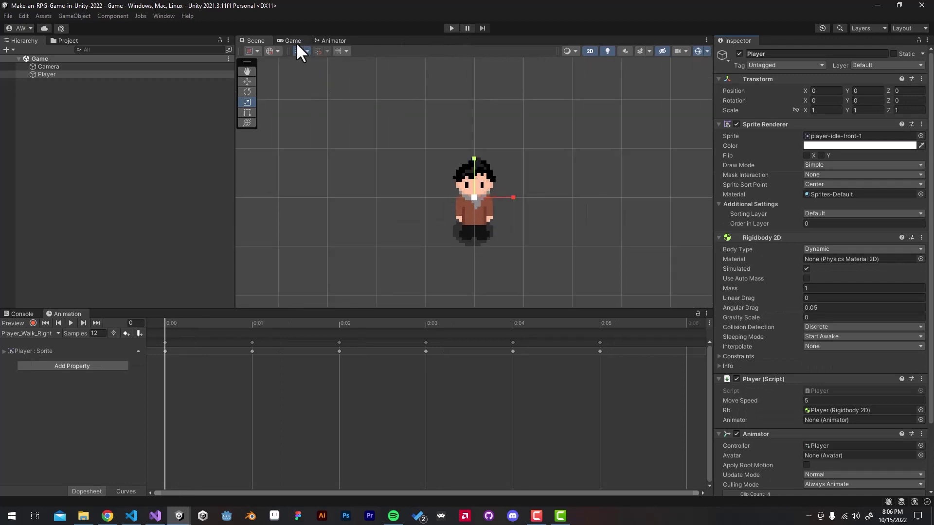
left_click(327, 40)
left_click(256, 40)
left_click(452, 28)
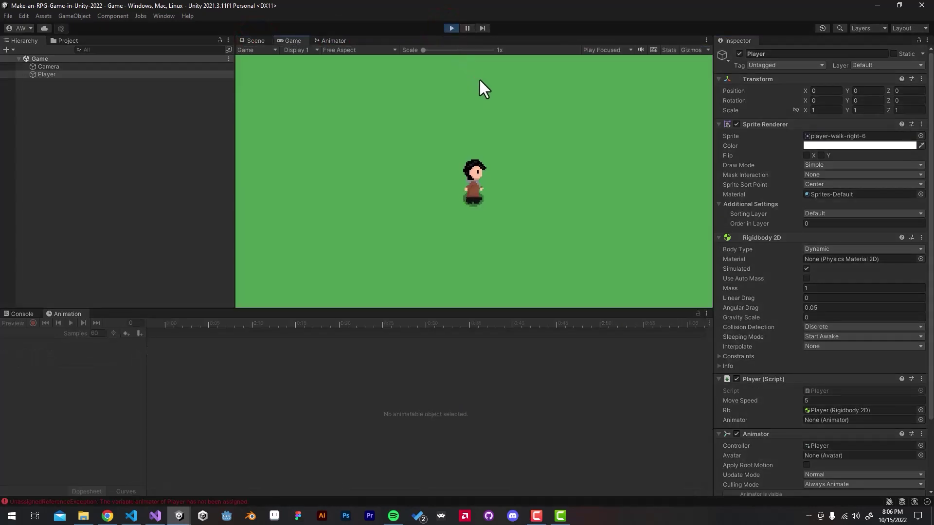
left_click(476, 118)
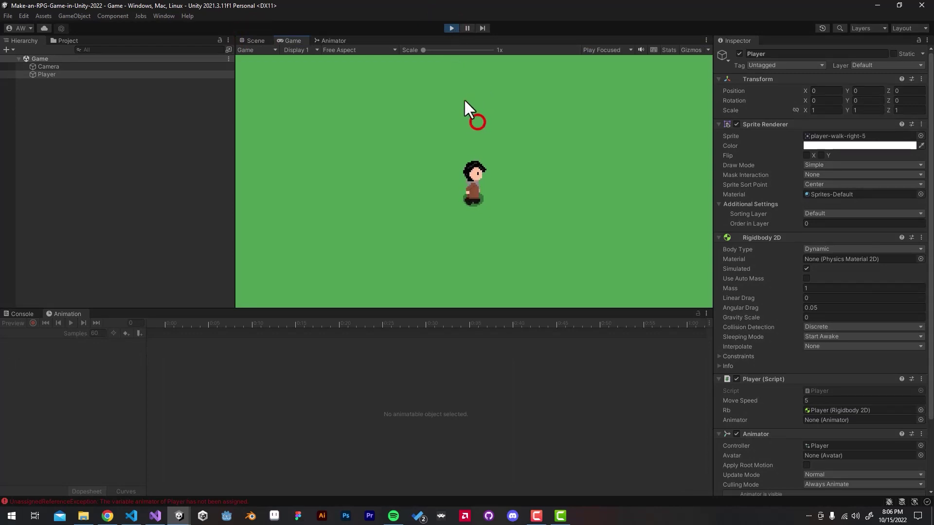
left_click(452, 28)
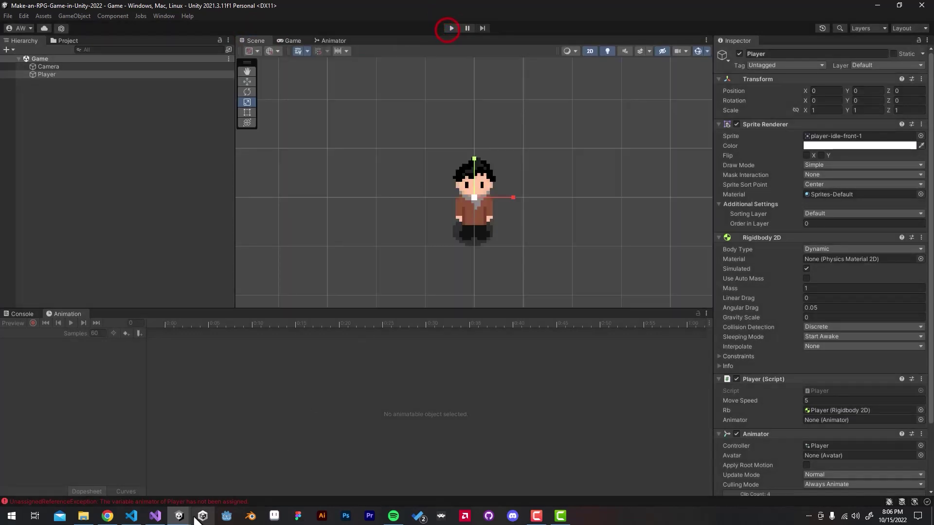
Open the console error and assign the Player's Animator component to the Animator field of its Player script.
left_click(153, 501)
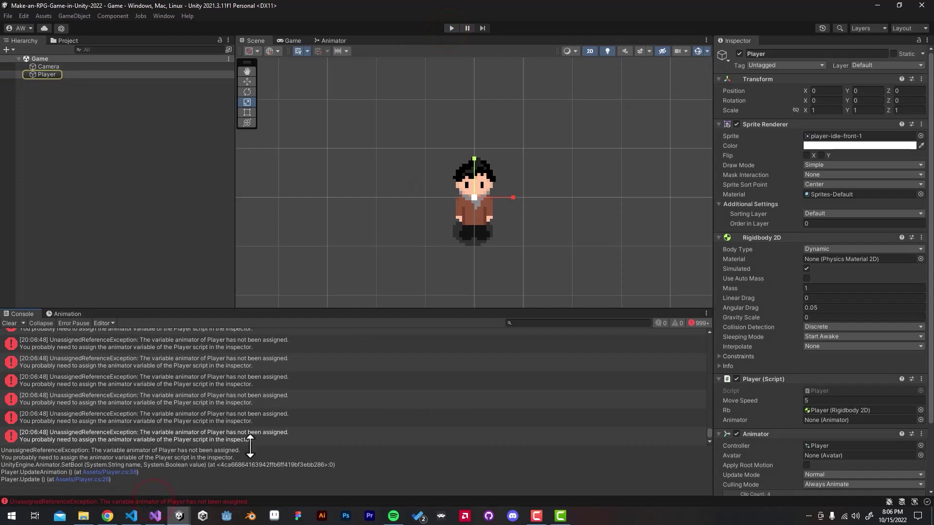
left_click(48, 74)
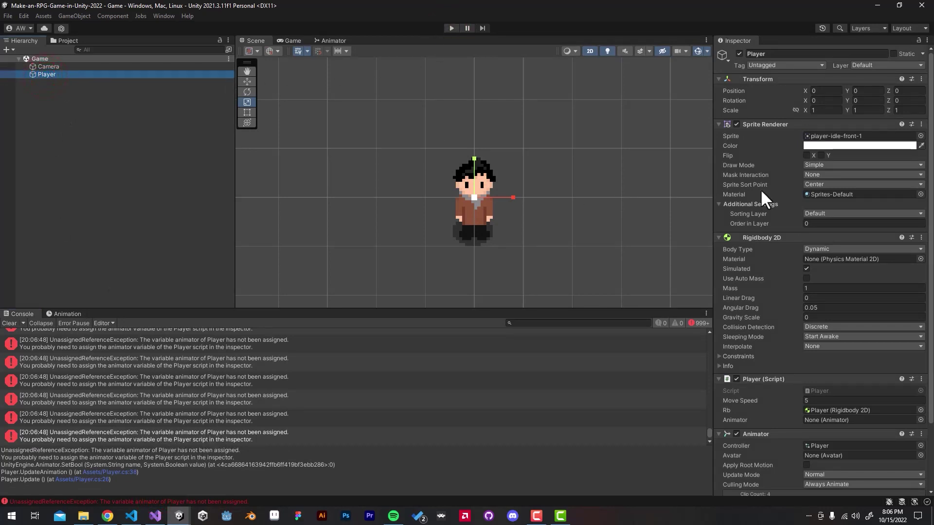
scroll(764, 187, "down", 3)
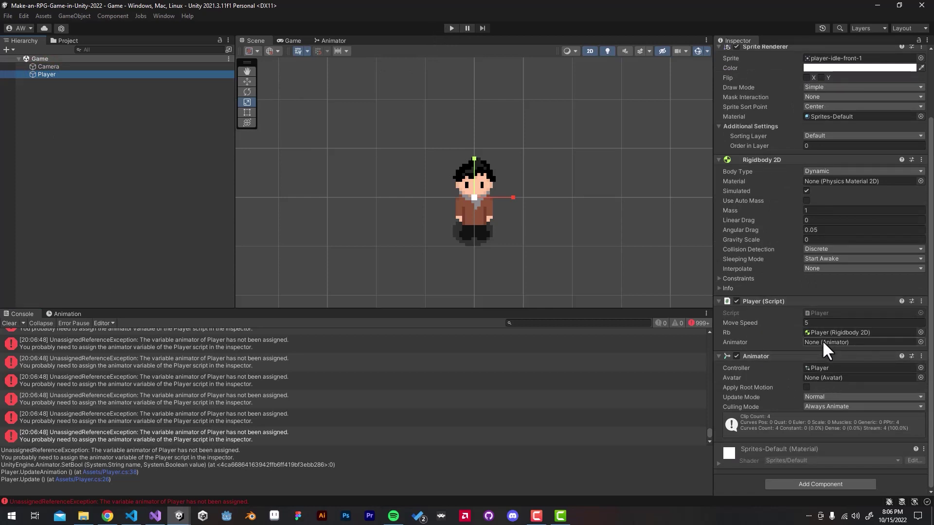
left_click_drag(756, 356, 844, 340)
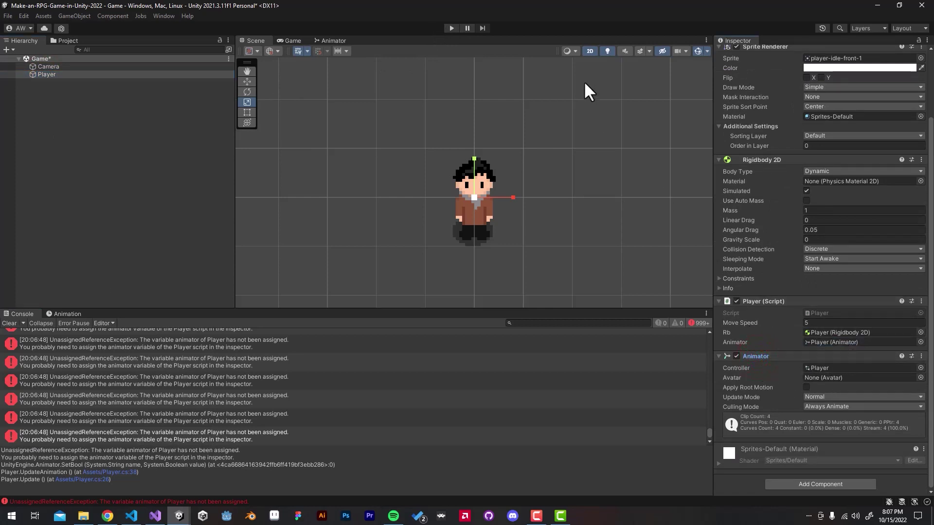
Test the Player in Play mode by walking it left, up and down several times, and stop the game.
left_click(451, 28)
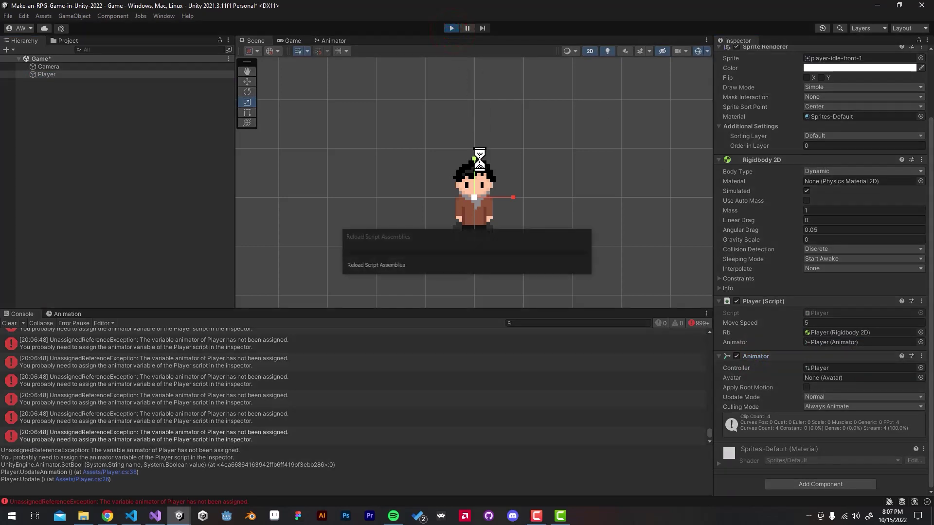
key("a")
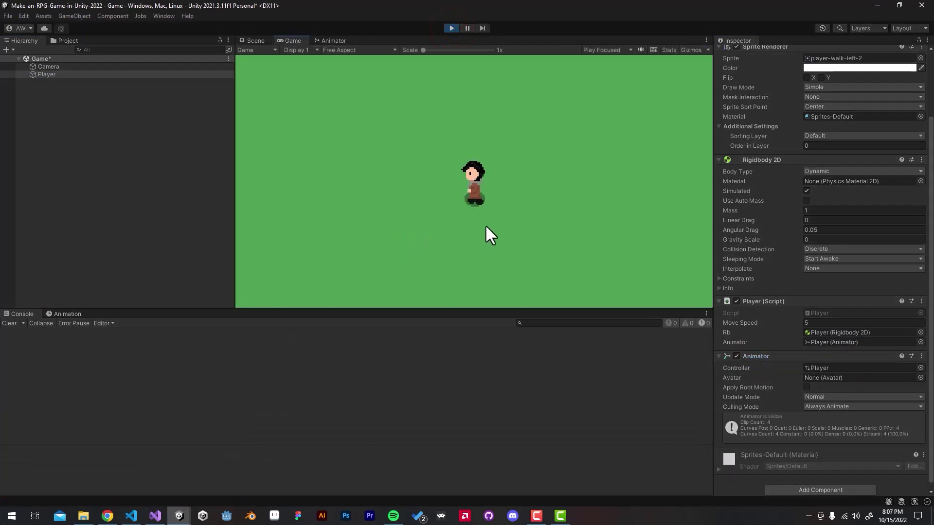
key("w")
key("s")
key("a")
key("w")
key("s")
key("a")
left_click(451, 27)
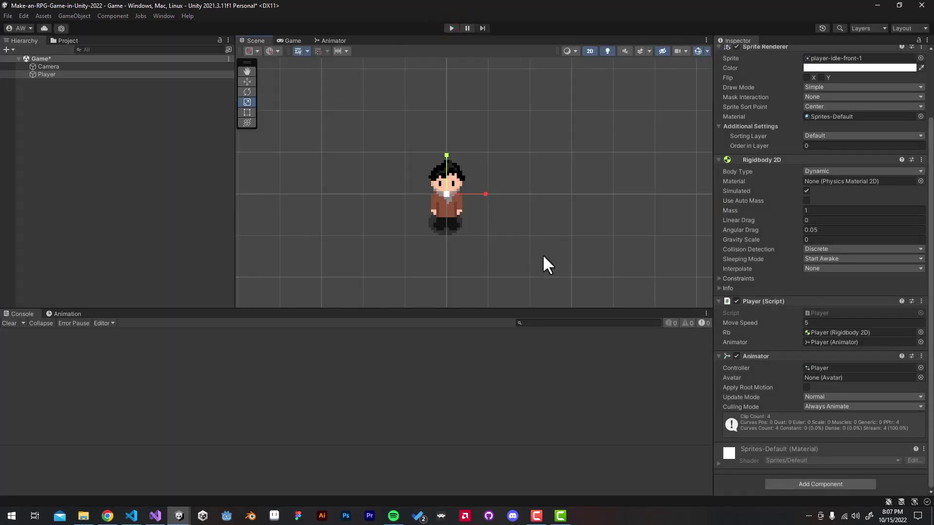
Create a new animation clip for the Player named Player_Idle_Front in the Animations folder.
left_click(61, 314)
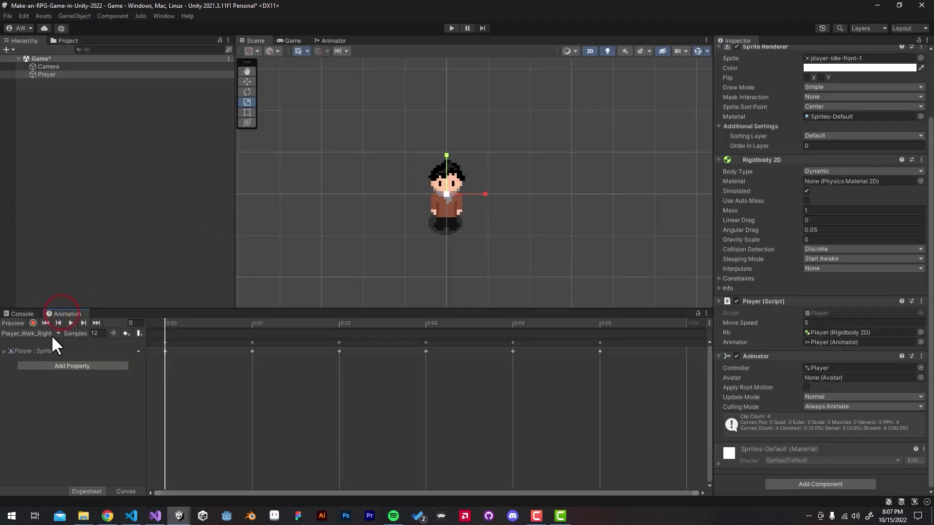
left_click(47, 334)
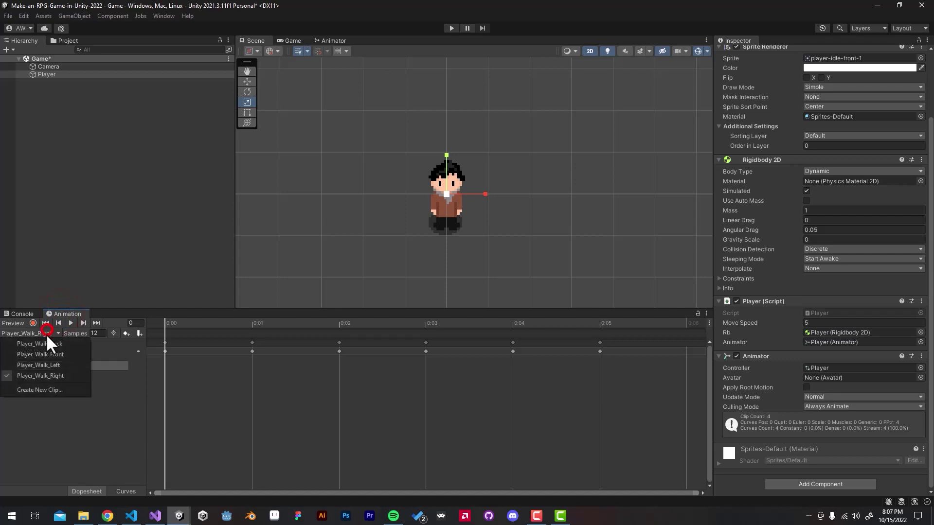
left_click(57, 390)
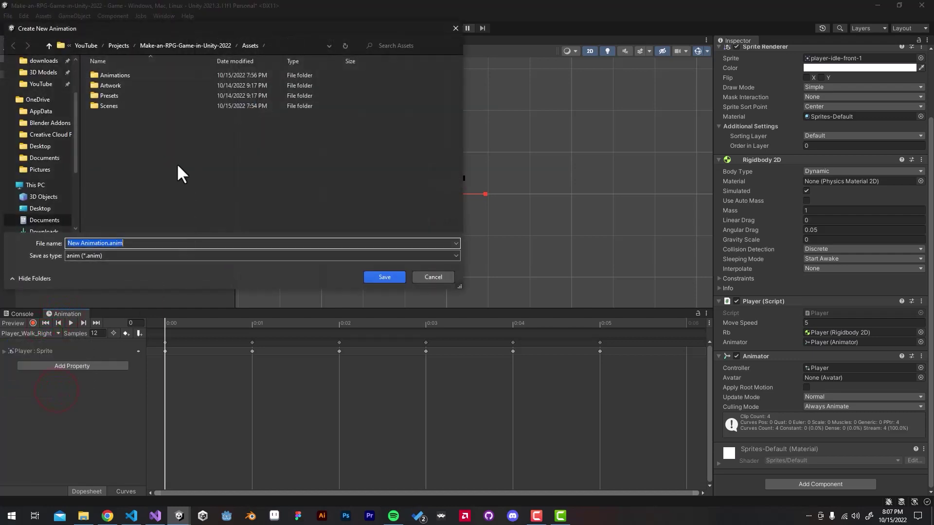
double_click(164, 74)
left_click(169, 174)
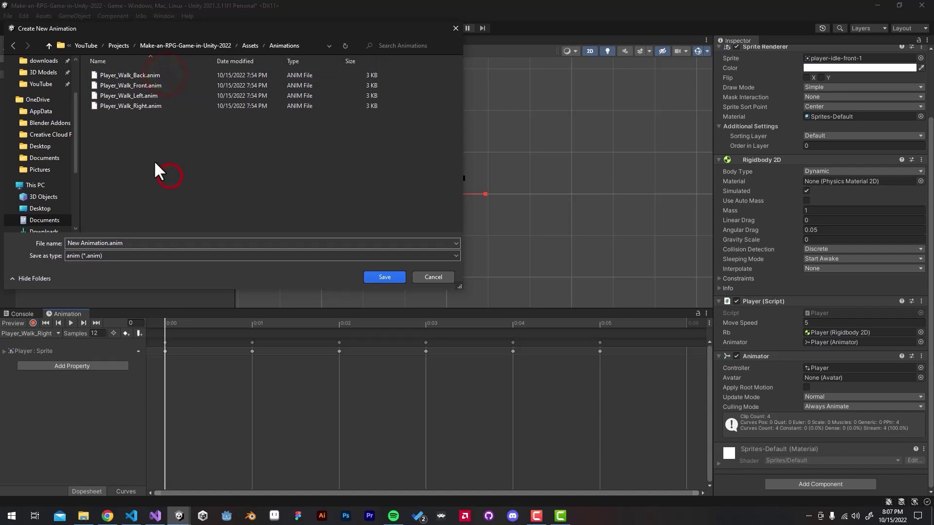
left_click(107, 243)
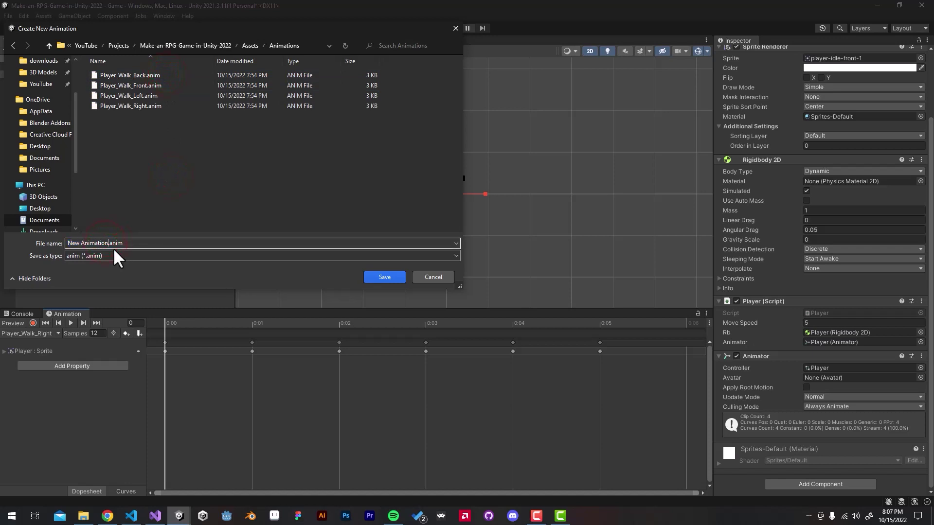
key("shift+Home")
type("Playe")
left_click(384, 277)
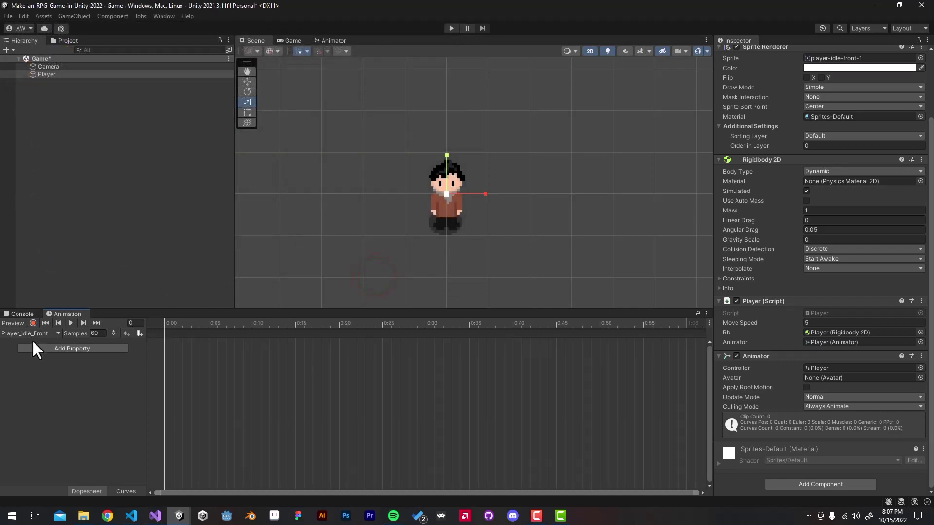
Add the six player-idle-front sprites from Artwork/Player/idle to the Player_Idle_Front clip and set its samples to 12.
left_click(66, 40)
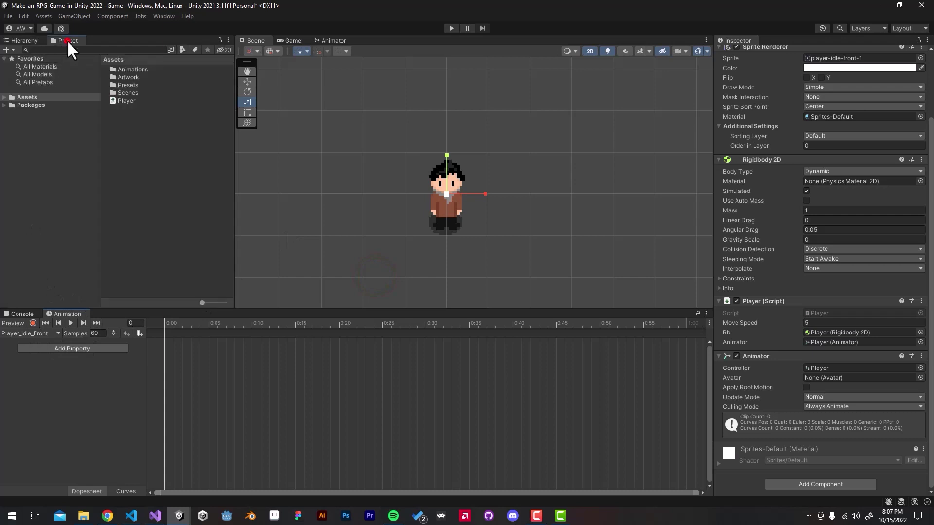
left_click(141, 77)
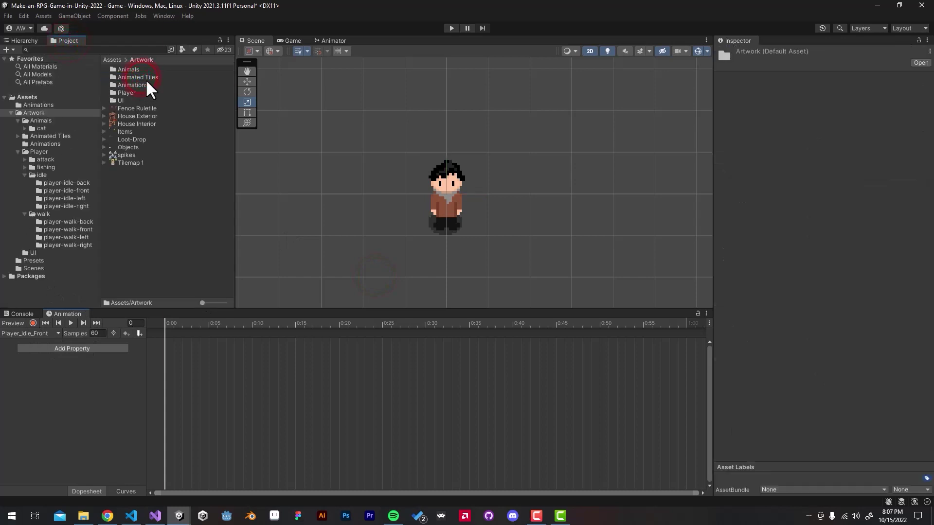
double_click(145, 92)
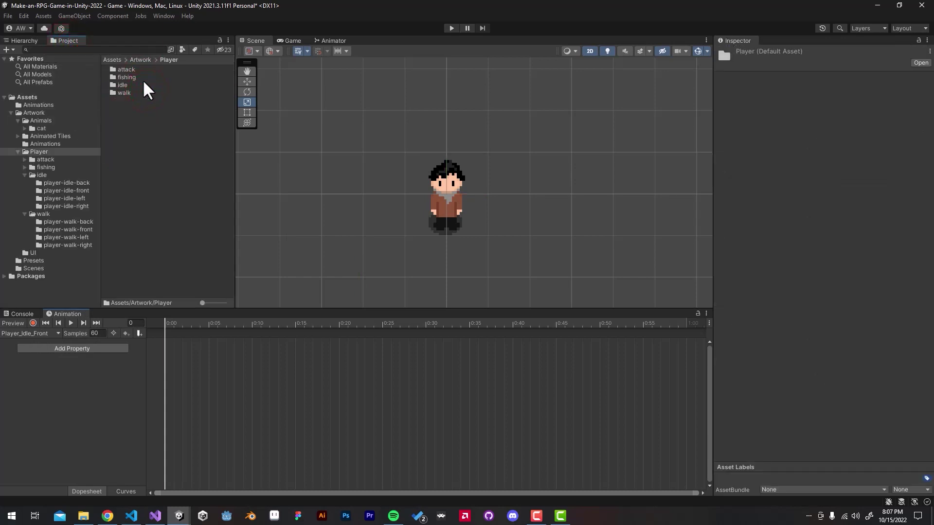
double_click(141, 84)
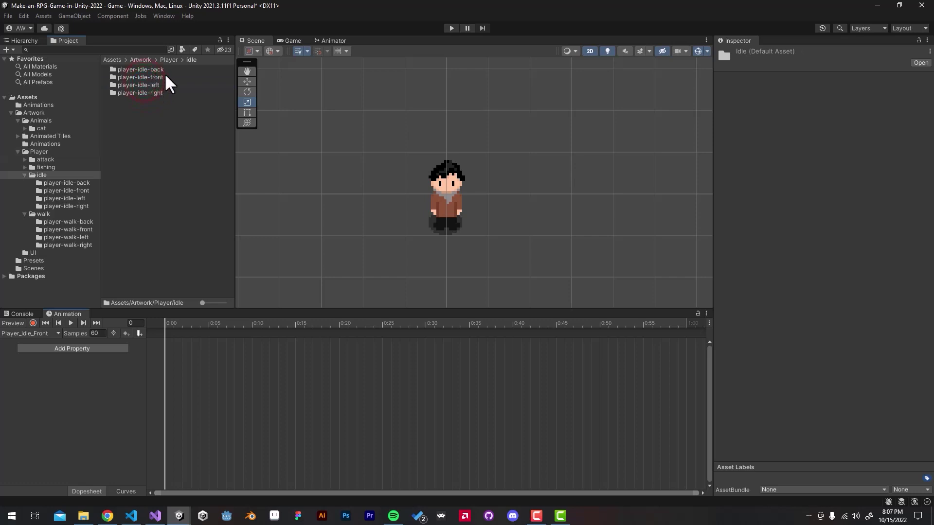
double_click(166, 76)
left_click_drag(165, 73, 176, 346)
key("Return")
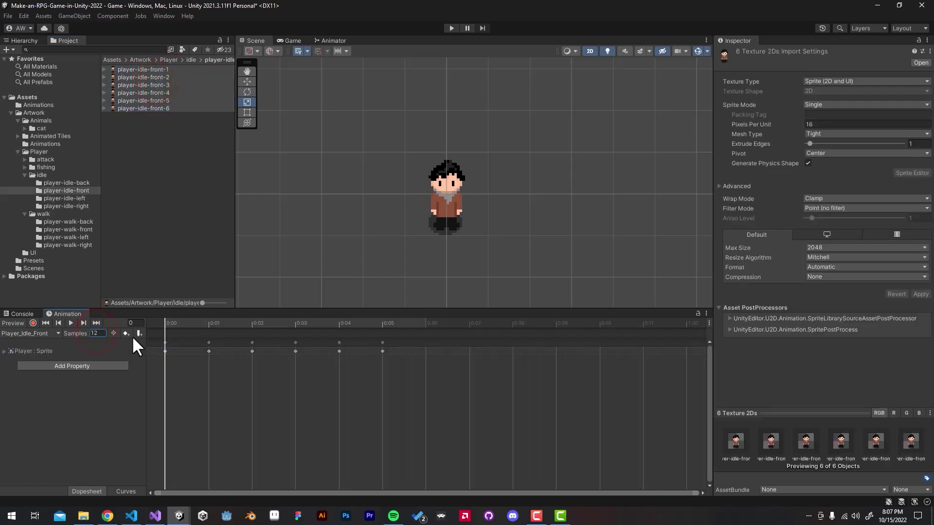
Start another new clip in the Animations folder, taking Player_Idle_Front.anim as the basis for its file name.
left_click(104, 390)
left_click(42, 333)
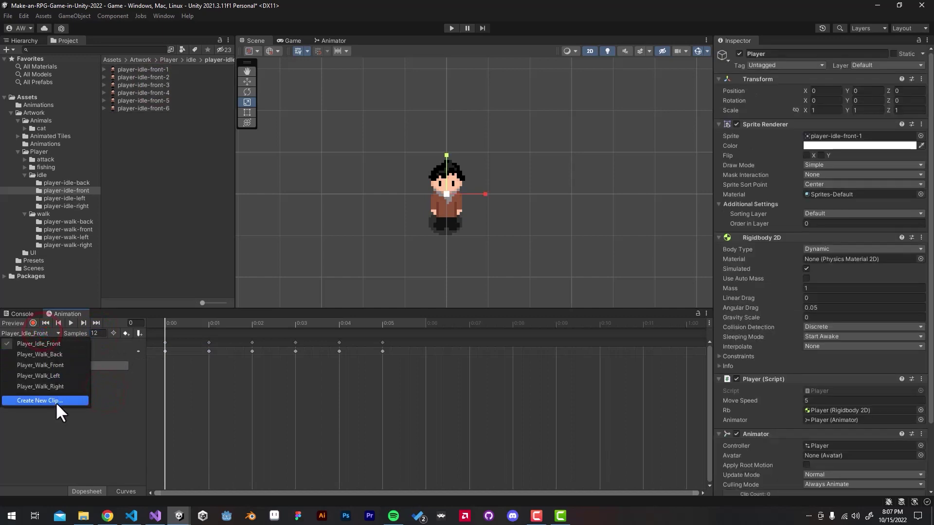
left_click(55, 402)
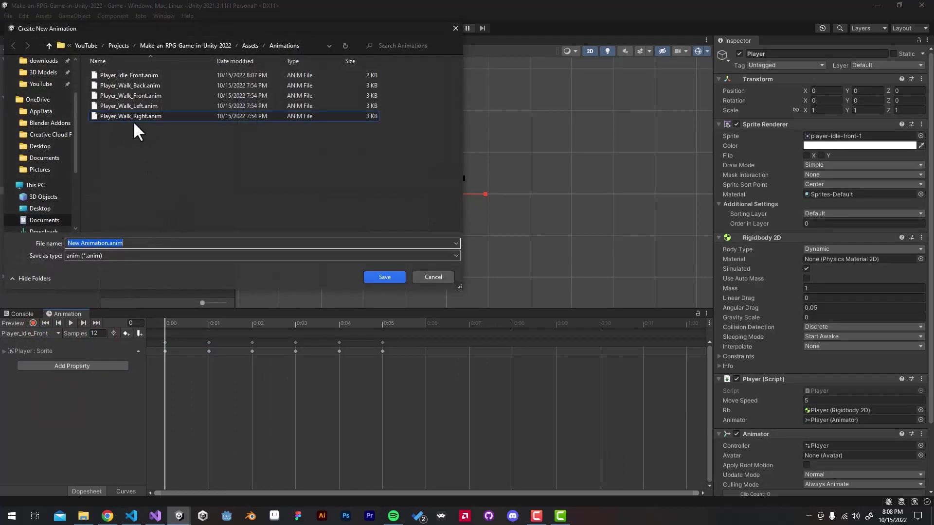
left_click(161, 76)
left_click(100, 244)
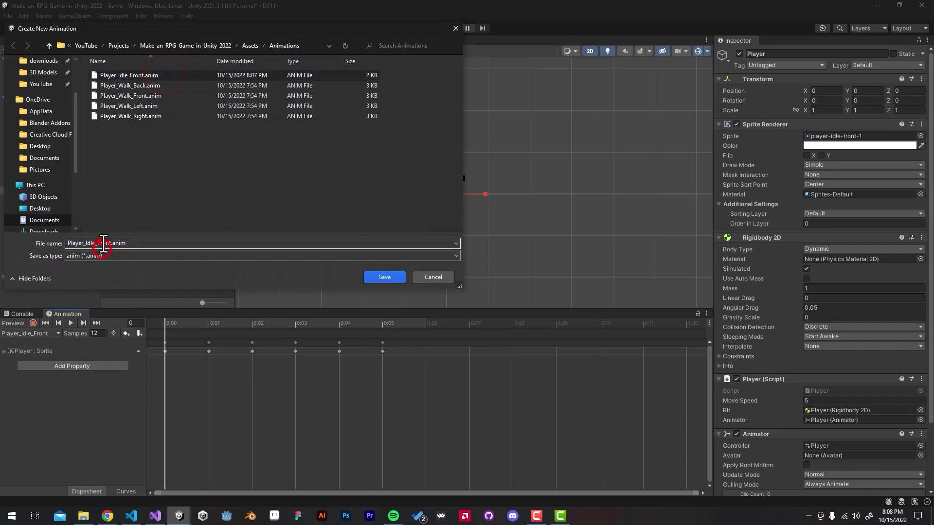
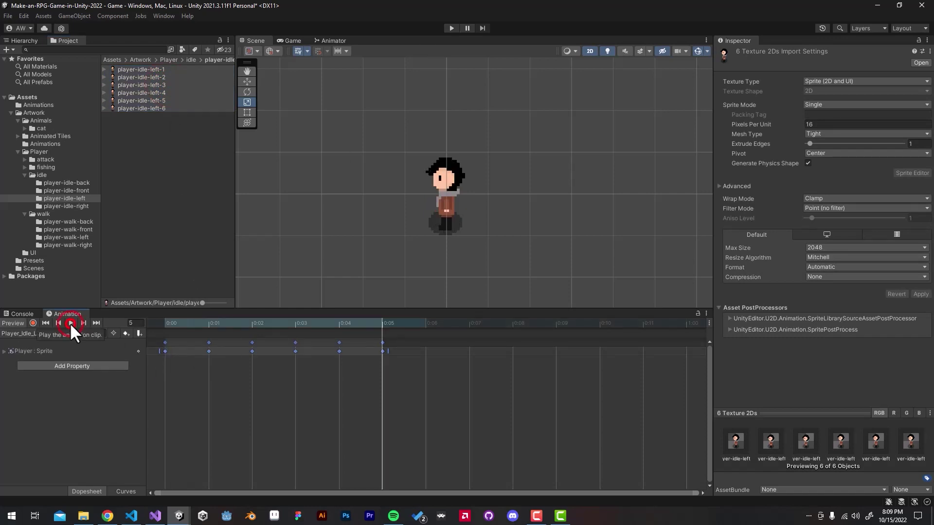
Delete the loose Player_Idle clip states from the Animator's Base Layer, keeping the Movement state.
scroll(471, 209, "up", 2)
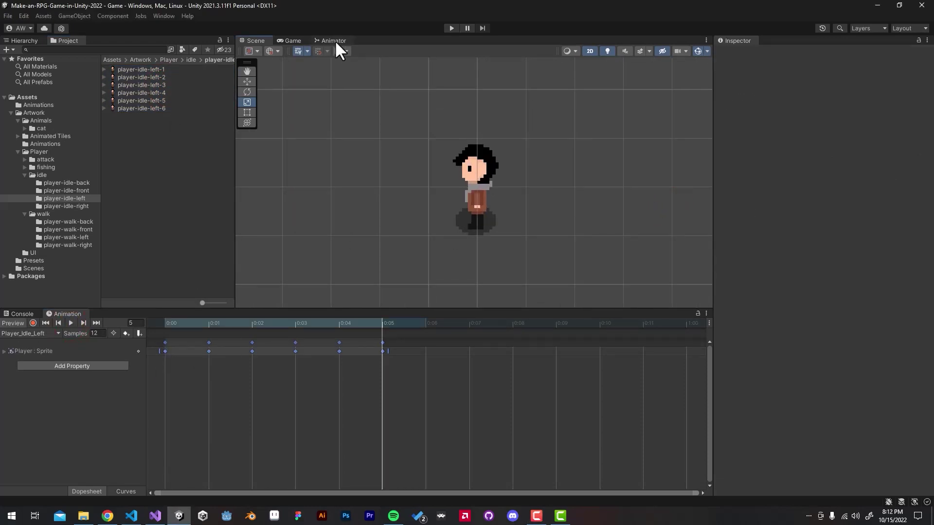
left_click(334, 41)
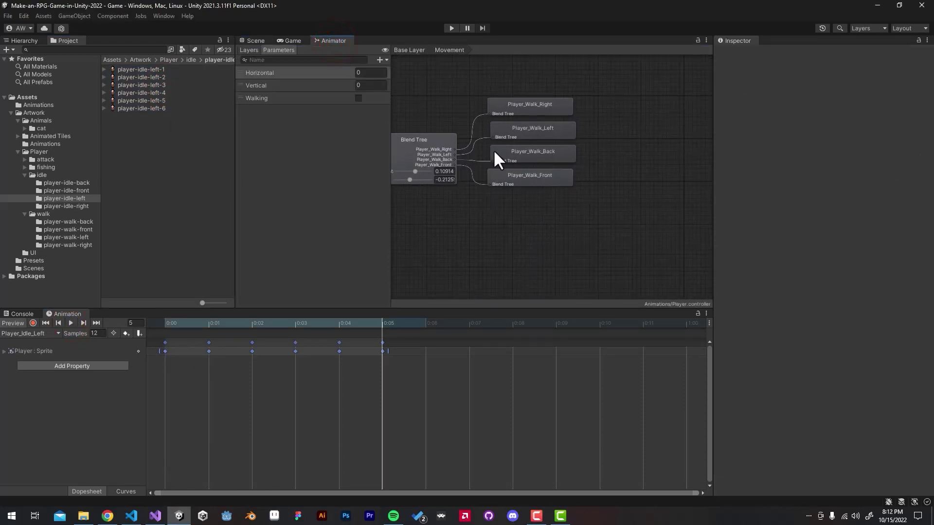
left_click(416, 49)
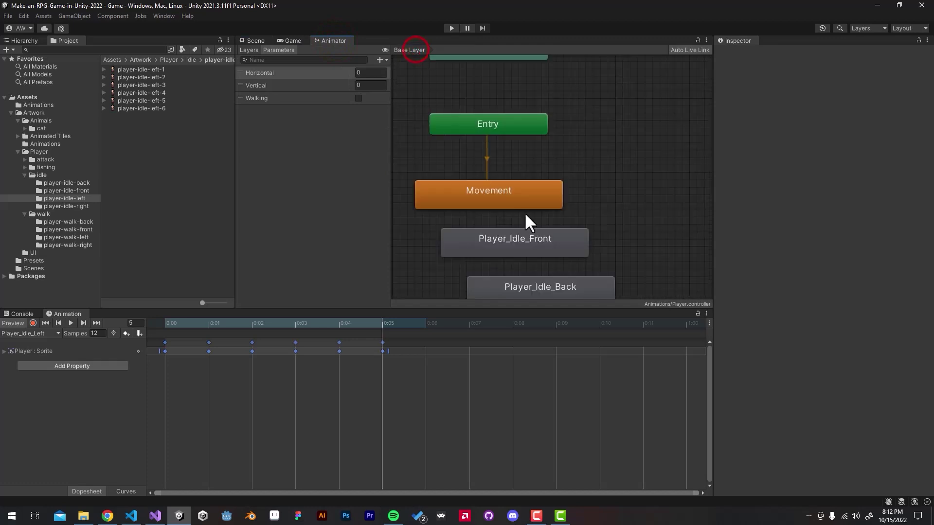
scroll(540, 233, "up", 4)
scroll(540, 229, "down", 3)
left_click_drag(546, 267, 511, 173)
key("Delete")
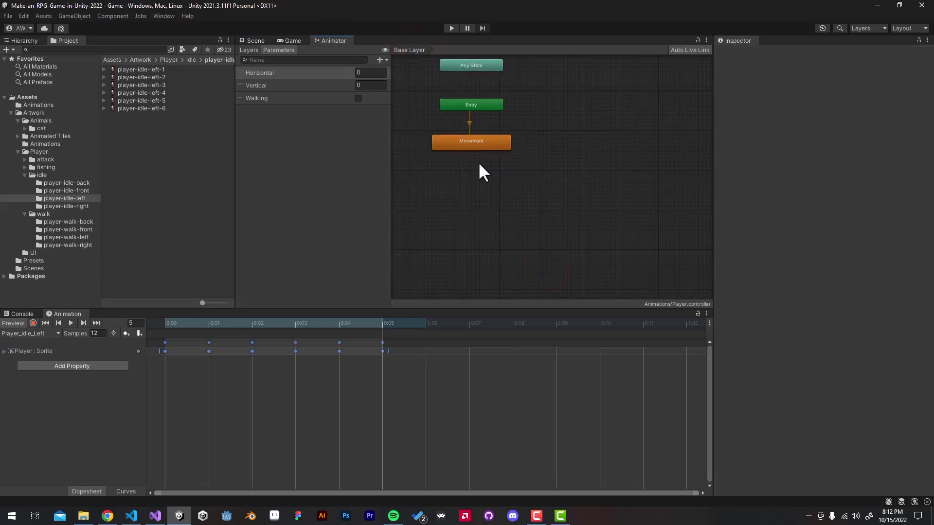
Create a new blend tree state beside Movement in the Base Layer and name it Idle.
scroll(467, 163, "up", 5)
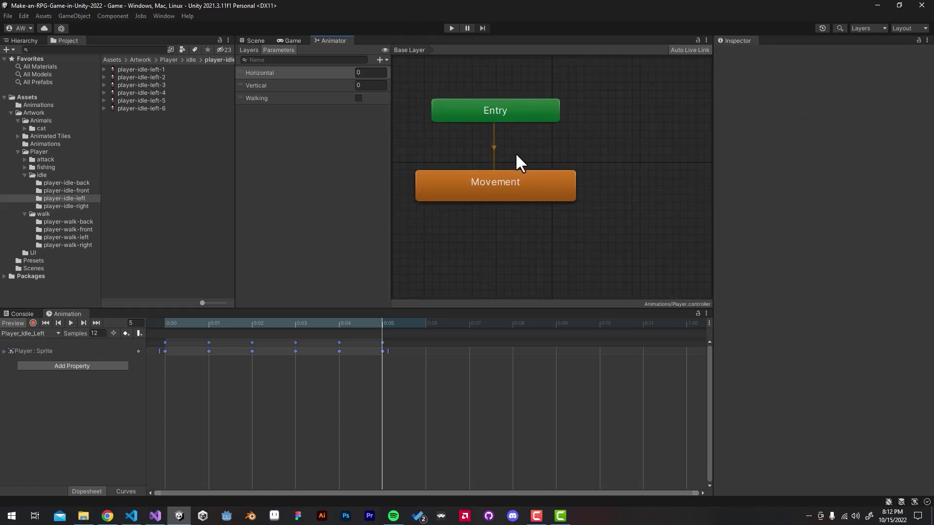
left_click(516, 154)
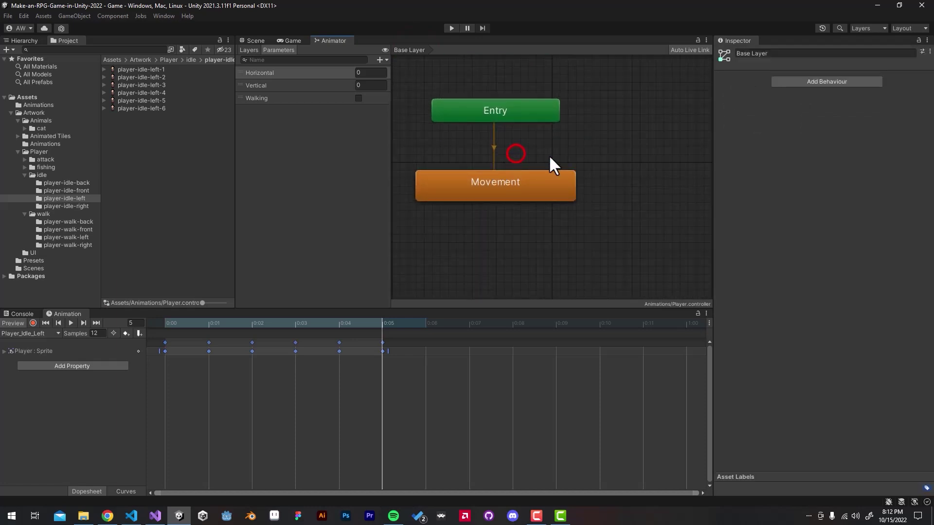
right_click(594, 138)
mouse_move(651, 145)
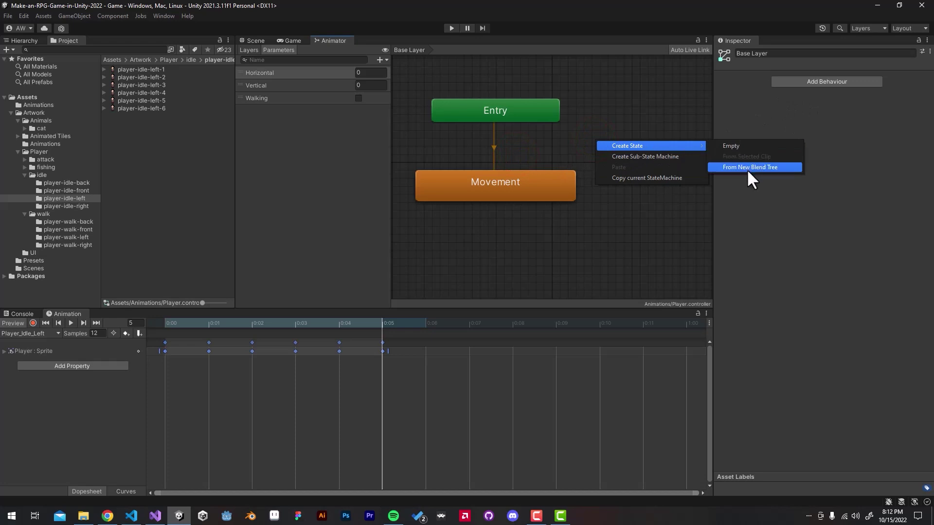
left_click(748, 171)
left_click(664, 153)
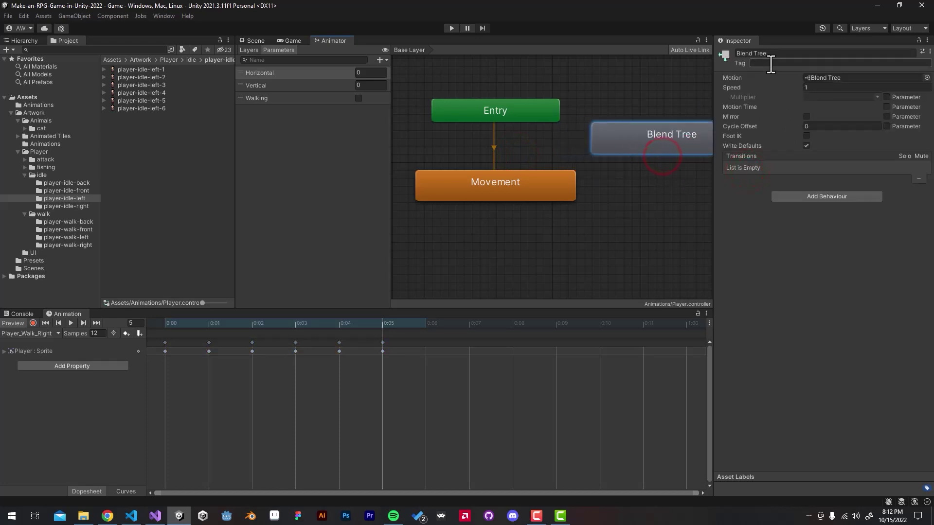
left_click(807, 52)
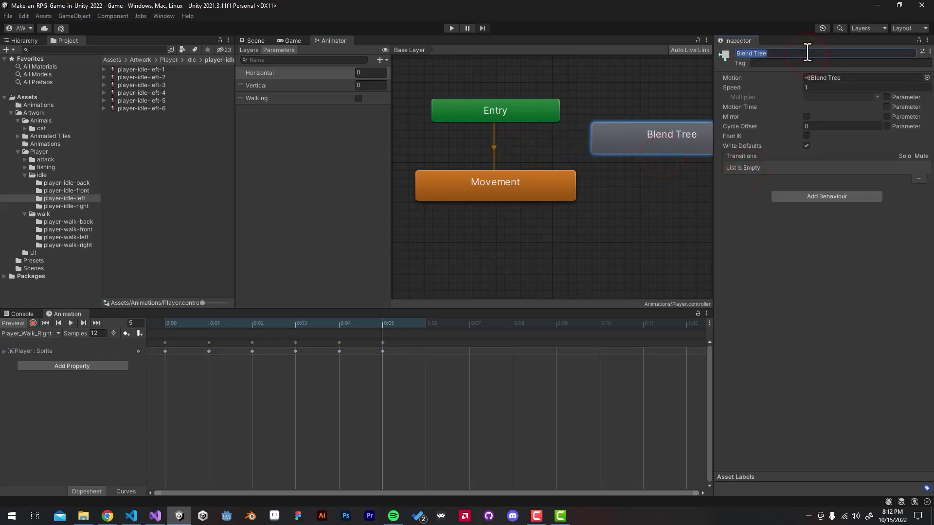
type("Idle")
key("Return")
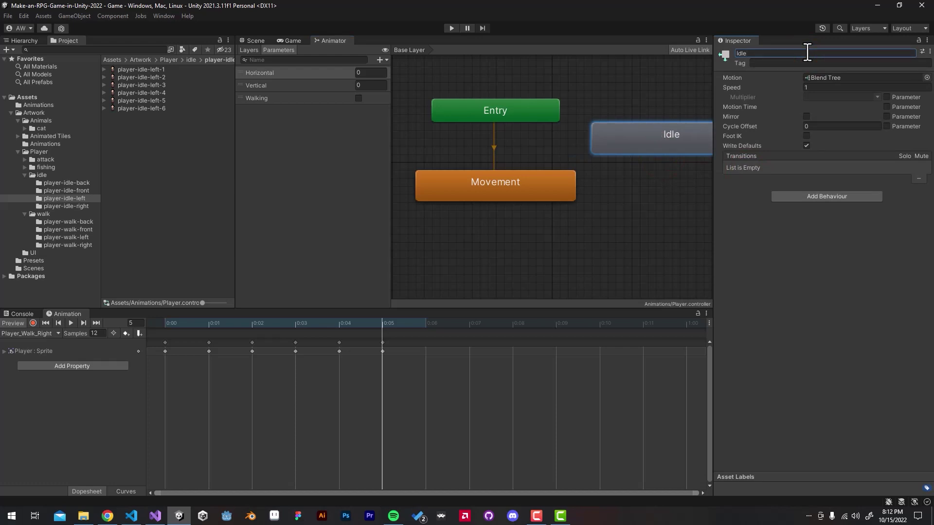
Set Idle as the layer's default state and arrange it between Entry and Movement.
left_click_drag(510, 185, 516, 227)
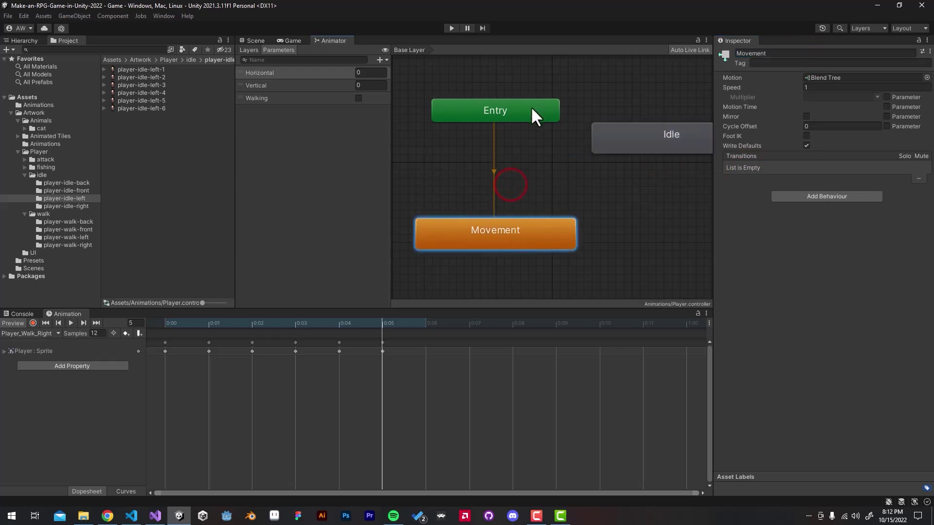
left_click(664, 146)
right_click(664, 146)
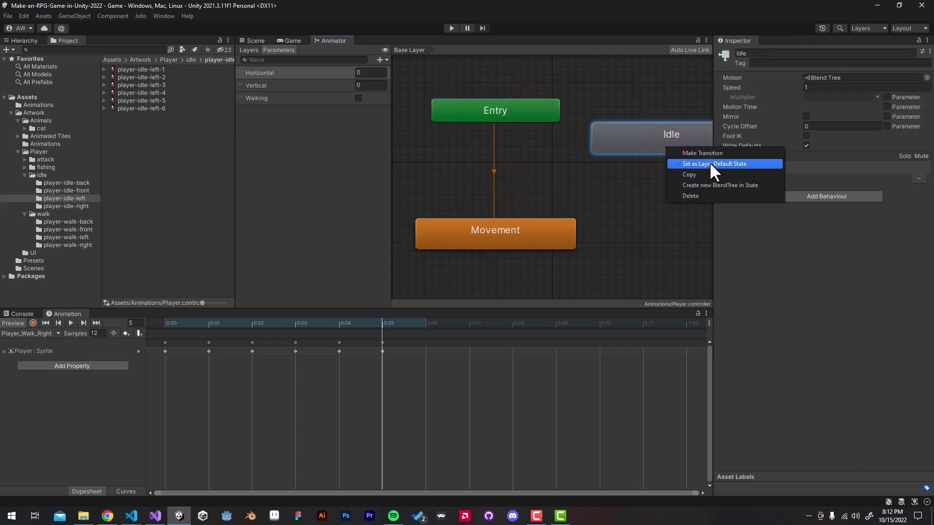
left_click(699, 163)
left_click_drag(684, 152, 501, 162)
left_click_drag(524, 237, 516, 224)
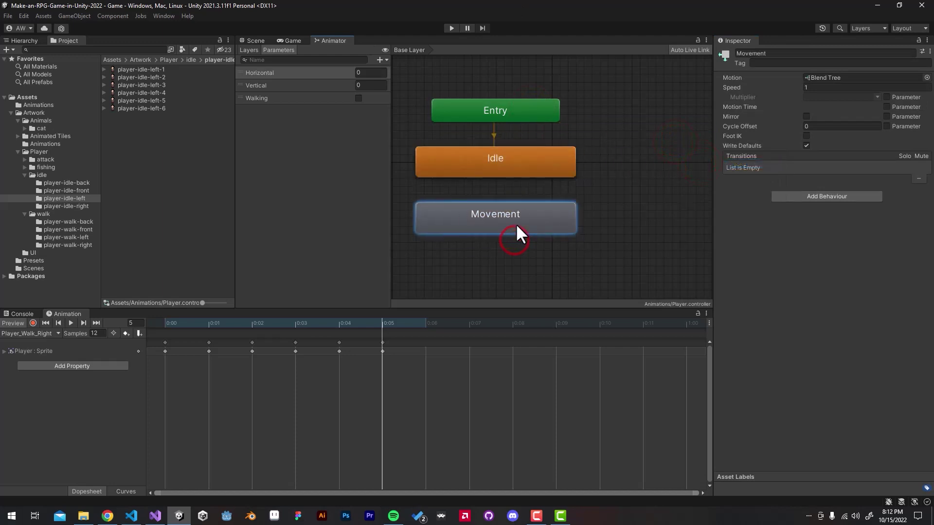
Make a transition from the Idle state to the Movement state.
left_click(501, 159)
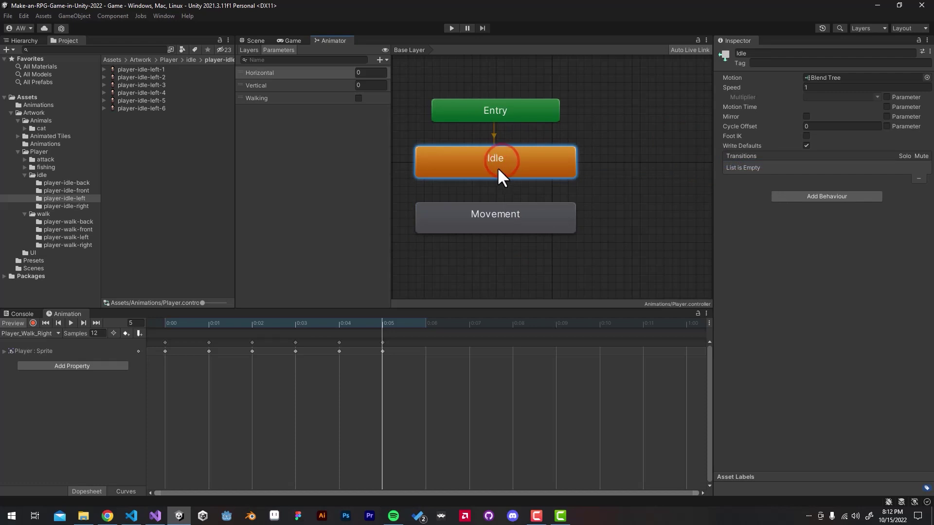
right_click(498, 168)
left_click(551, 174)
left_click(494, 218)
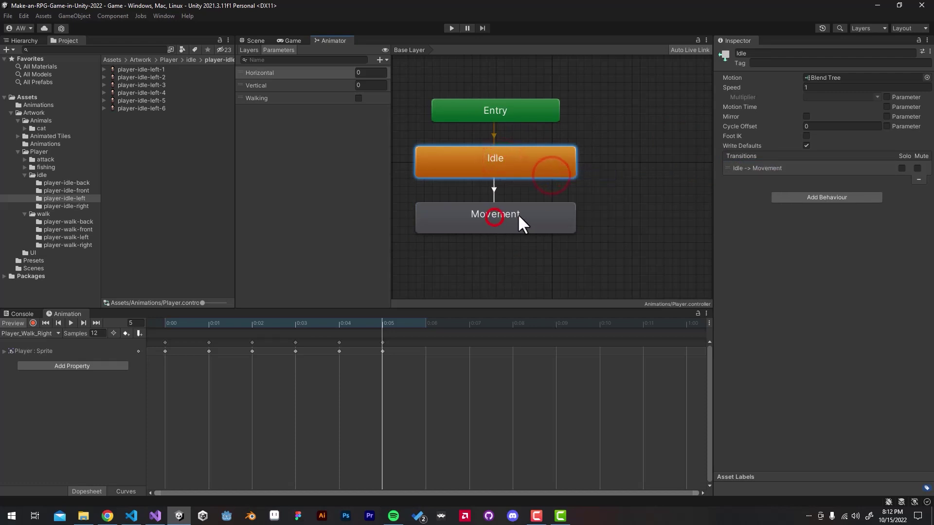
Add a Walking is true condition to the transition from Idle to Movement.
left_click(494, 188)
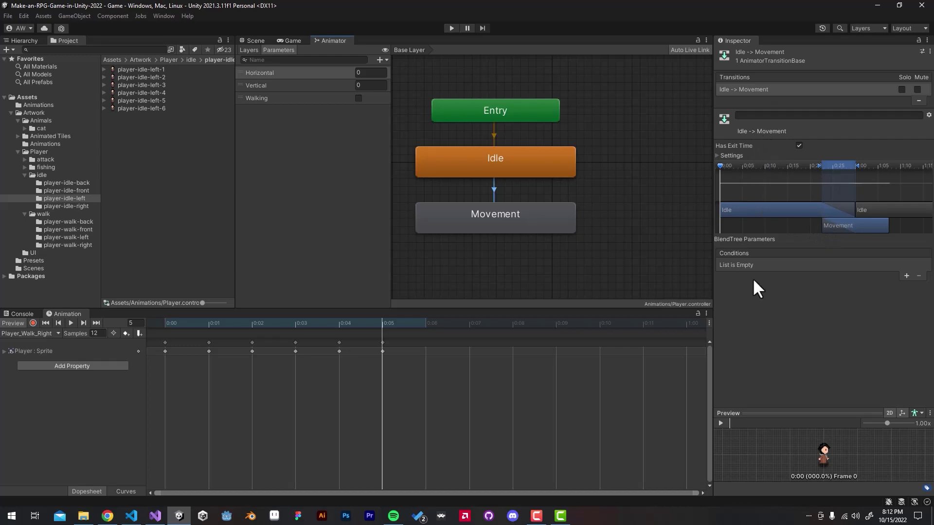
left_click(906, 275)
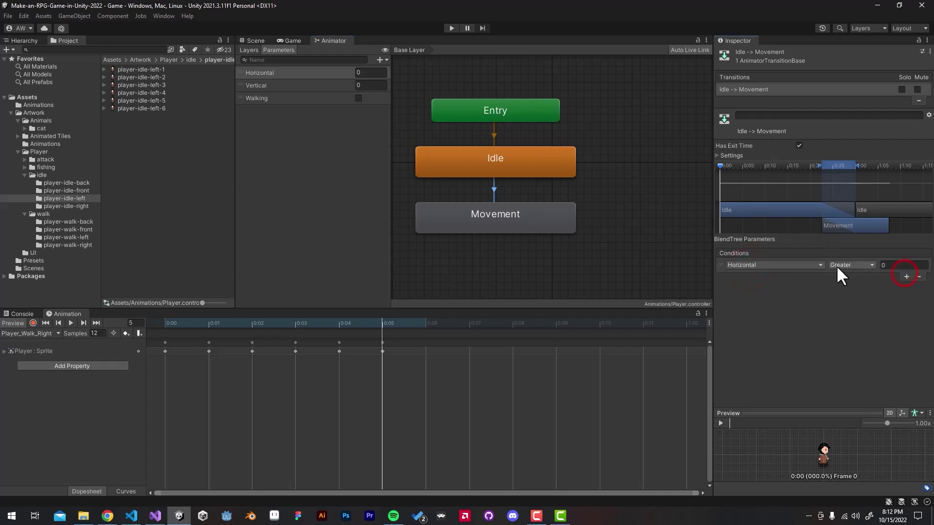
left_click(788, 266)
left_click(769, 314)
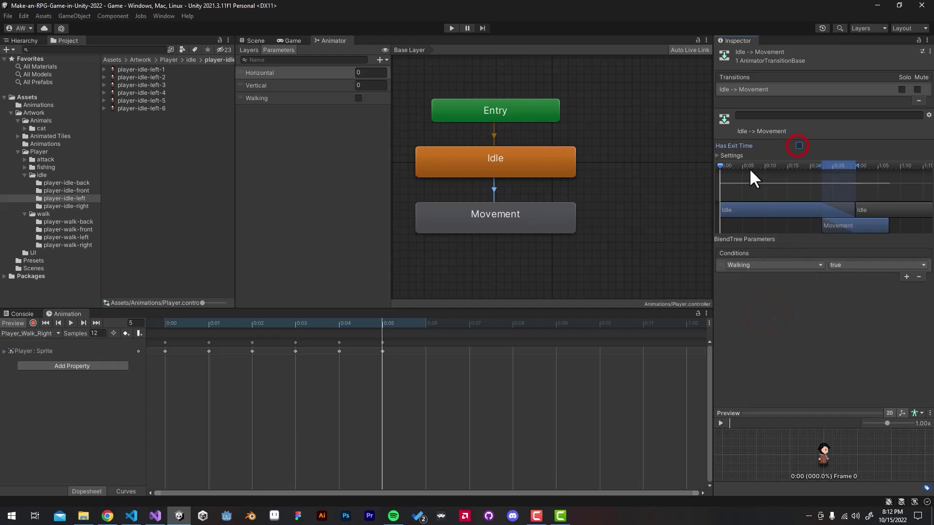
Turn off exit time for the Idle to Movement transition and set its transition duration to 0.
left_click(718, 155)
left_click(807, 185)
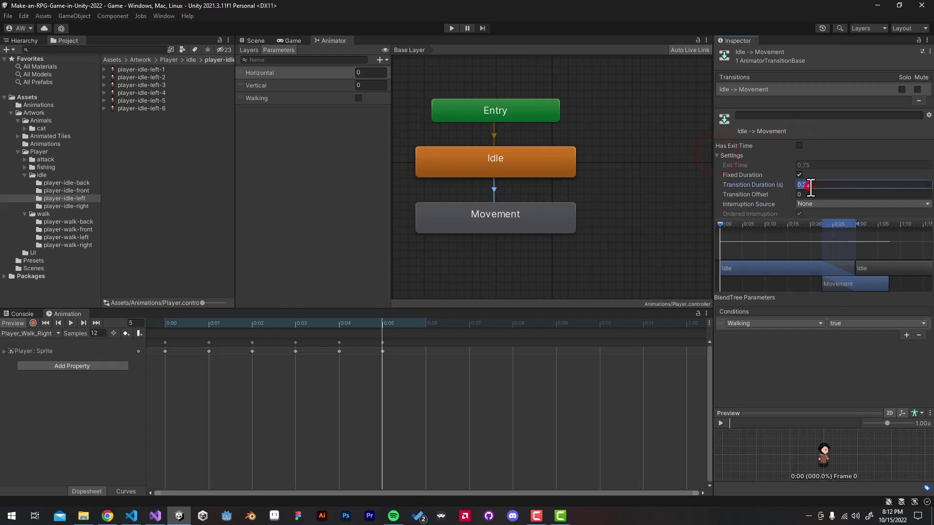
type("-")
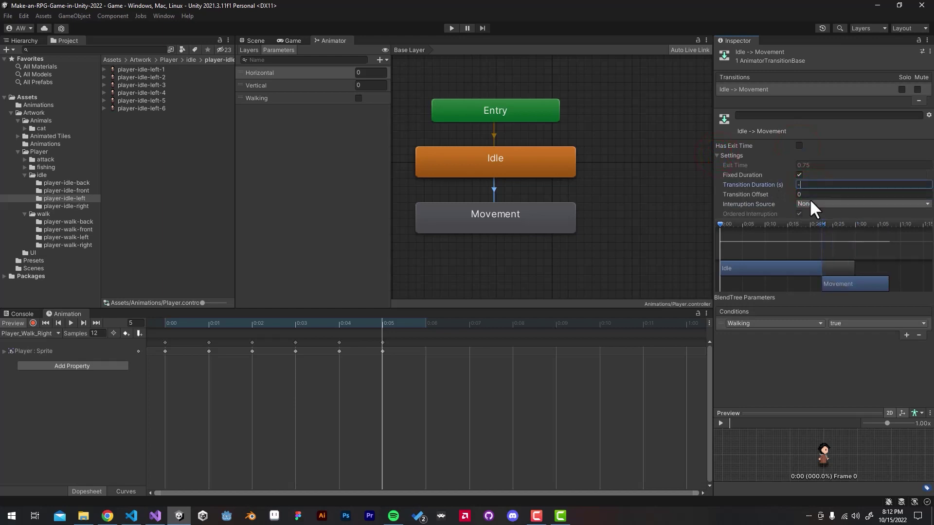
key("BackSpace")
type("0")
Make a return transition from the Movement state to the Idle state.
left_click(515, 218)
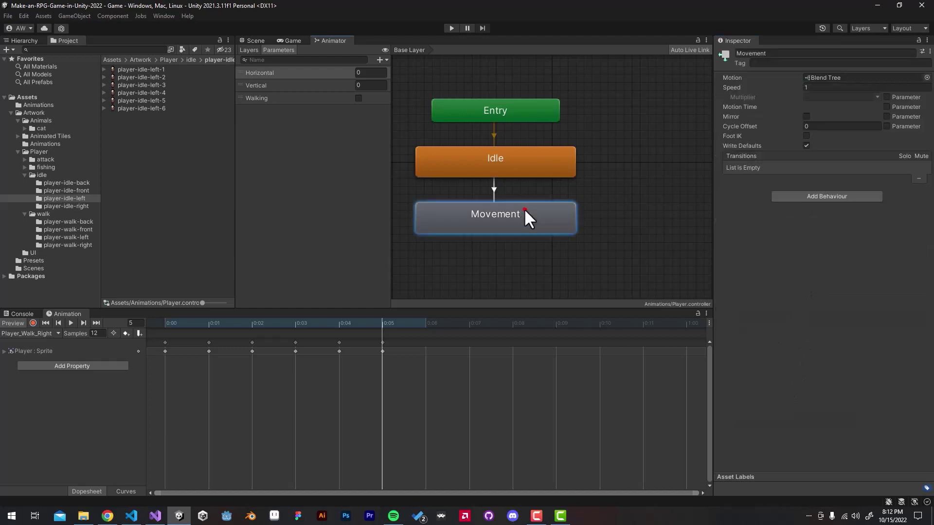
right_click(523, 214)
left_click(555, 217)
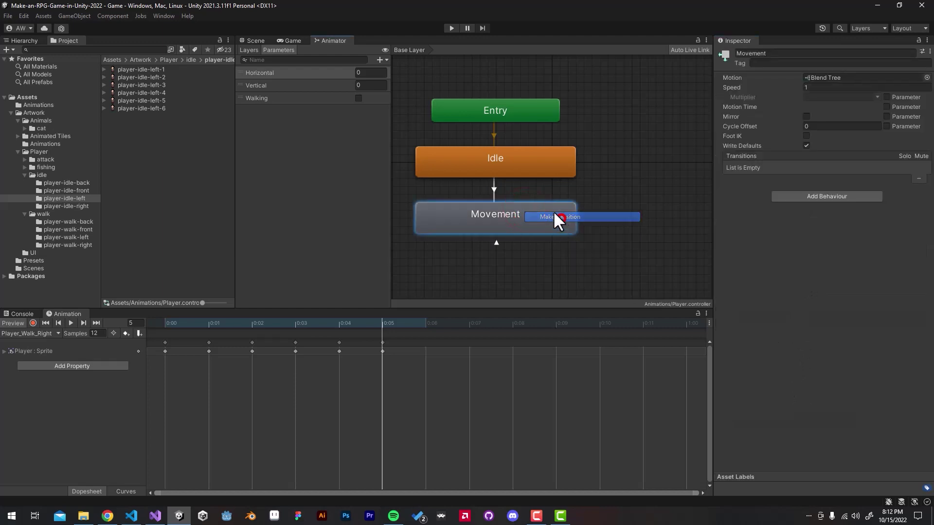
left_click(515, 162)
Turn off exit time for the Movement to Idle transition and set its transition duration to 0.
left_click(498, 190)
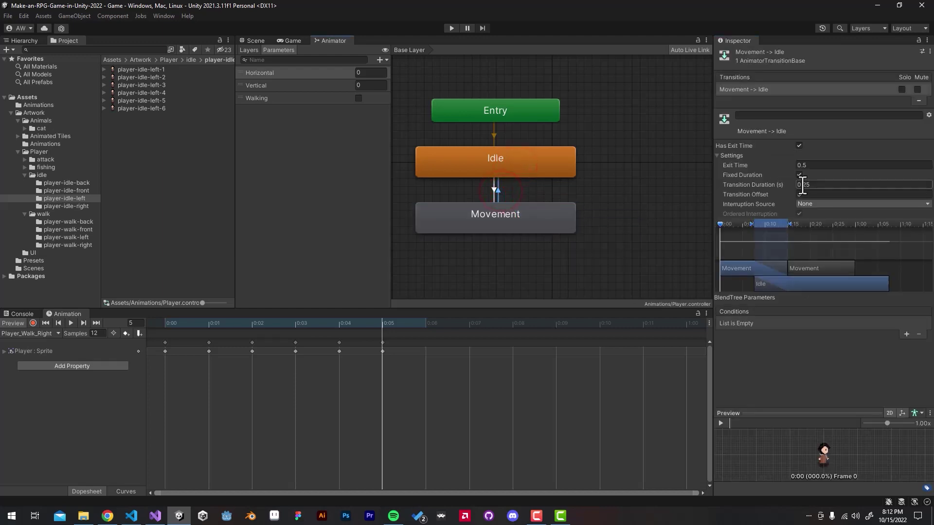
left_click(799, 145)
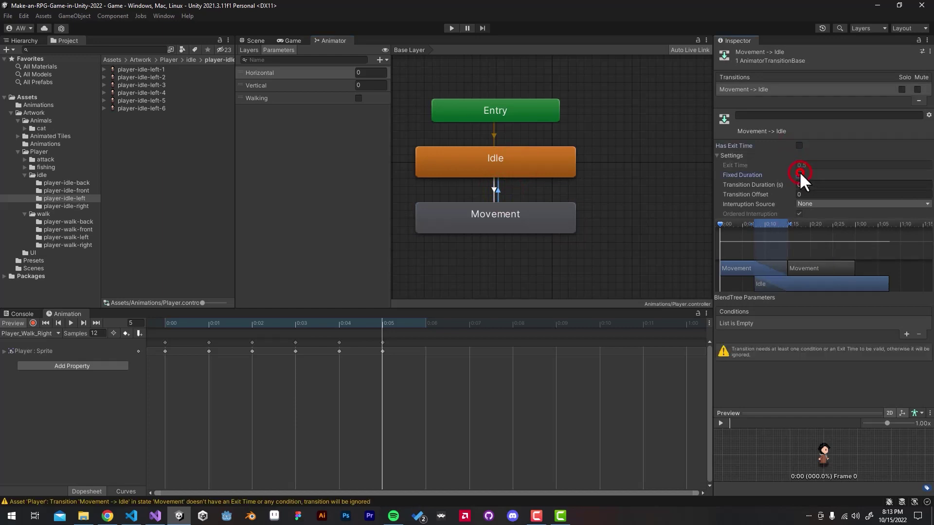
left_click(808, 184)
type("0")
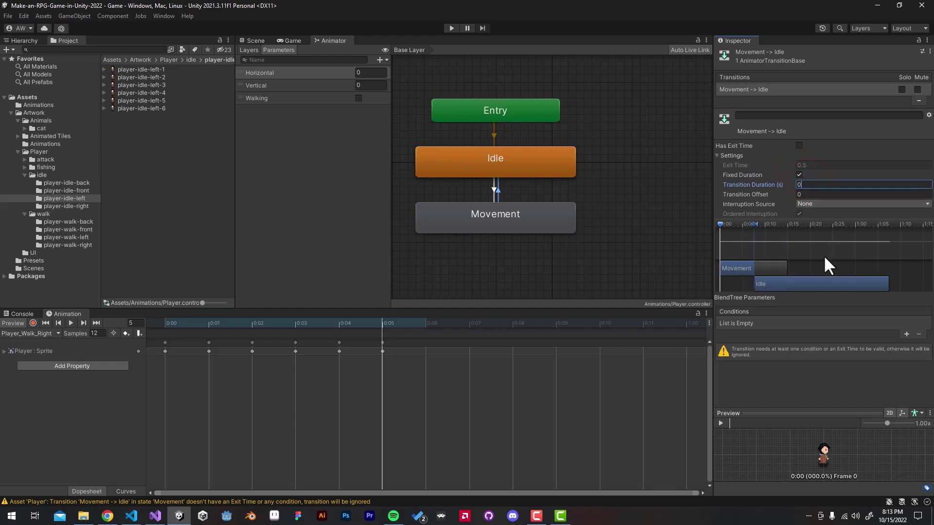
left_click(822, 402)
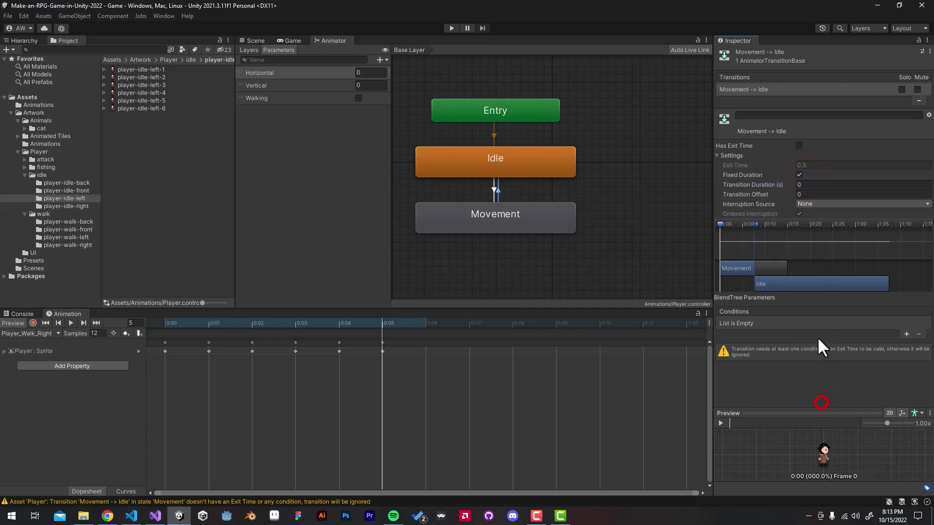
left_click(650, 230)
Add a Walking is false condition to the transition from Movement to Idle.
left_click(500, 189)
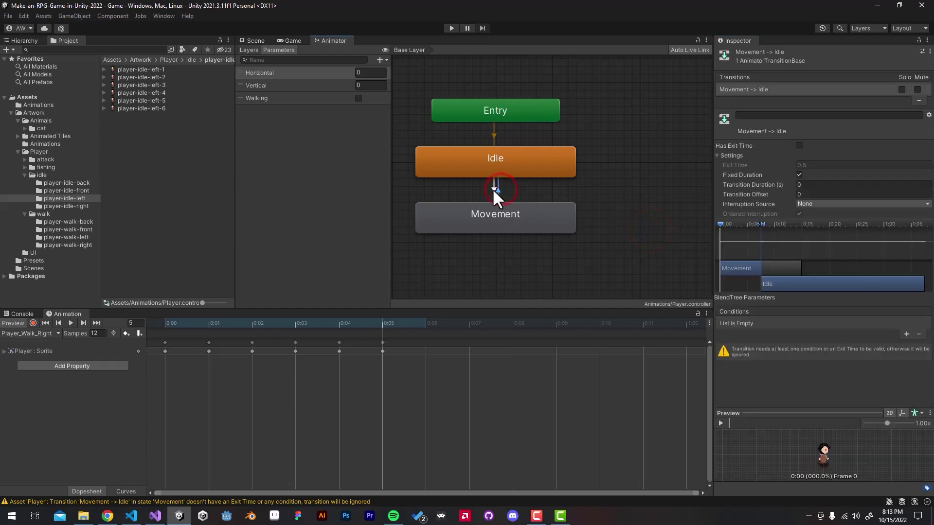
left_click(906, 335)
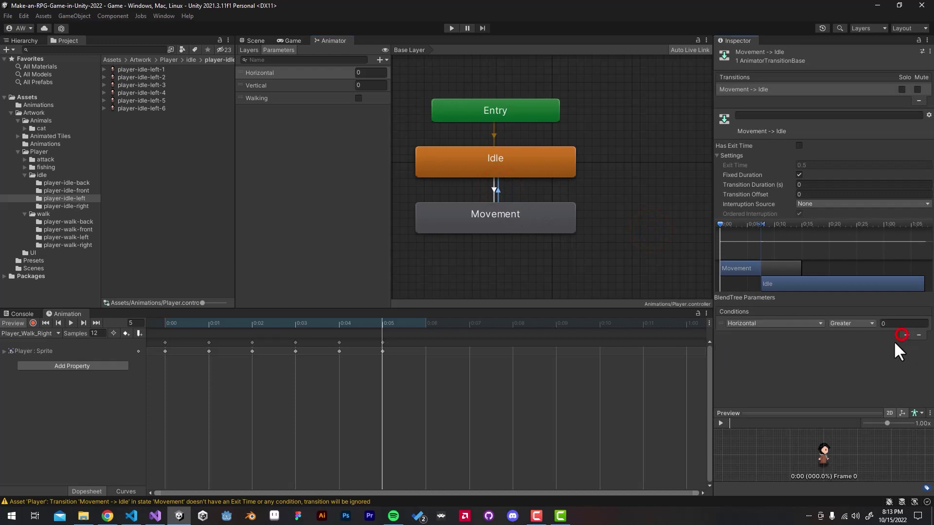
left_click(807, 323)
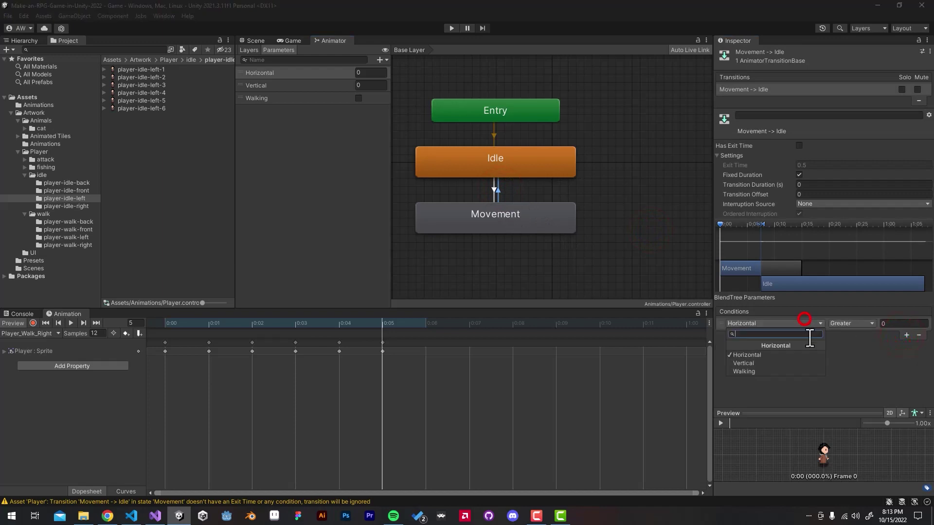
left_click(779, 370)
left_click(858, 322)
left_click(853, 343)
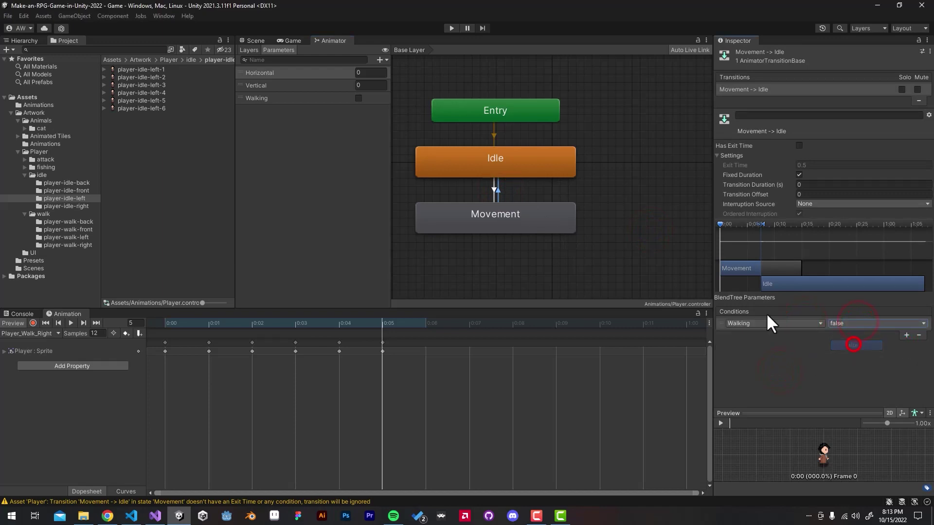
left_click(523, 158)
scroll(533, 160, "up", 1)
scroll(534, 163, "down", 3)
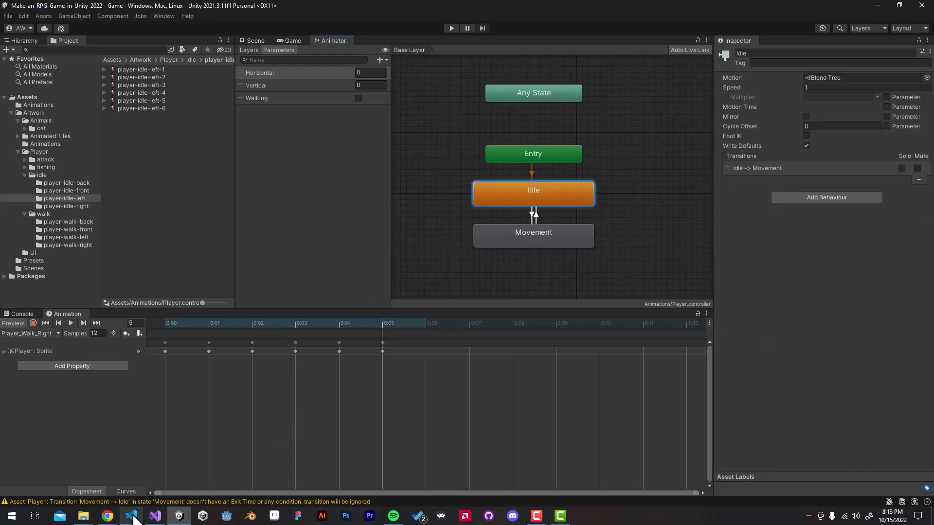
Switch to Visual Studio, call UpdateMovement(); at the start of the nonzero-velocity block in UpdateAnimation(), and save Player.cs.
left_click(156, 516)
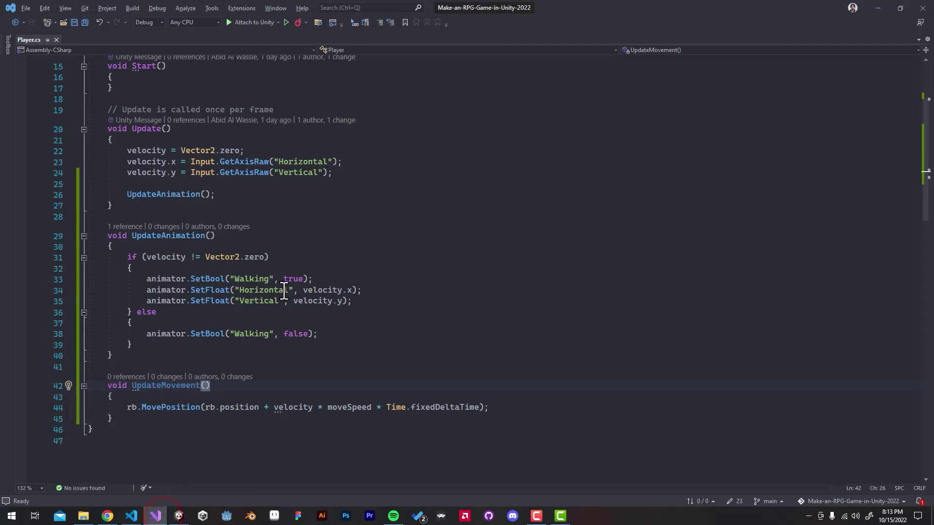
scroll(233, 370, "up", 1)
scroll(214, 364, "down", 2)
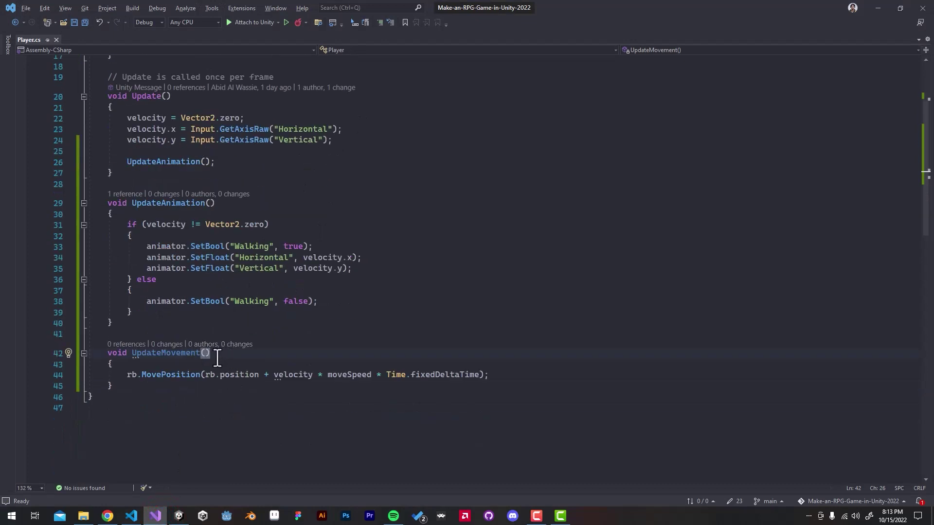
left_click_drag(200, 353, 132, 354)
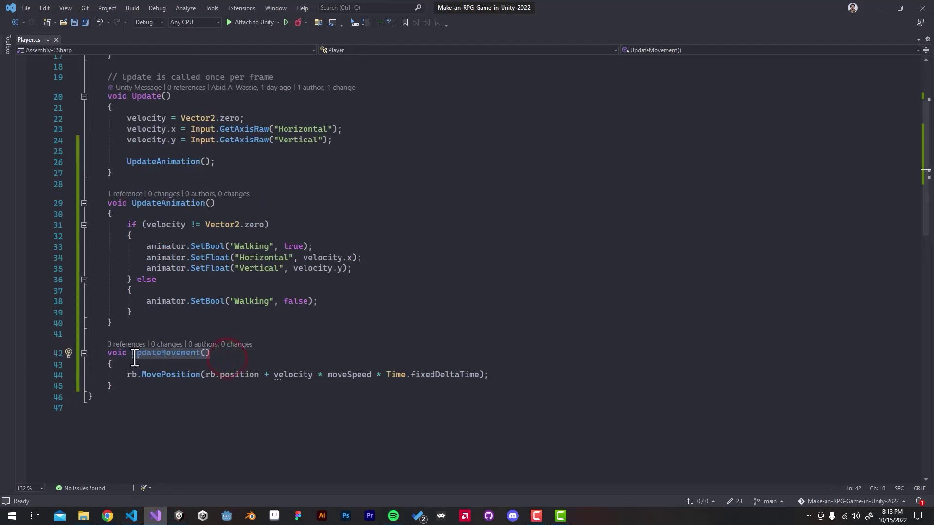
left_click(273, 237)
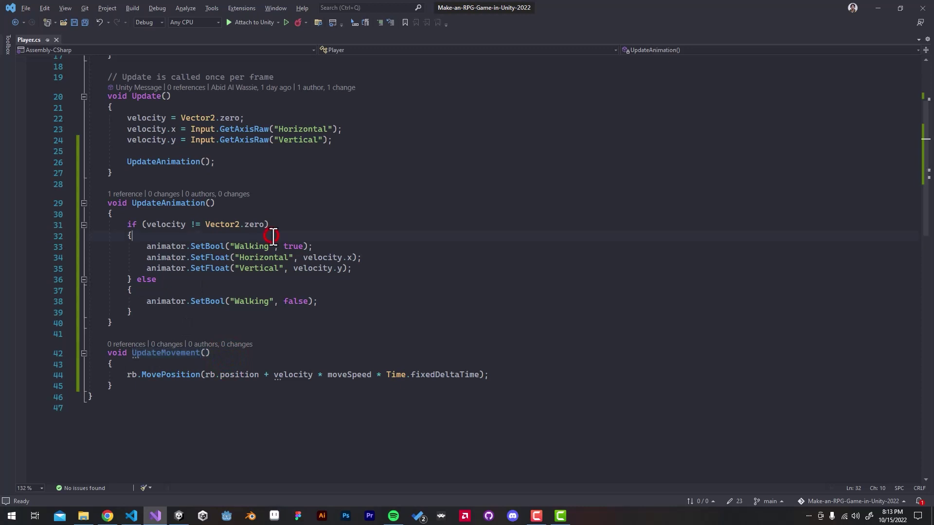
key("Return")
key("Return")
key("Up")
type("UpdateMovement()")
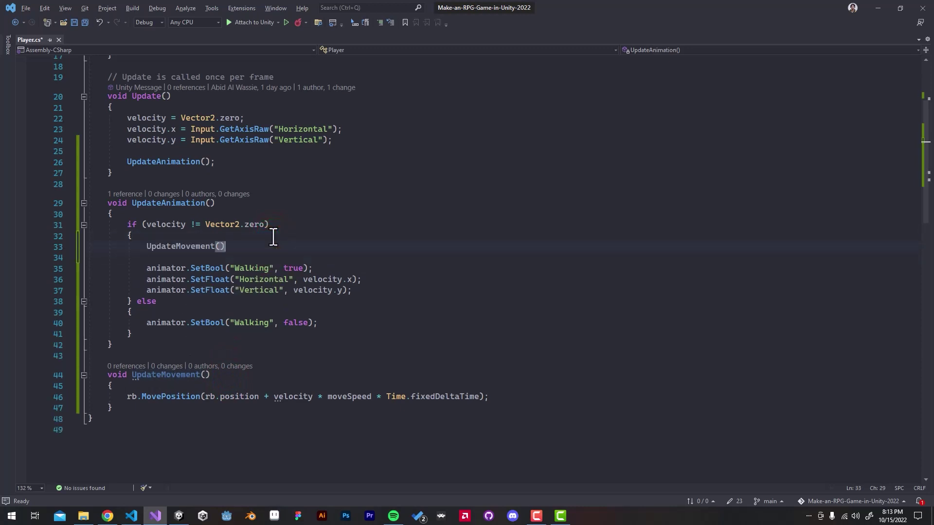
type(";")
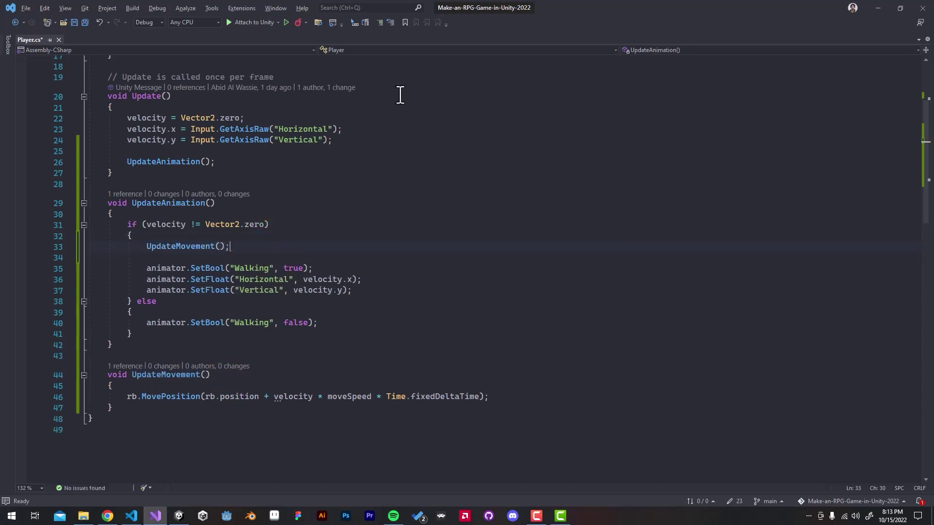
scroll(342, 196, "up", 4)
key("ctrl+s")
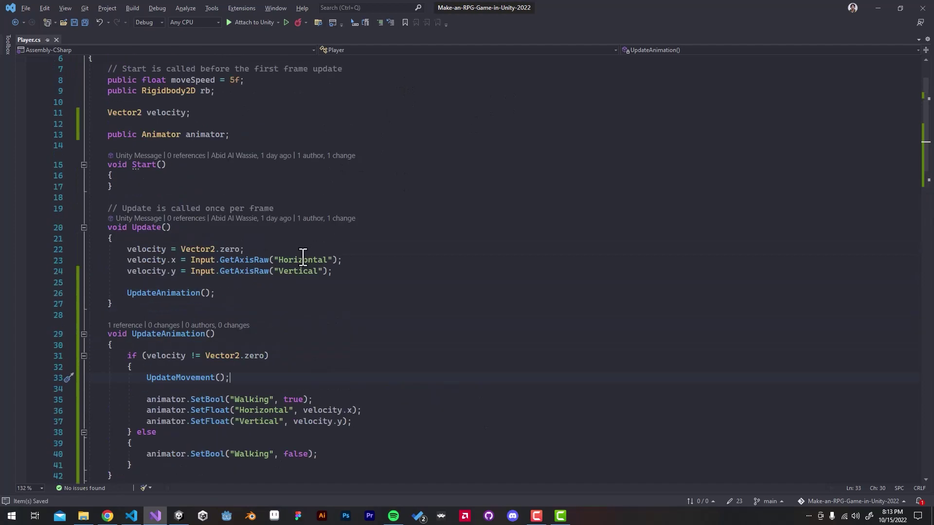
scroll(304, 257, "down", 2)
Switch back to Unity and play-test the player's movement in all four directions in the Game view, then stop.
left_click(179, 515)
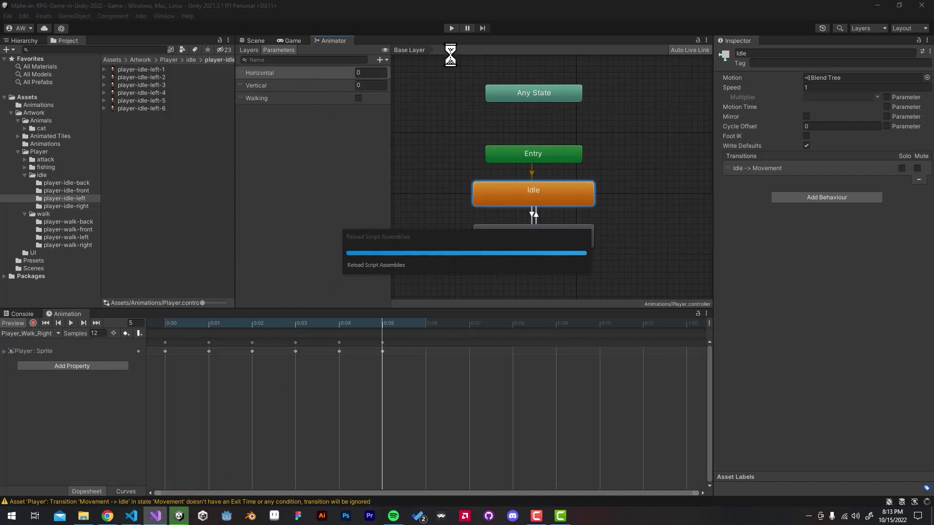
left_click(293, 41)
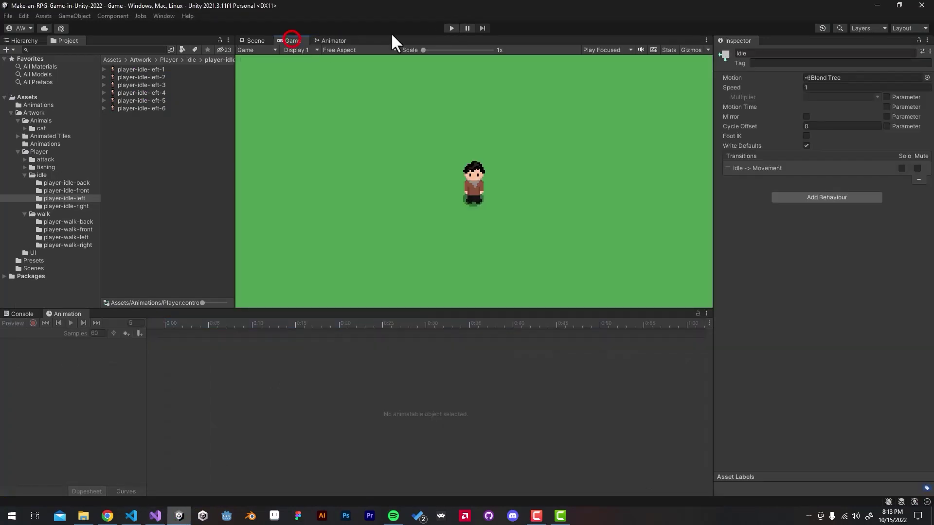
left_click(448, 28)
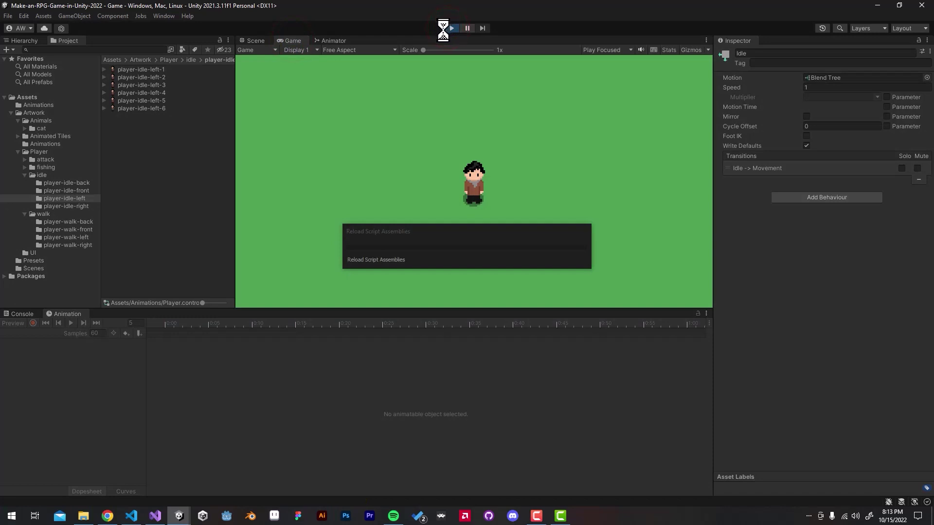
key("Left")
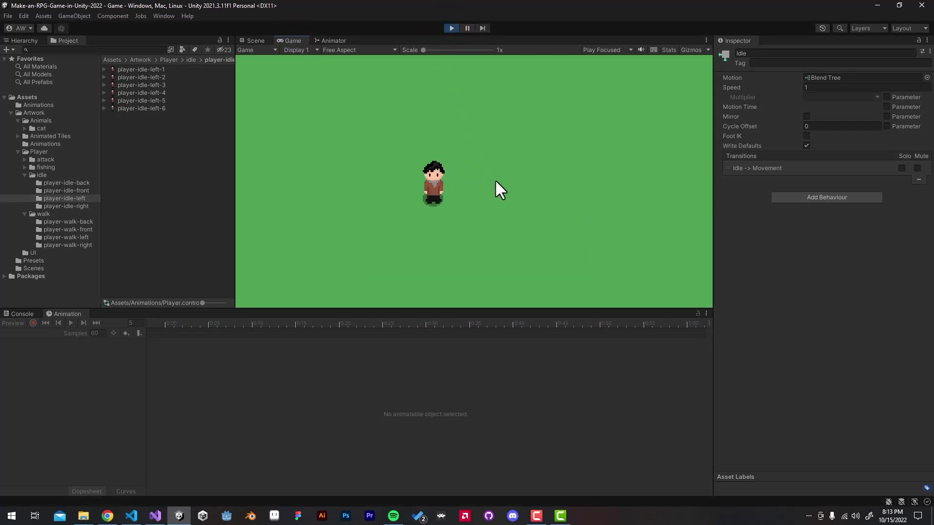
key("Right")
key("Up")
key("Down")
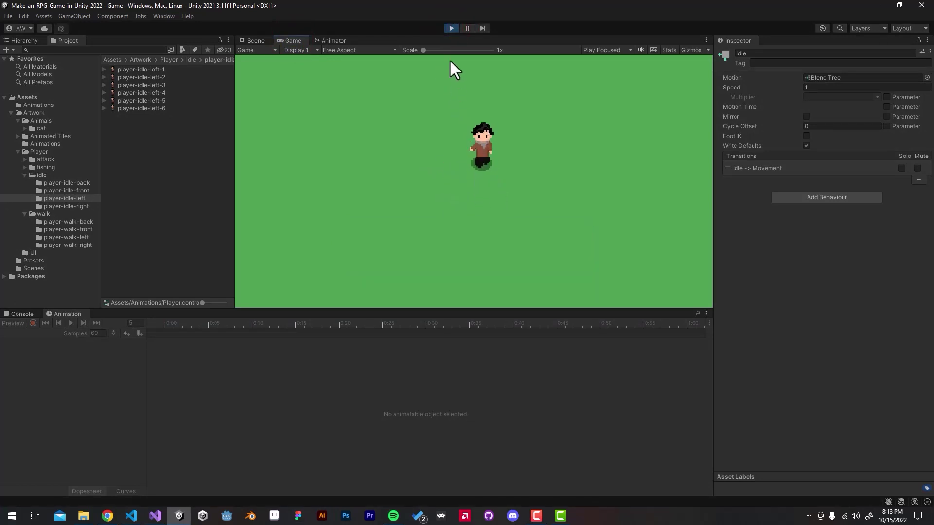
key("Left")
left_click(453, 29)
Open the Idle blend tree and set it to 2D Simple Directional with Horizontal and Vertical as its parameters.
left_click(338, 39)
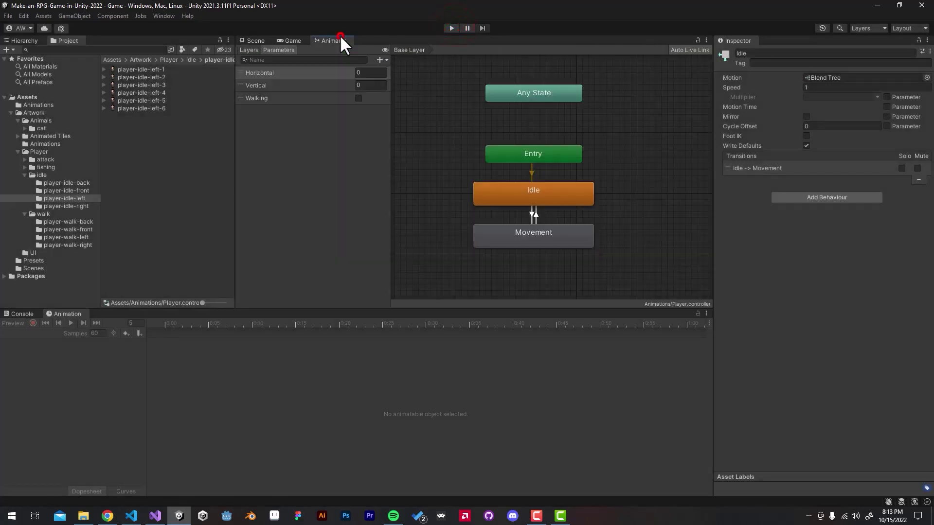
double_click(537, 200)
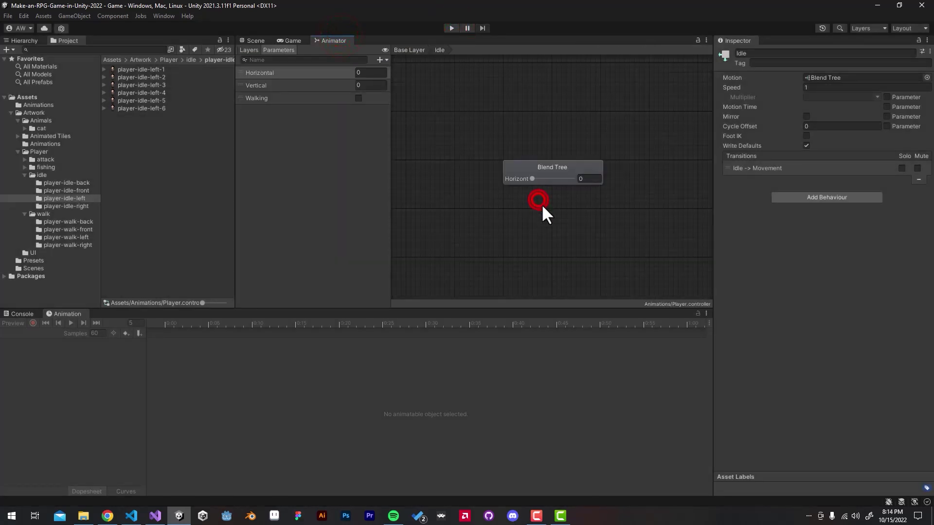
left_click(559, 171)
left_click(805, 62)
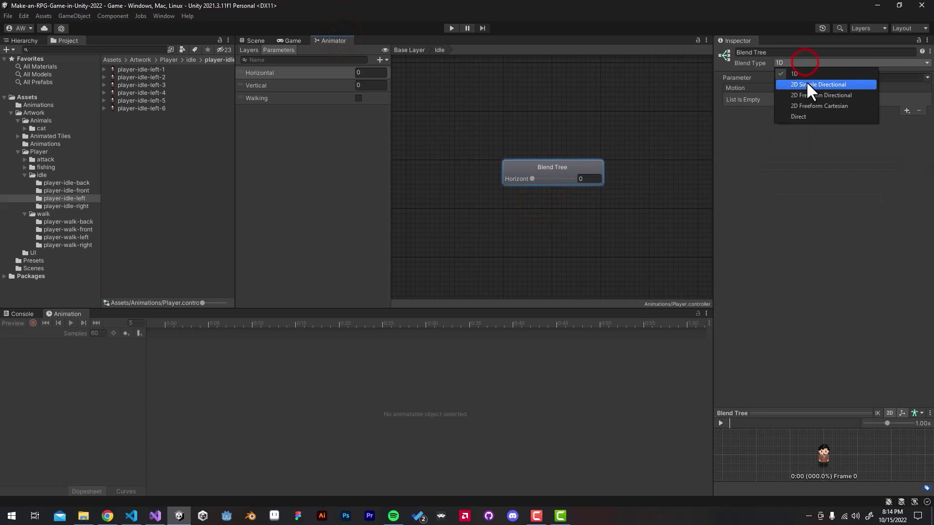
left_click(807, 84)
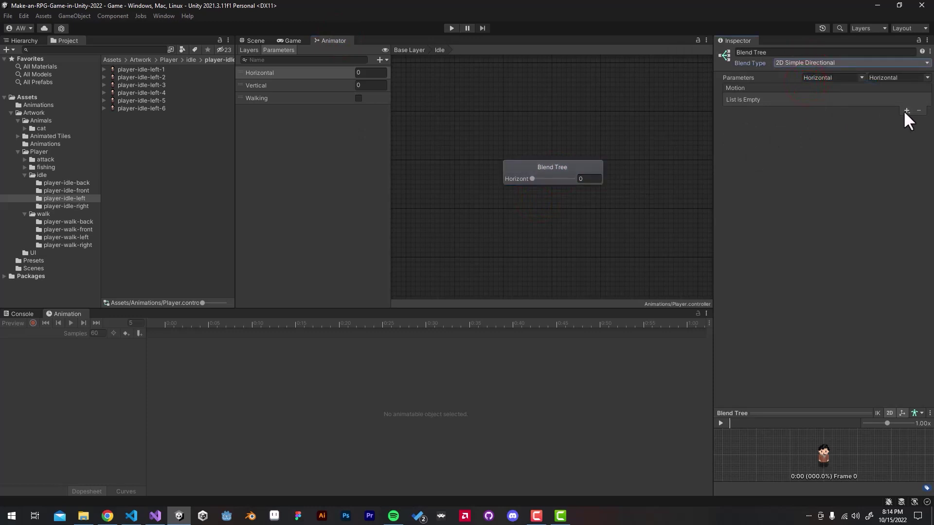
left_click(926, 77)
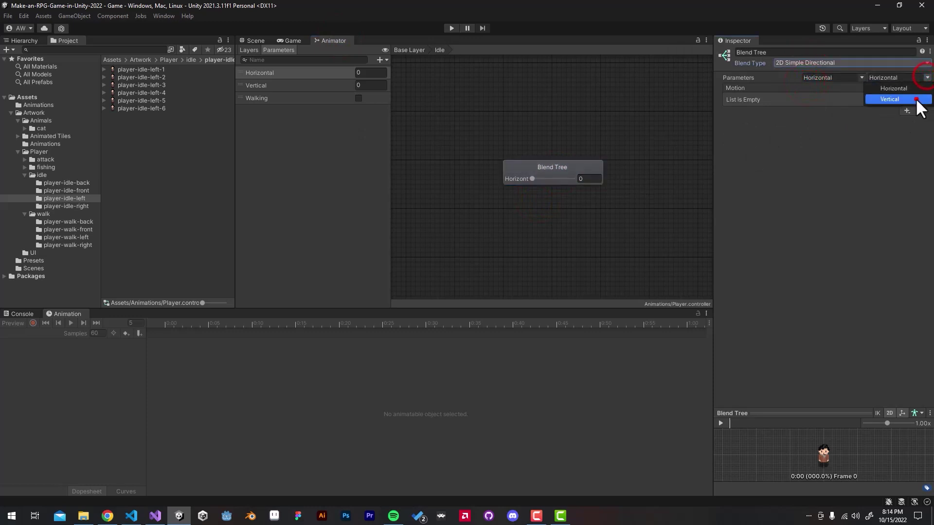
left_click(915, 99)
Add four motion fields to the Idle blend tree.
left_click(905, 110)
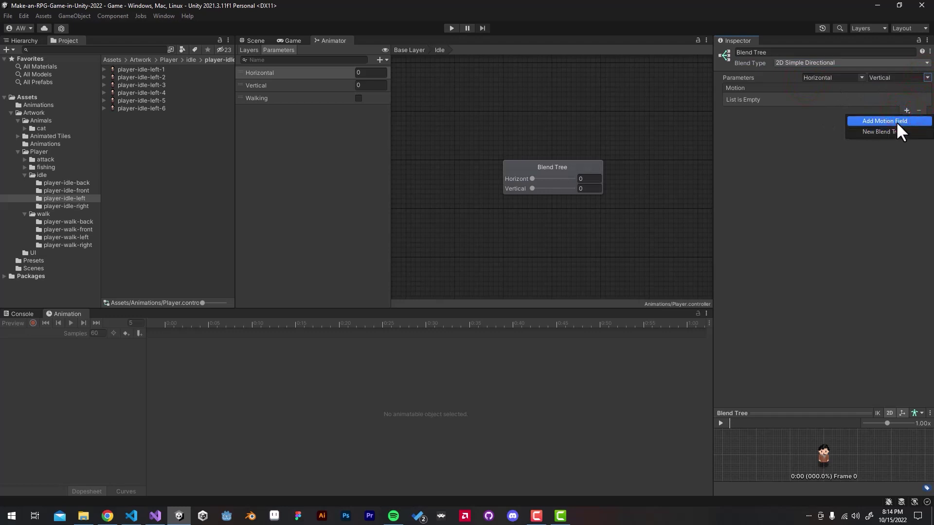
left_click(896, 121)
left_click(906, 110)
left_click(904, 120)
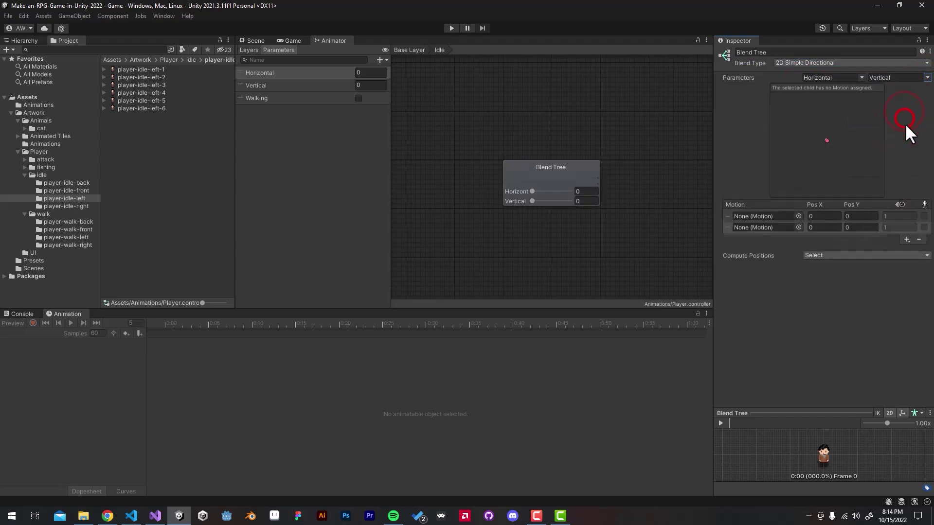
left_click(906, 239)
left_click(906, 250)
left_click(907, 251)
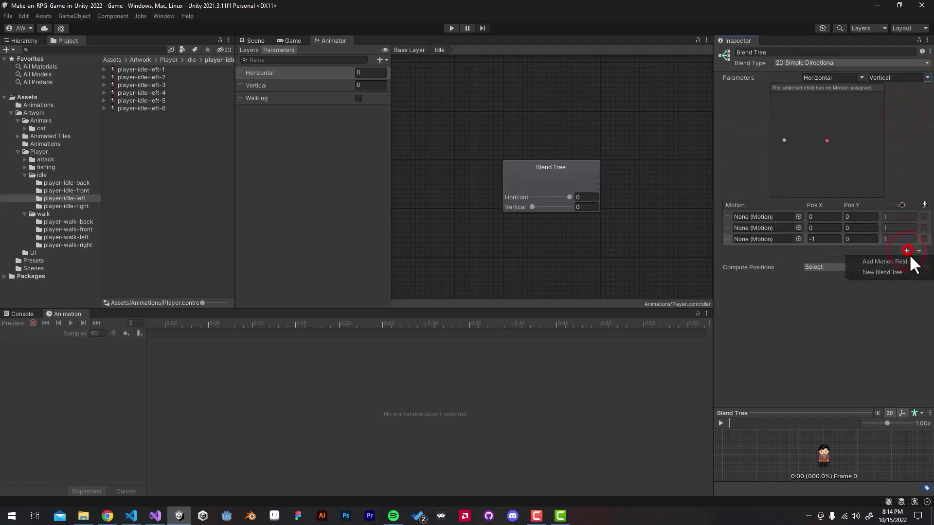
left_click(908, 259)
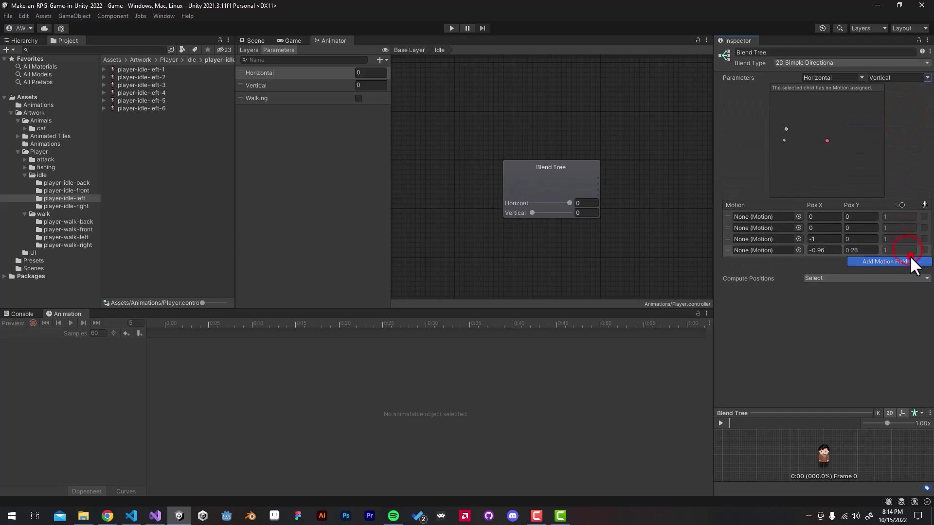
Set Pos X of the four Idle motions, in order, to 1, -1, 0 and 0.
left_click(833, 217)
type("1")
left_click(829, 227)
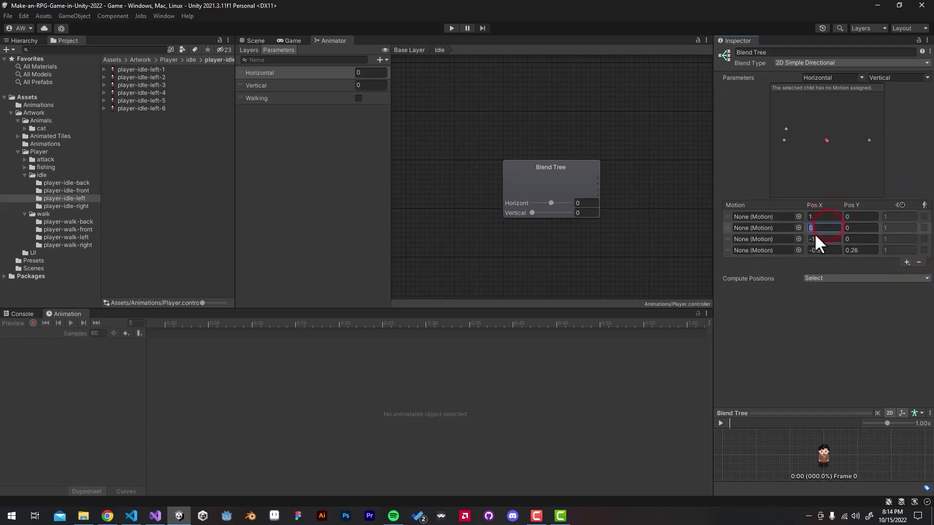
type("-1")
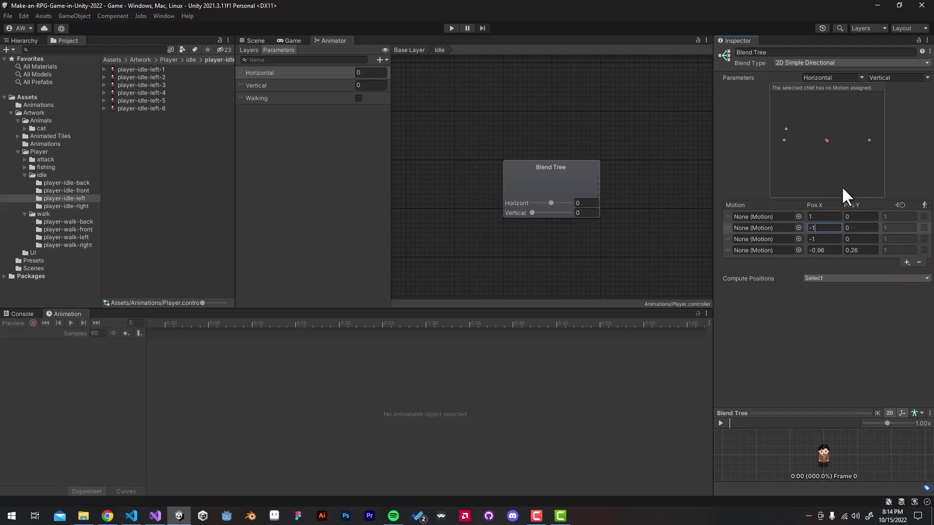
left_click(826, 239)
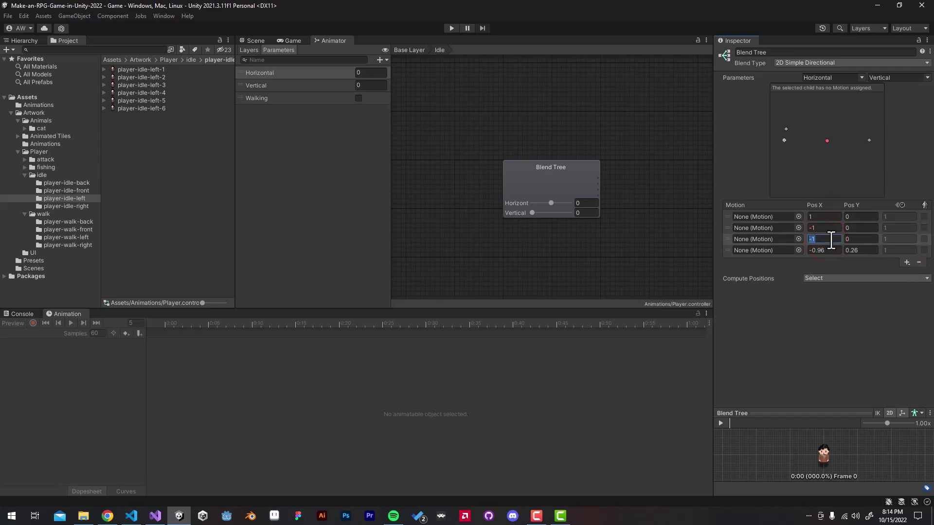
type("0")
left_click(826, 249)
type("0")
Set Pos Y of the third Idle motion to 1 and of the fourth to -1.
left_click(854, 252)
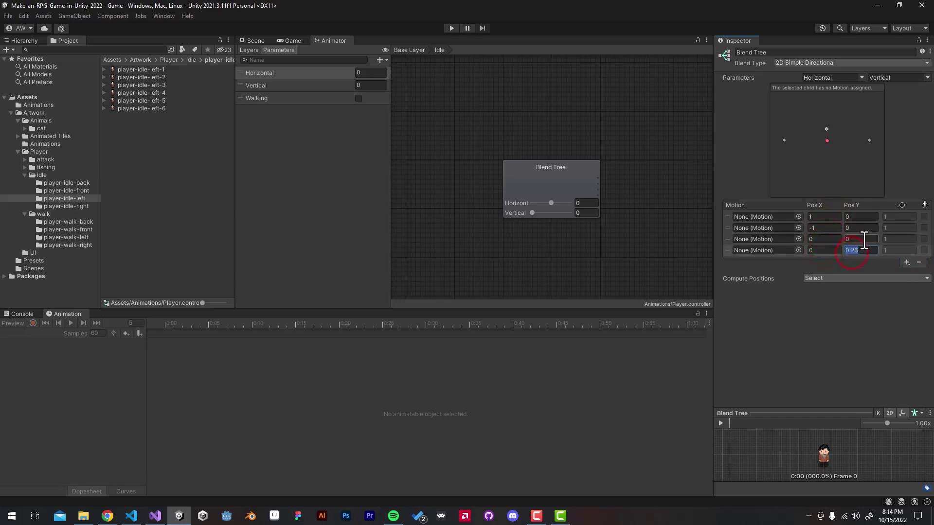
left_click(854, 239)
type("1")
left_click(857, 250)
key("alt+Tab")
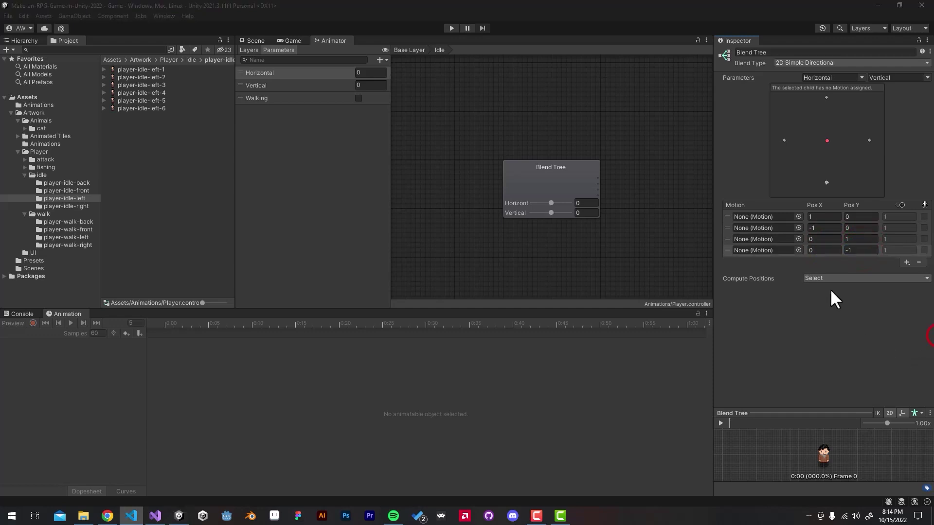
left_click(819, 354)
Assign Player_Idle_Front to the motion at (0, -1) and Player_Idle_Back to the motion at (0, 1).
left_click(797, 250)
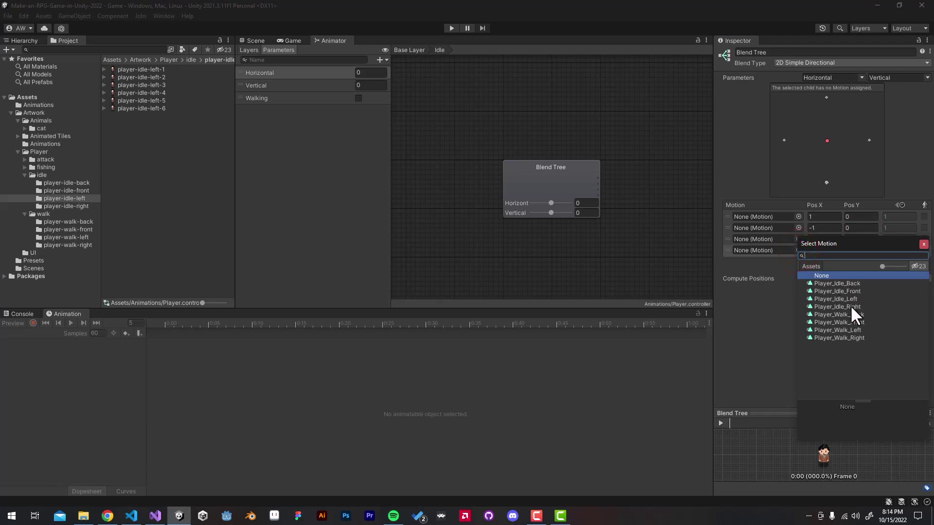
left_click(854, 290)
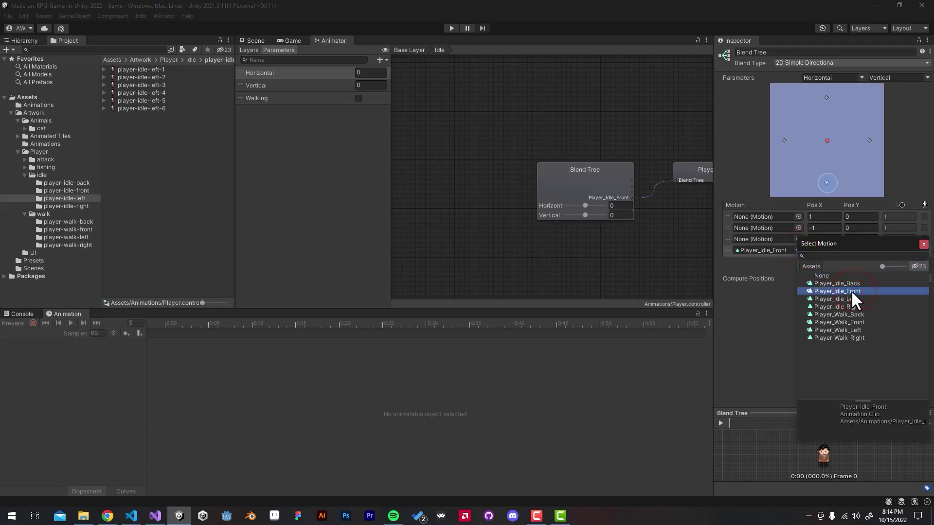
double_click(852, 290)
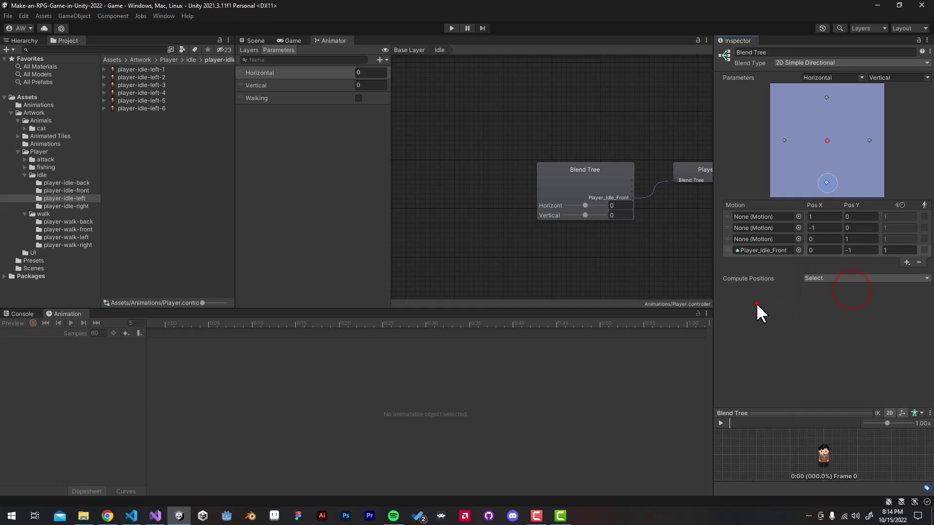
left_click(798, 238)
left_click(848, 273)
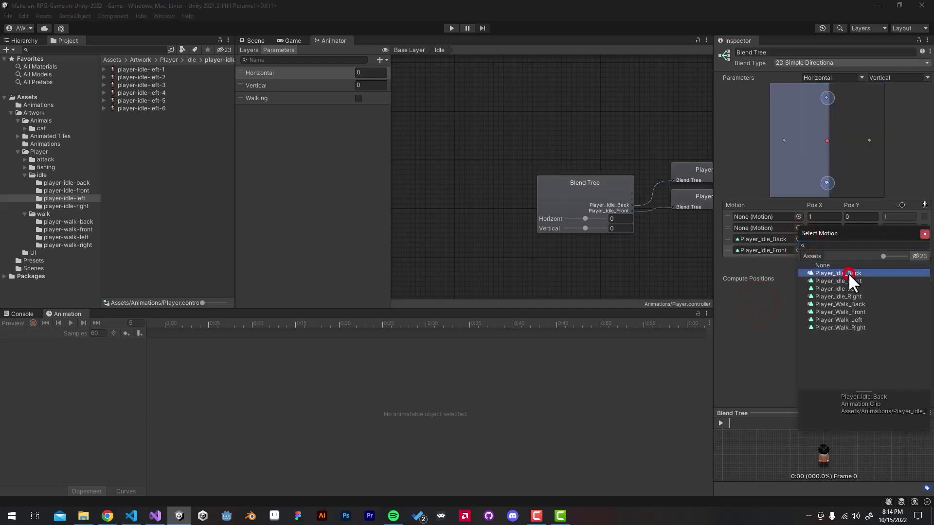
left_click(751, 310)
Assign Player_Idle_Left to the motion at (1, 0) and Player_Idle_Right to the one at (-1, 0), and check the blend preview.
left_click(798, 216)
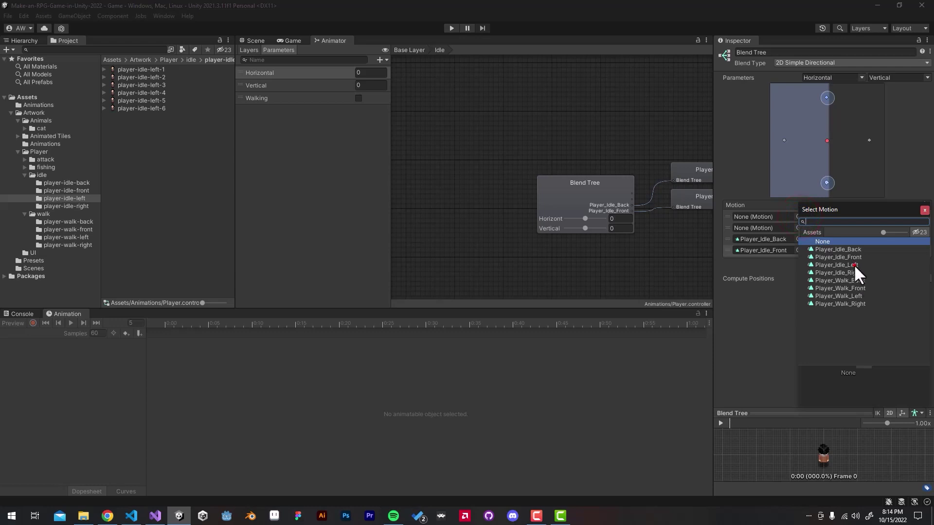
left_click(854, 264)
left_click(748, 325)
left_click(798, 228)
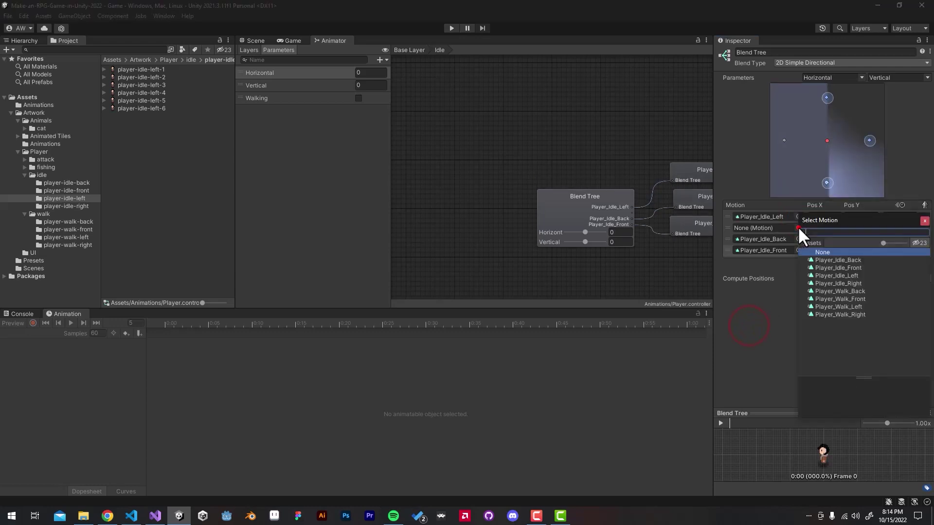
left_click(836, 283)
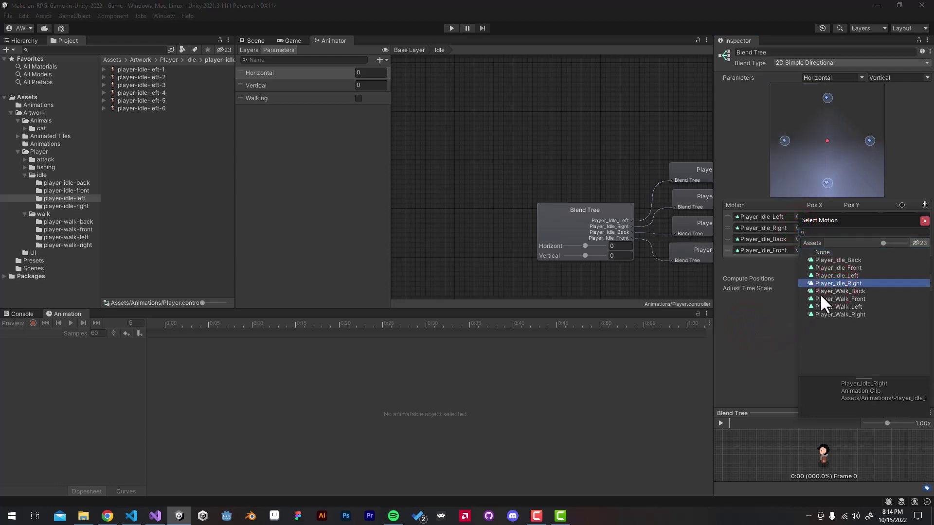
left_click(759, 330)
left_click_drag(829, 142, 848, 147)
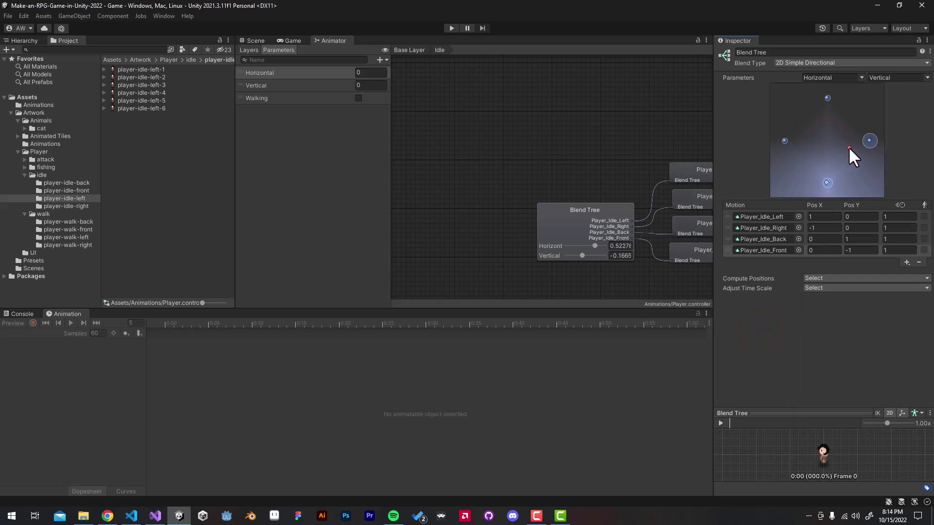
Assign Player_Idle_Right to the motion at (1, 0) and Player_Idle_Left to the one at (-1, 0), and check the blend preview.
left_click(798, 217)
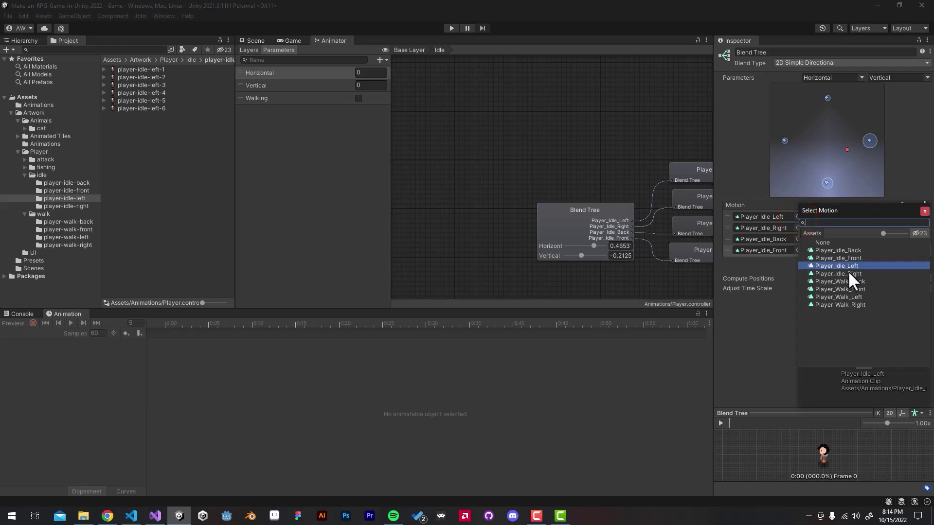
left_click(848, 272)
left_click(789, 221)
left_click(798, 228)
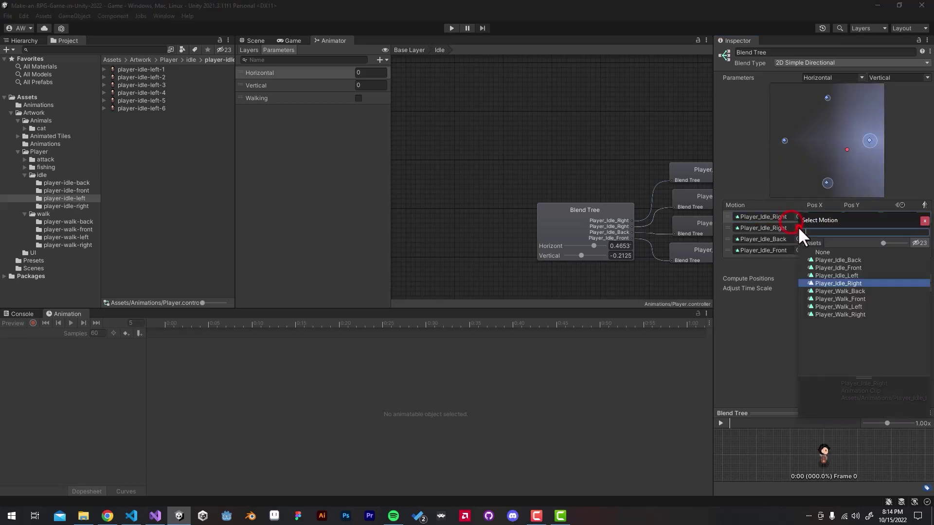
left_click(852, 275)
left_click(772, 338)
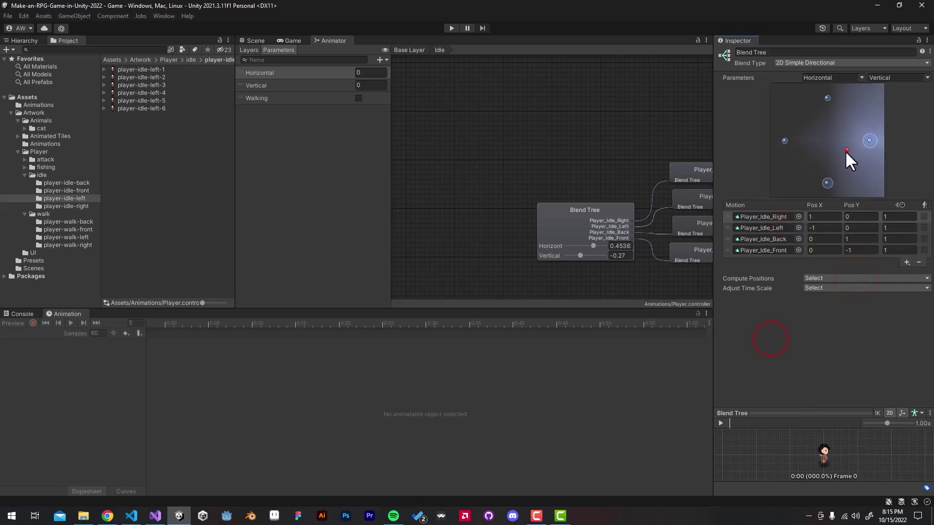
left_click_drag(845, 150, 836, 128)
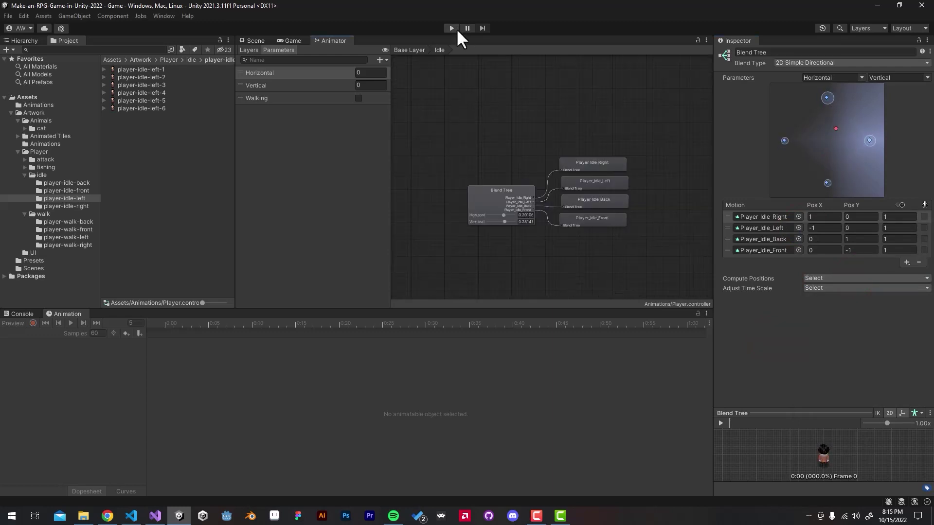
Play-test the player's directional idle animations by walking in all four directions, and stop the game.
left_click(249, 40)
left_click(447, 29)
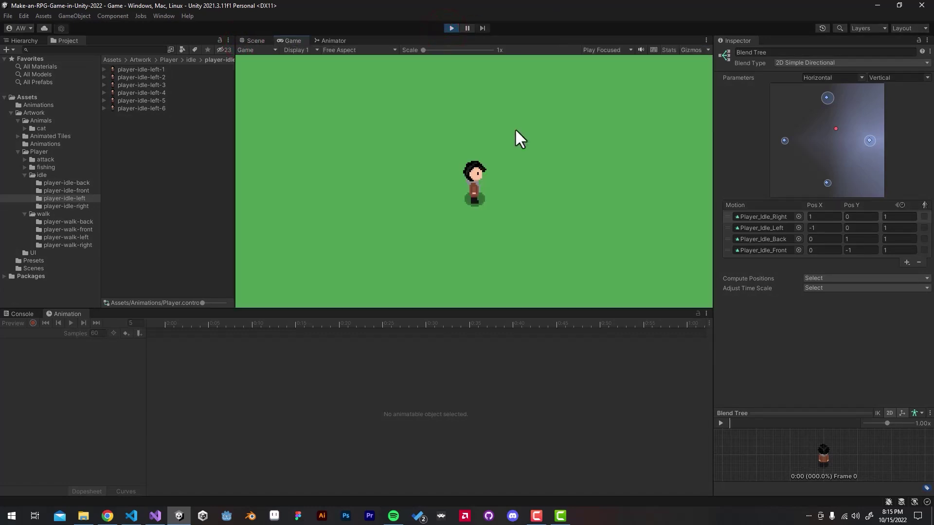
key("w")
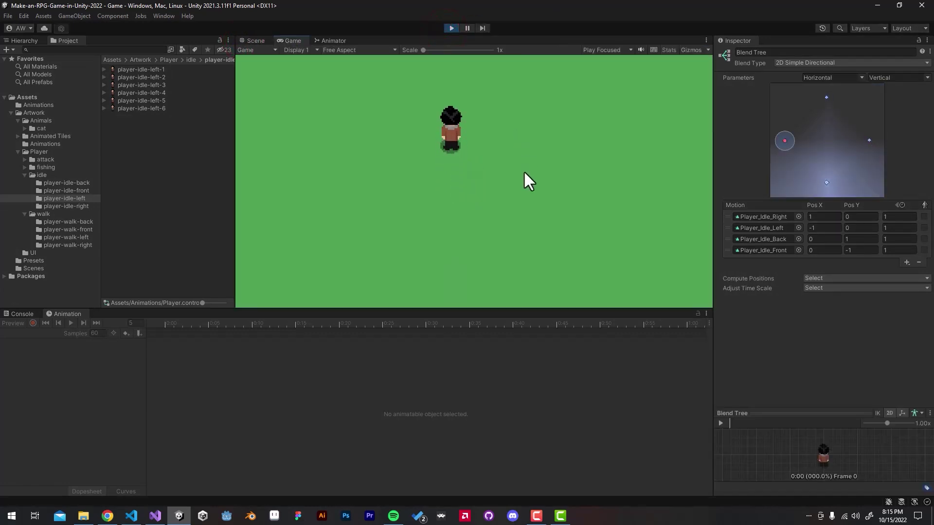
key("s")
key("d")
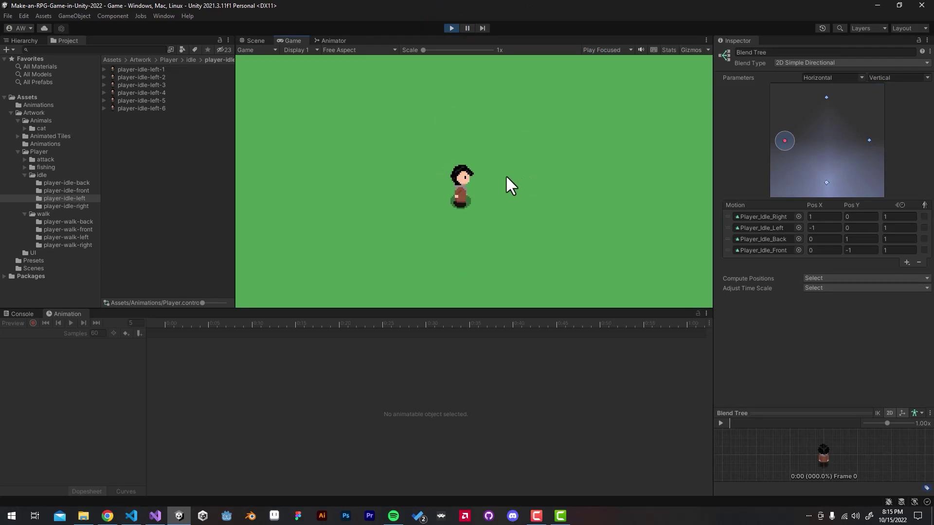
key("a")
key("ctrl+p")
Dock the Animator window beside the Animation window and return it to the Base Layer.
left_click_drag(331, 41, 105, 313)
left_click(232, 324)
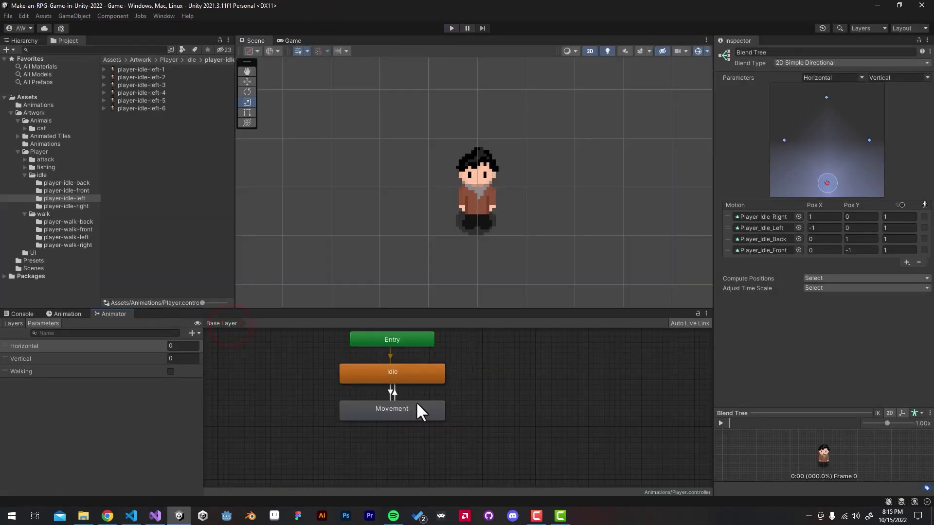
scroll(417, 403, "up", 5)
Play-test walking and stopping in all four directions while watching the Idle and Movement states in the Animator, and stop the game.
left_click(451, 29)
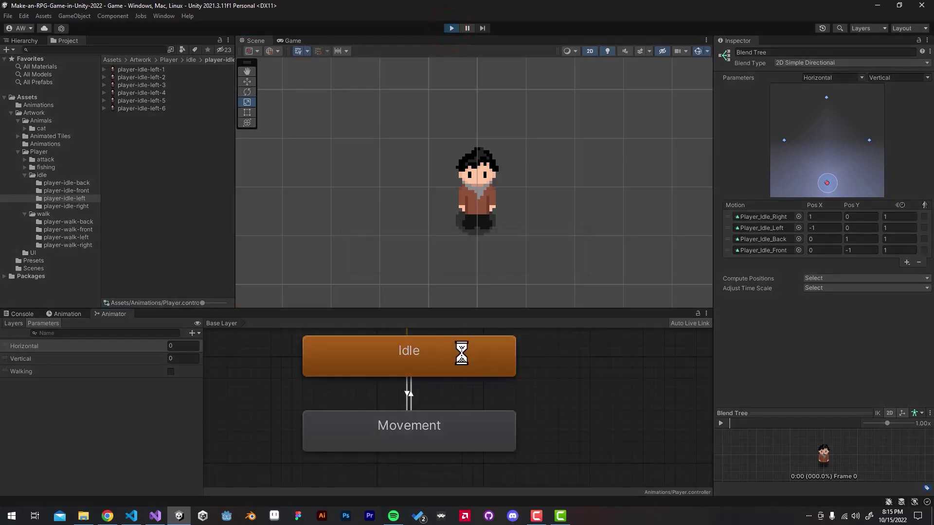
key("w")
key("s")
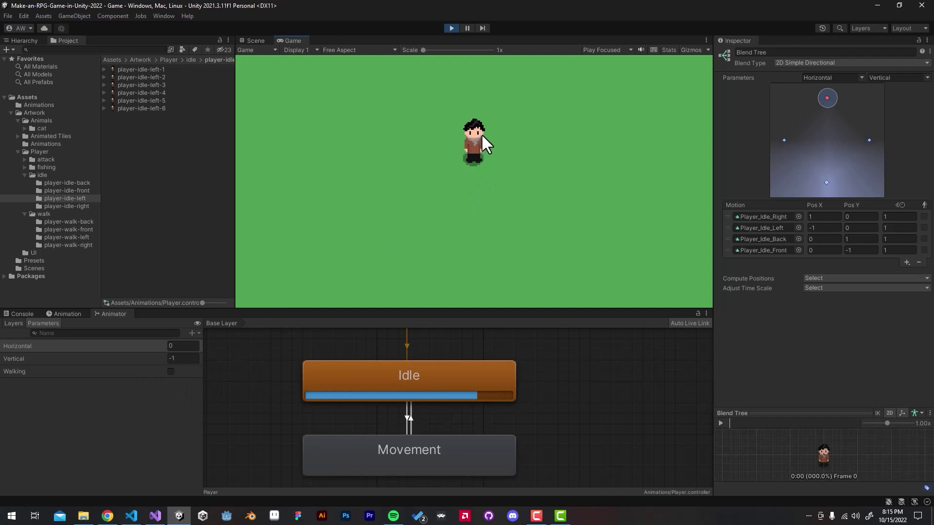
key("s")
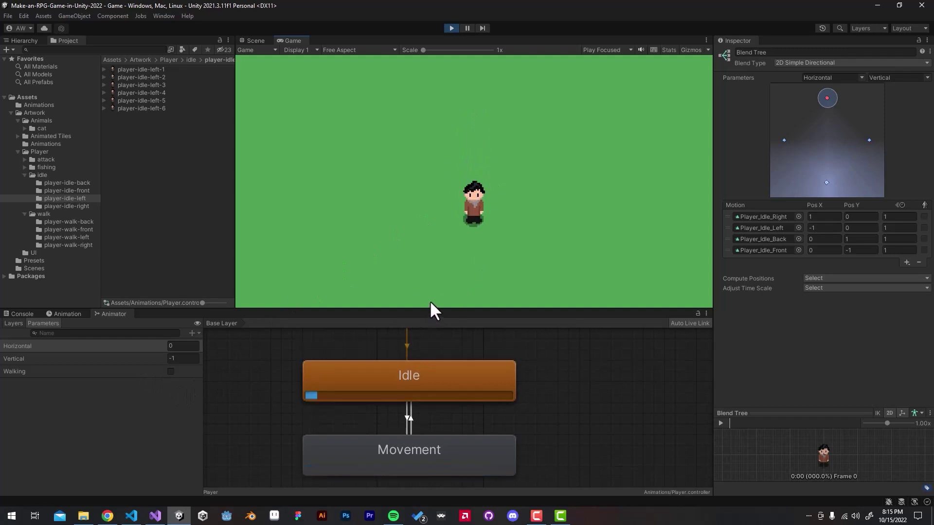
key("w")
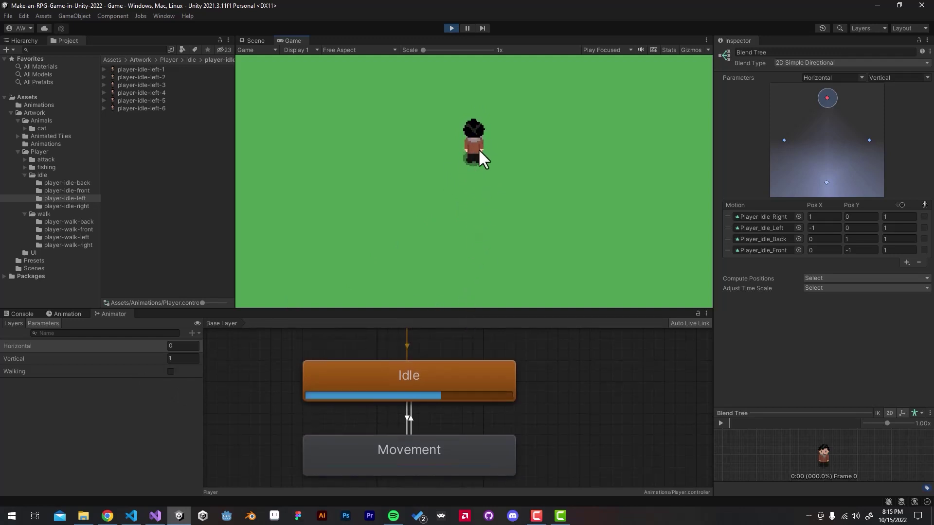
key("a")
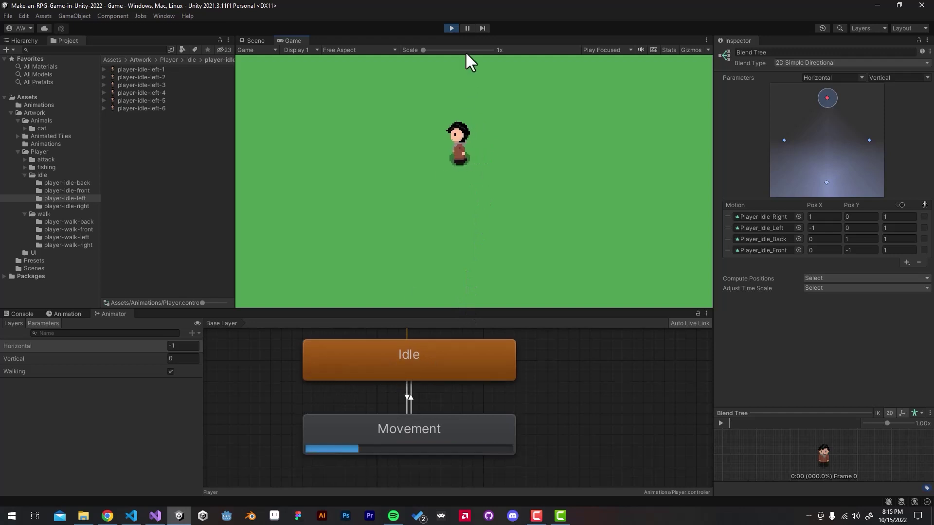
key("s")
key("d")
left_click(451, 28)
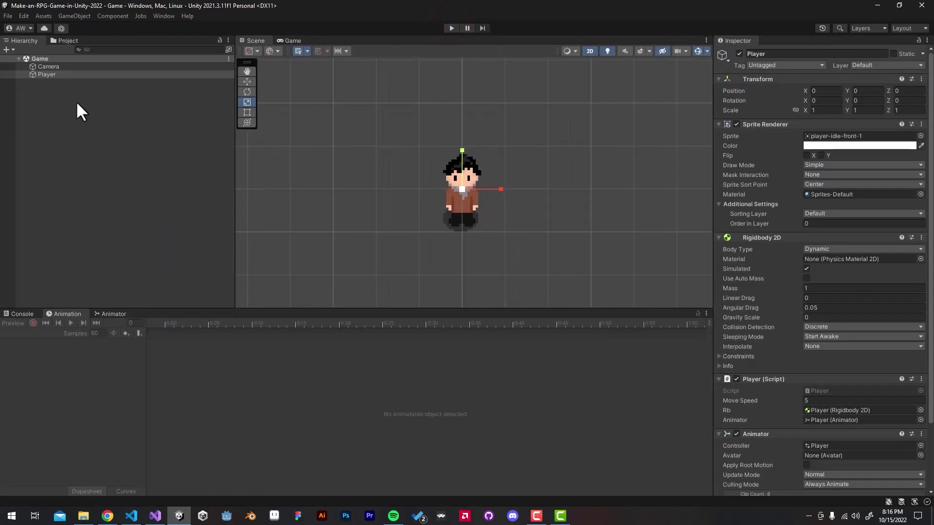
Change the Camera's background color to a darker green, 419A45.
left_click(92, 66)
left_click(876, 144)
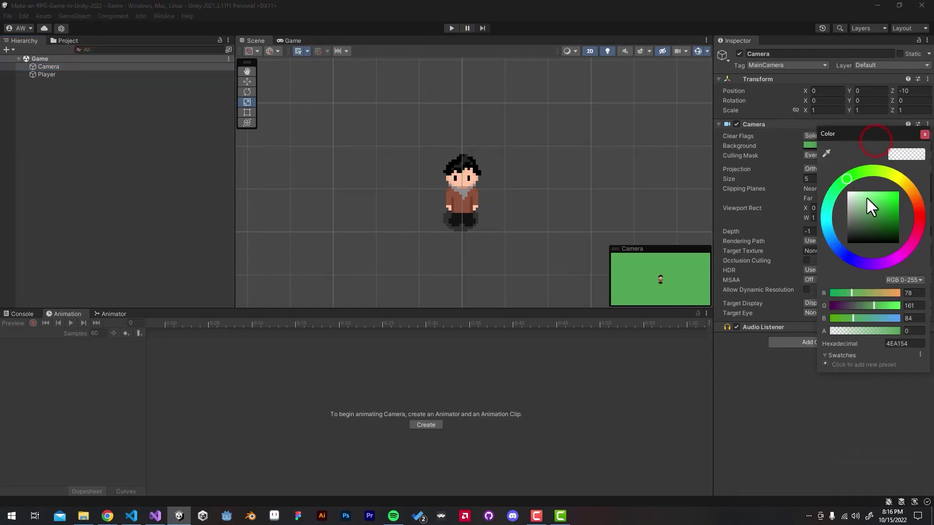
mouse_move(853, 180)
left_mouse_down()
mouse_move(837, 189)
mouse_move(847, 177)
left_mouse_up()
left_click(878, 213)
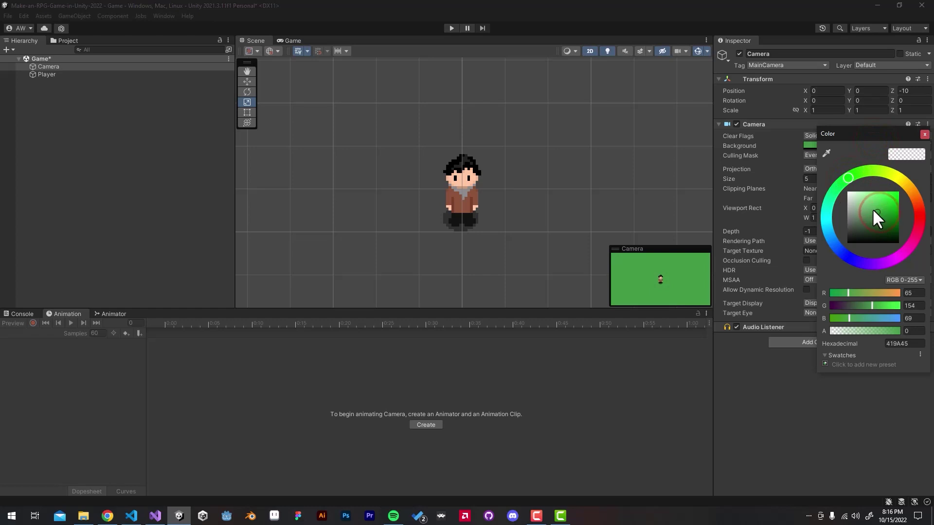
Play-test the player's movement against the new background color, and stop the game.
left_click(451, 28)
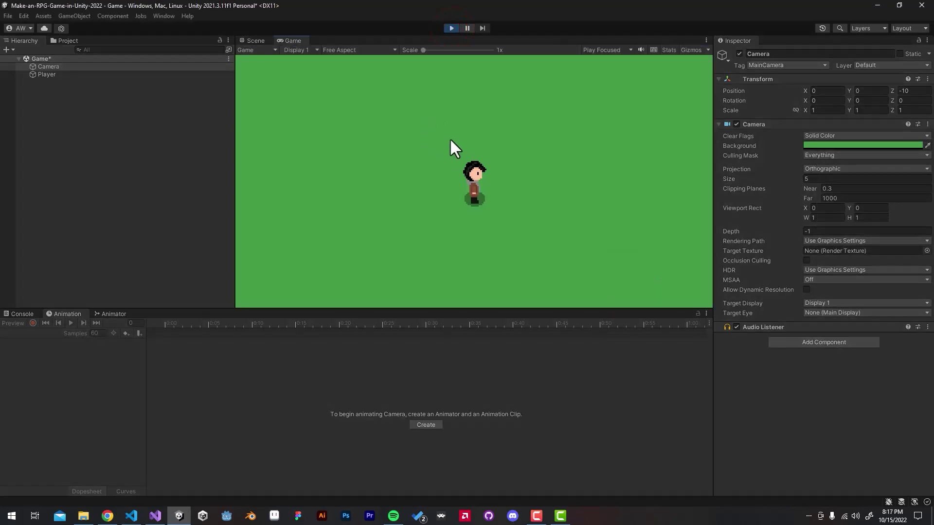
key("a")
key("d")
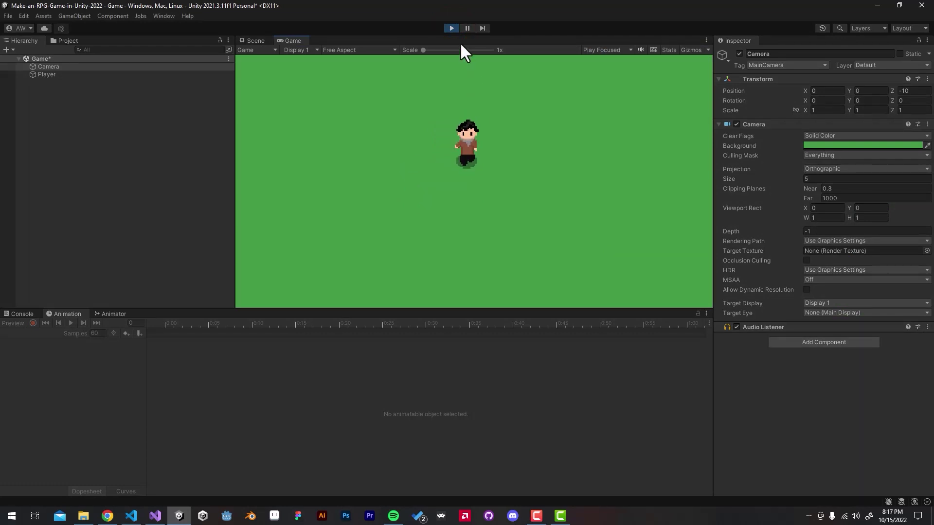
left_click(452, 28)
scroll(462, 188, "down", 2)
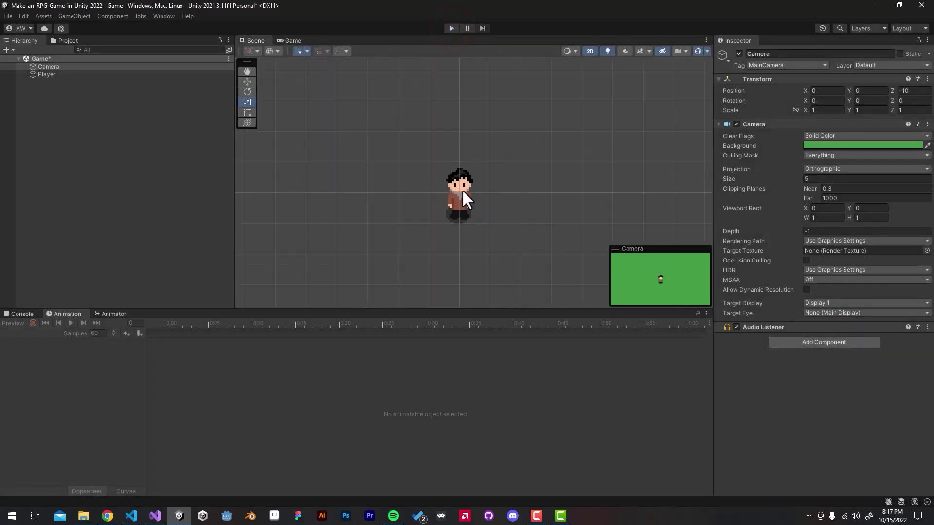
middle_click_drag(463, 189, 422, 191)
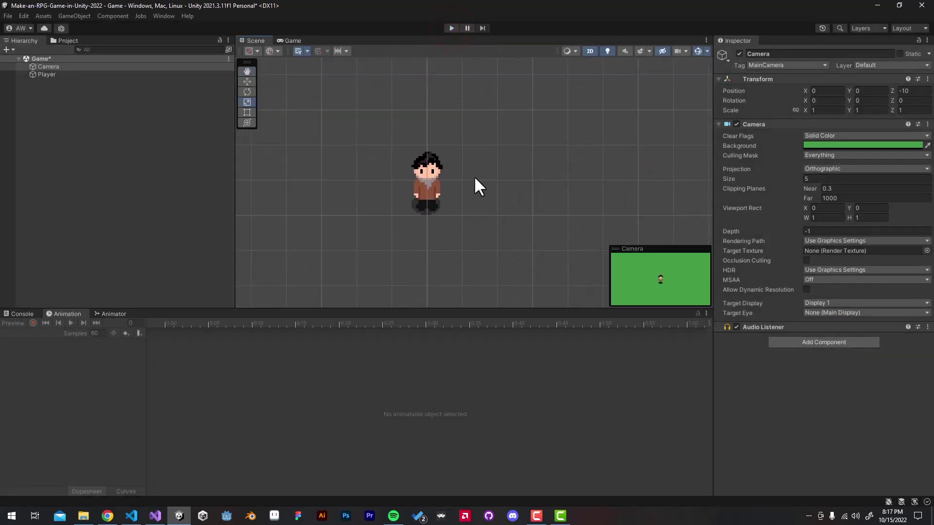